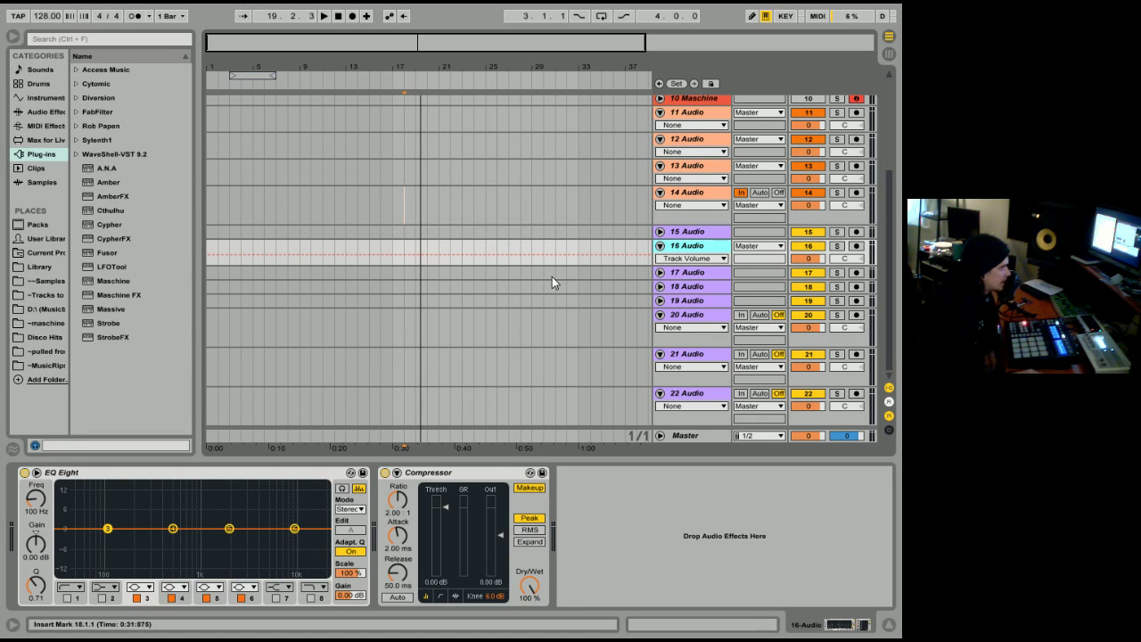
- Expand the Sylenth1 plug-in folder and insert an empty MIDI track 17 below 16 Audio
click(87, 141)
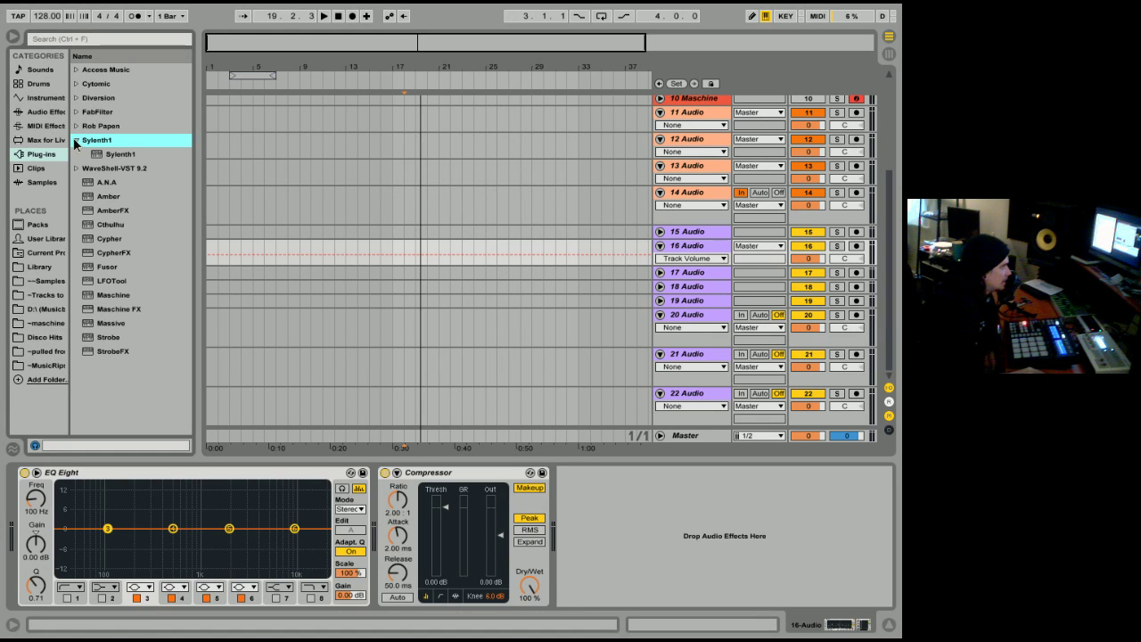
right_click(704, 251)
click(736, 366)
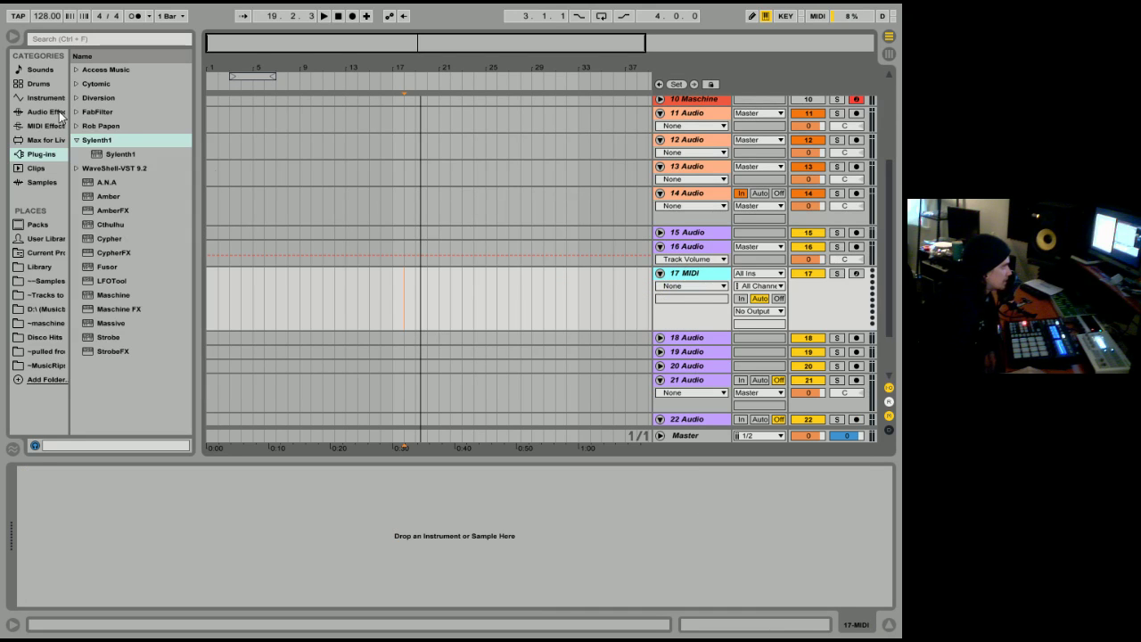
- Load Sylenth1 onto the new MIDI track 17
drag(120, 154, 180, 507)
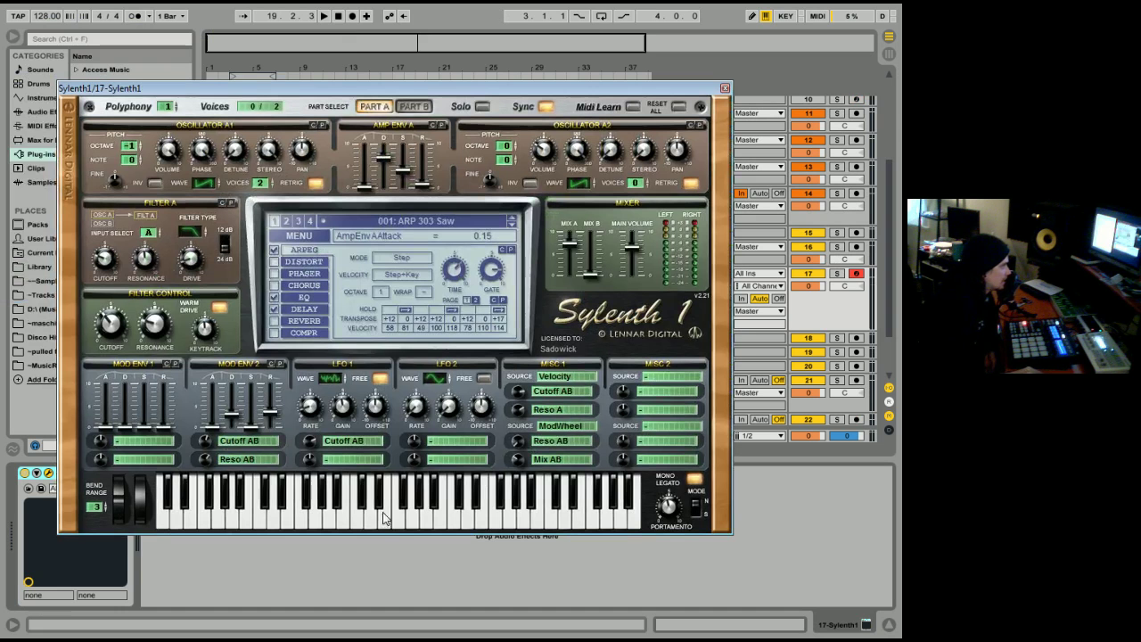
click(299, 235)
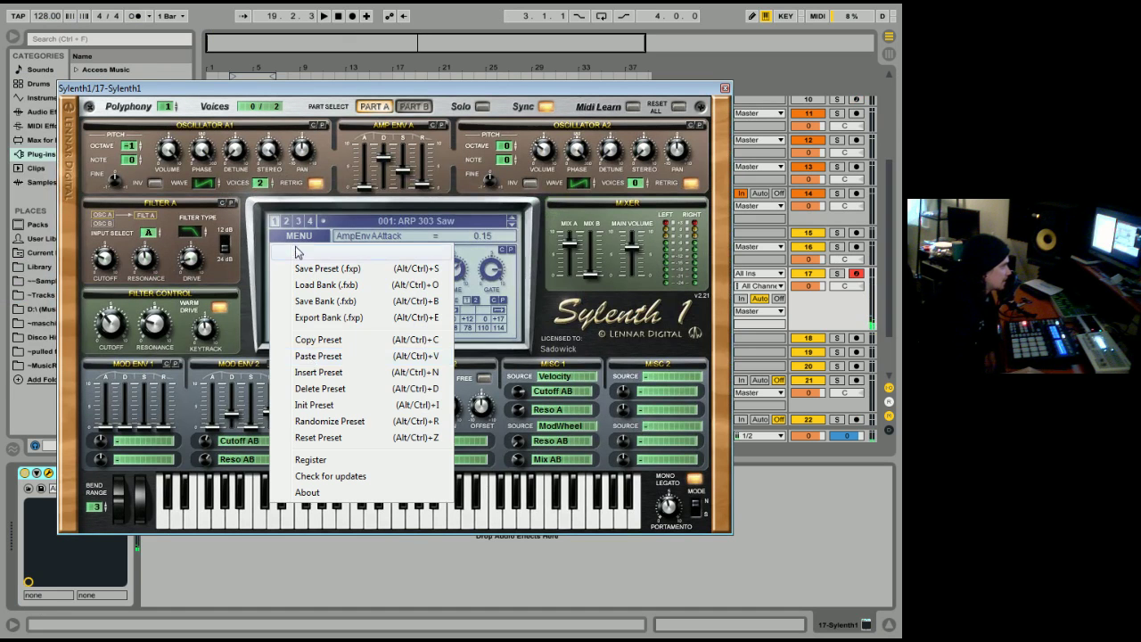
click(357, 84)
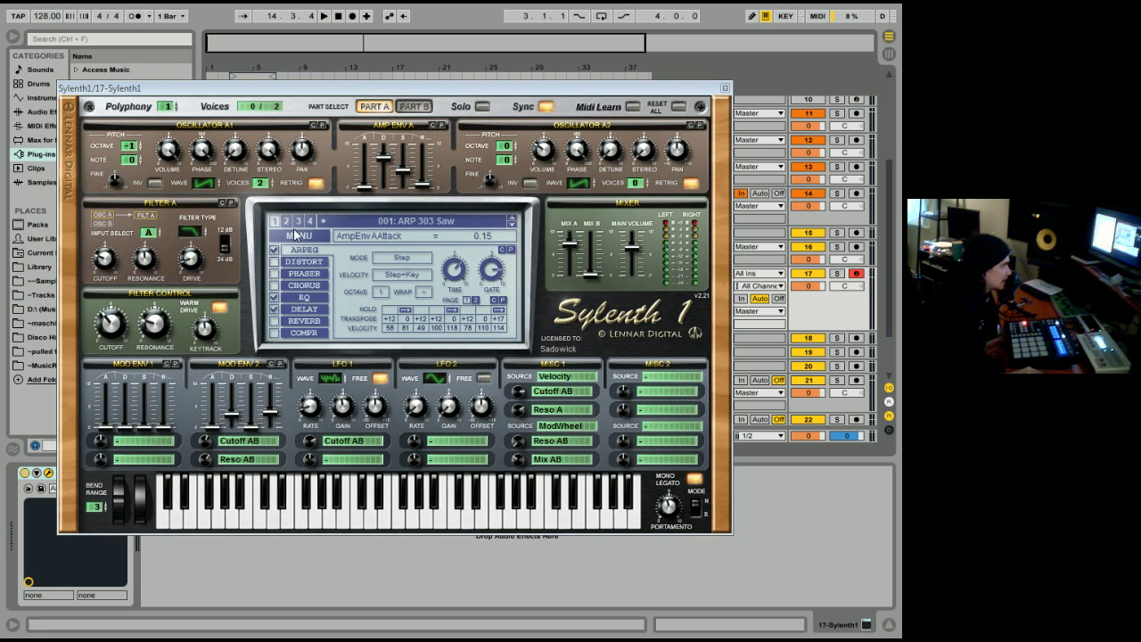
- Switch off Sylenth1's ARPEG and EQ sections
click(275, 251)
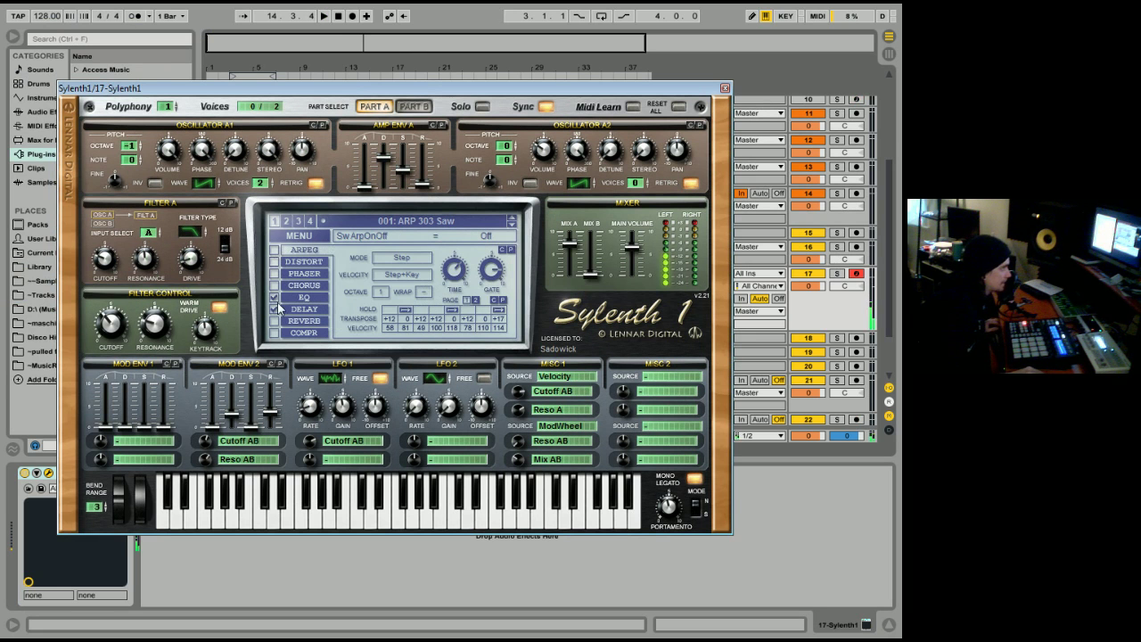
click(274, 297)
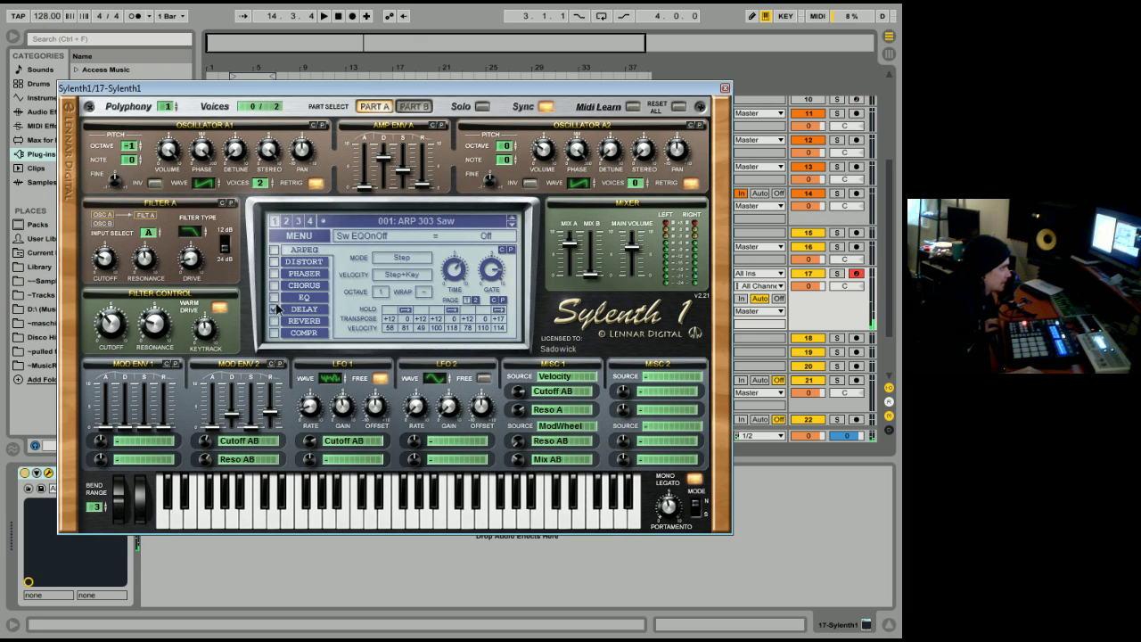
click(724, 88)
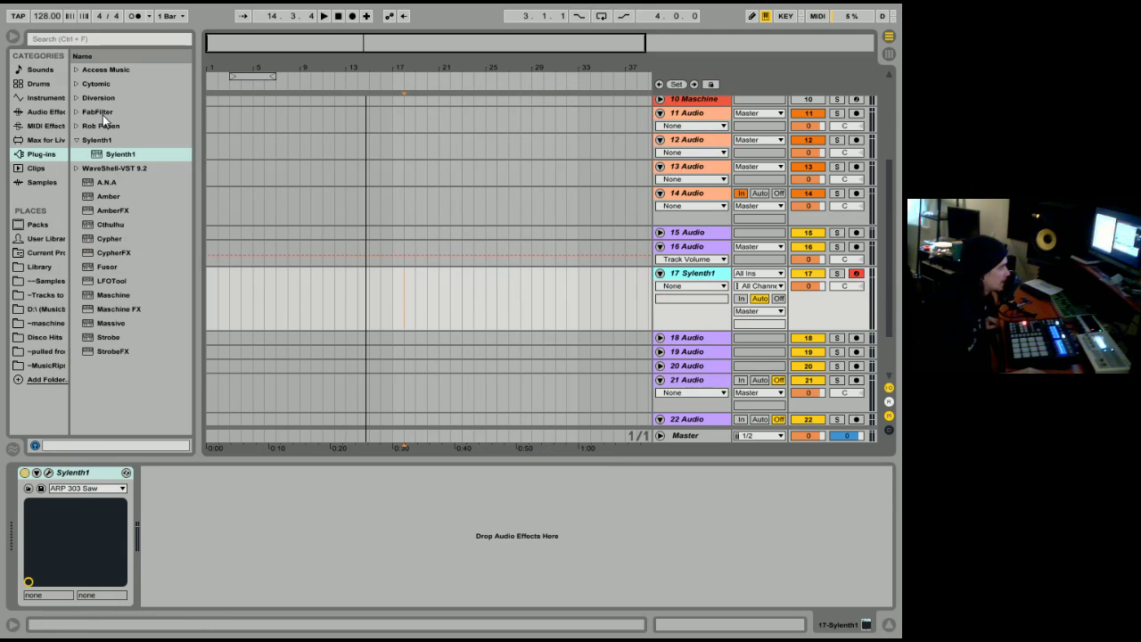
- Add a Reverb from Audio Effects after Sylenth1 on track 17, with dry/wet at 42%
click(40, 112)
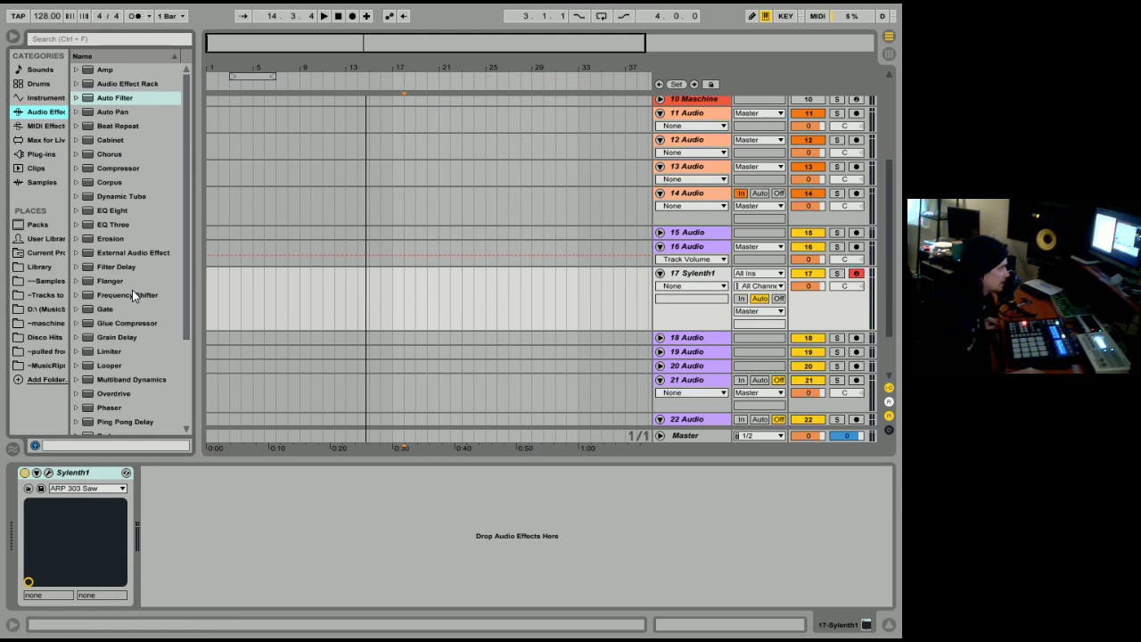
scroll(130, 299, down, 5)
drag(125, 345, 236, 515)
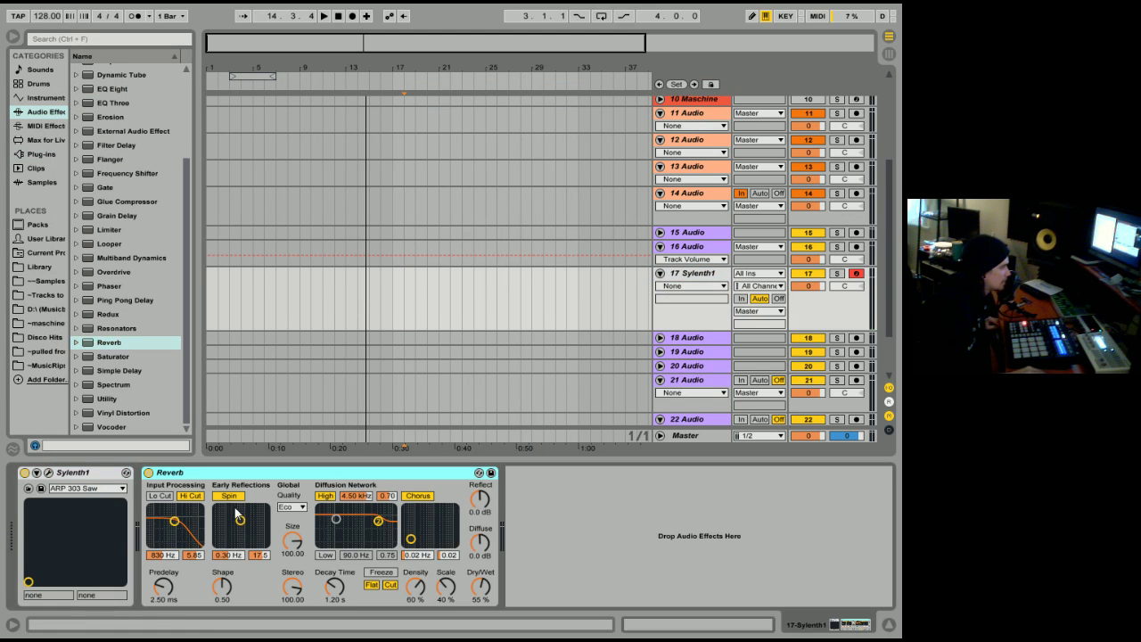
drag(488, 593, 488, 620)
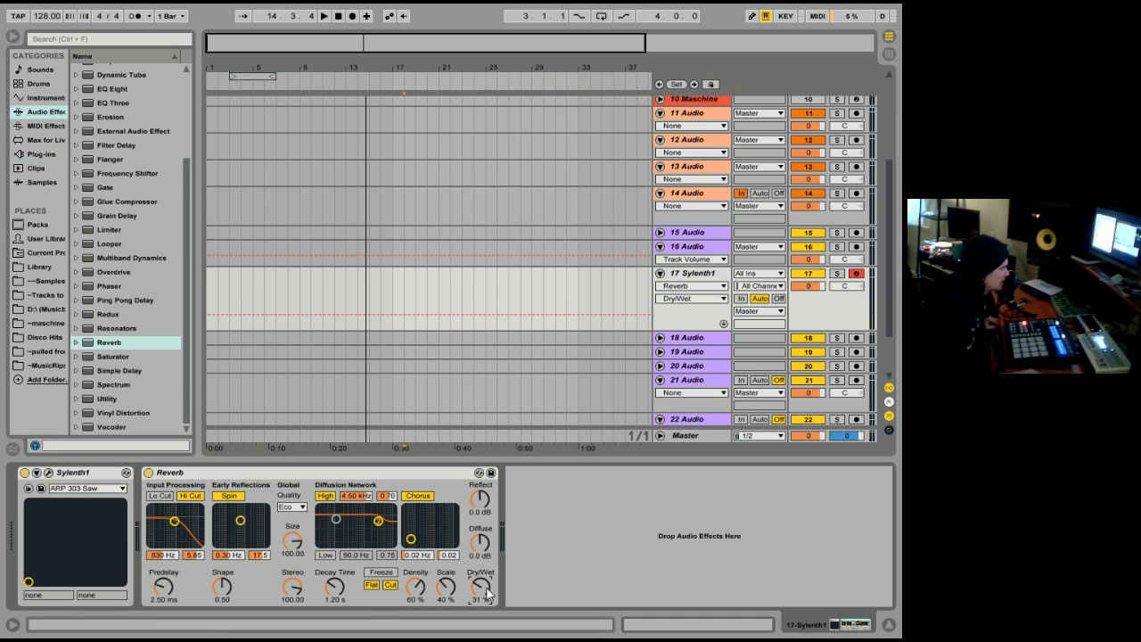
drag(487, 593, 488, 580)
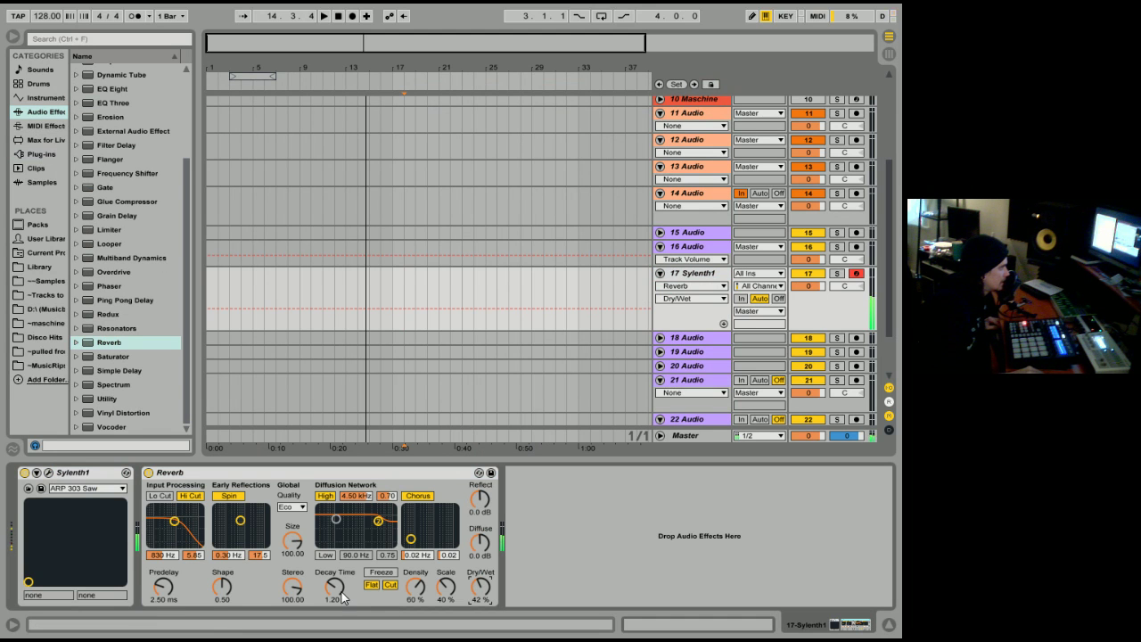
key(z)
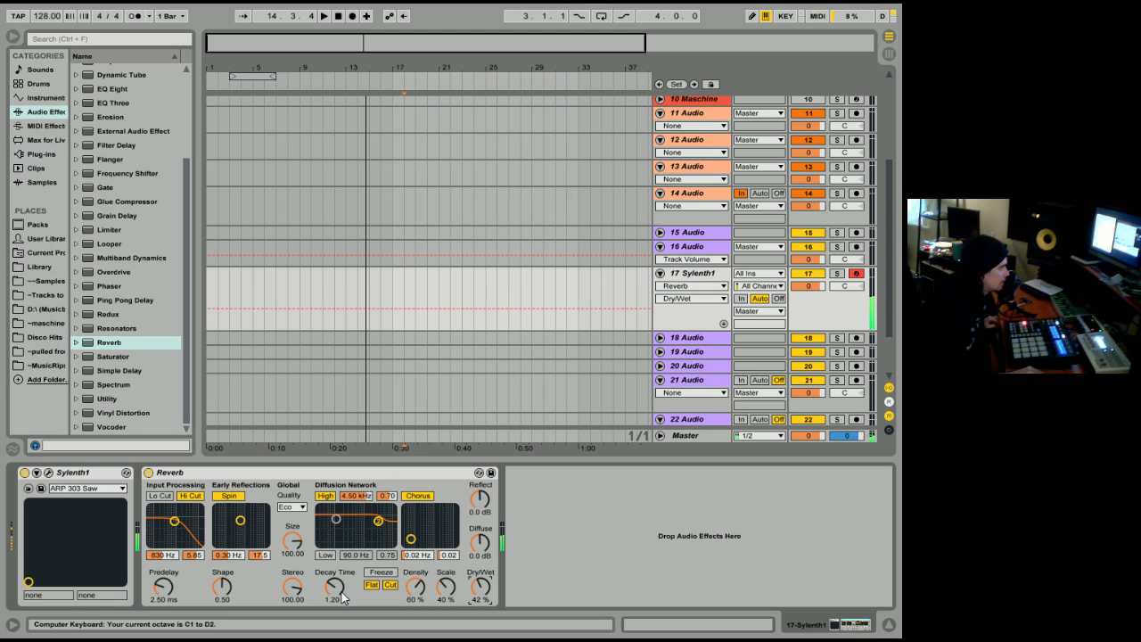
key(x)
- Insert a Ping Pong Delay before the Reverb, with its dry/wet lowered to 43%
click(137, 301)
drag(137, 300, 132, 503)
drag(205, 603, 212, 596)
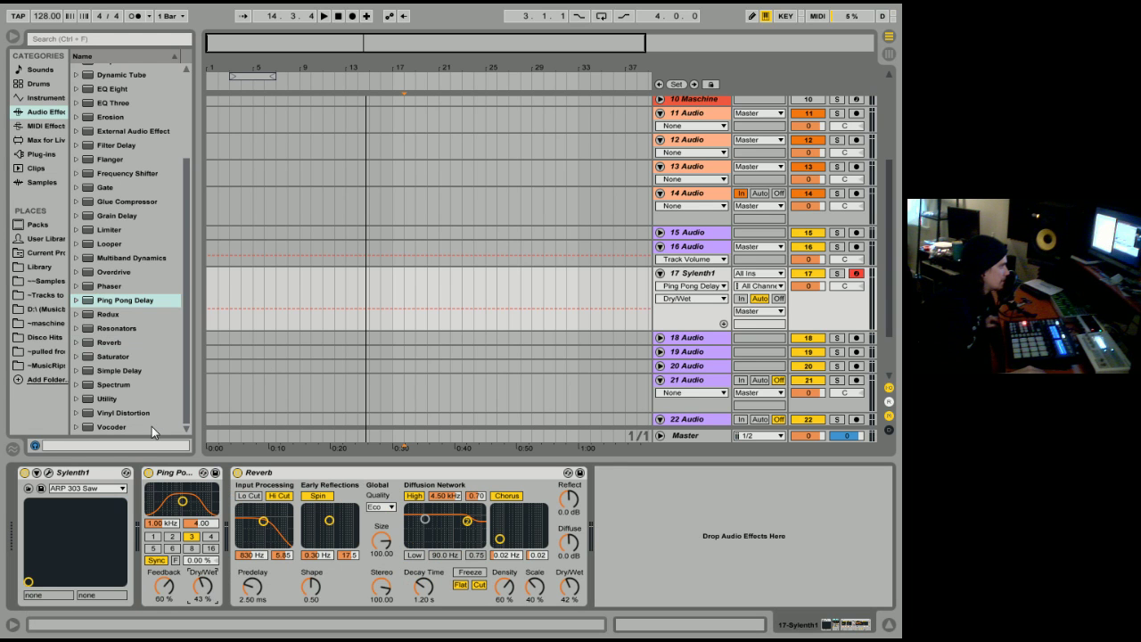
- Replace the Ping Pong Delay with a Simple Delay, linked delay time 2, feedback 54%
right_click(172, 477)
click(203, 300)
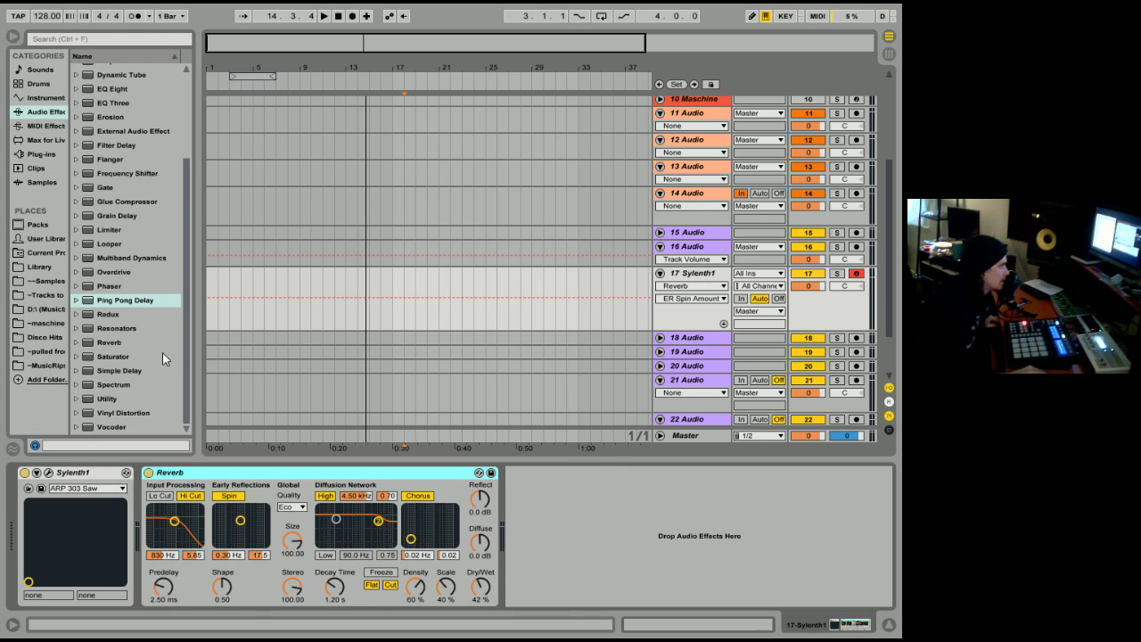
drag(119, 370, 136, 513)
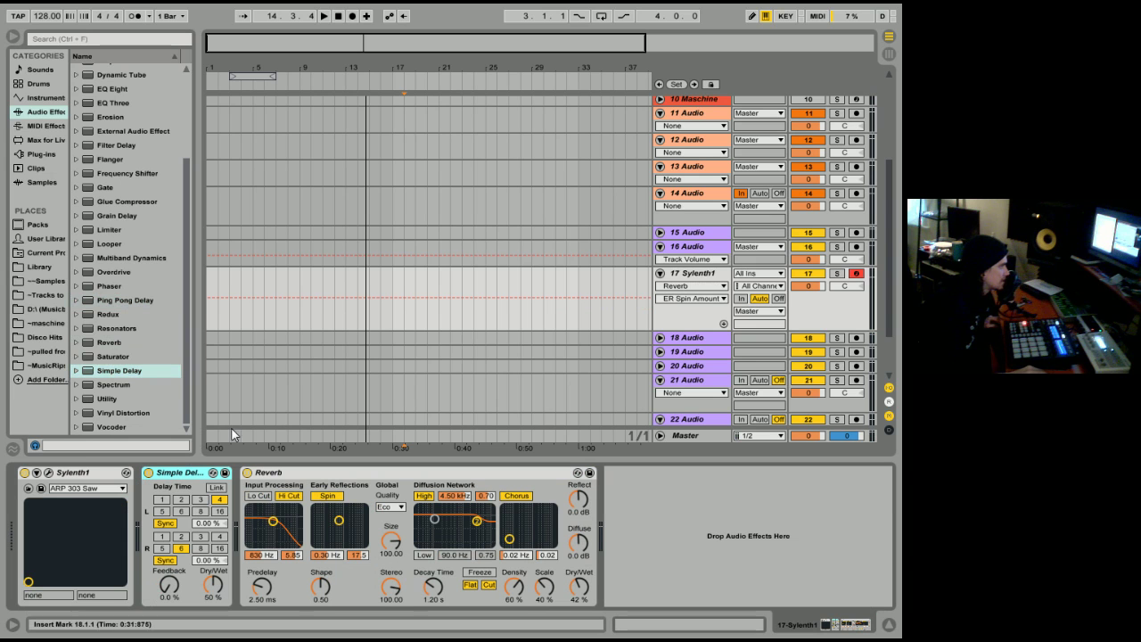
click(220, 511)
click(216, 487)
click(181, 499)
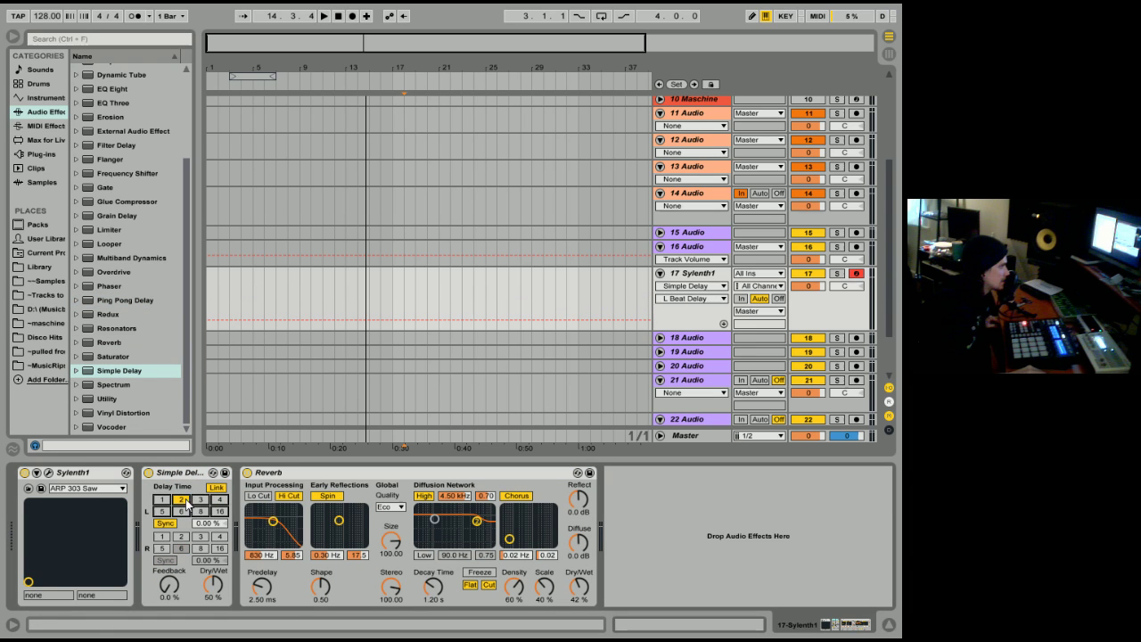
drag(170, 586, 169, 548)
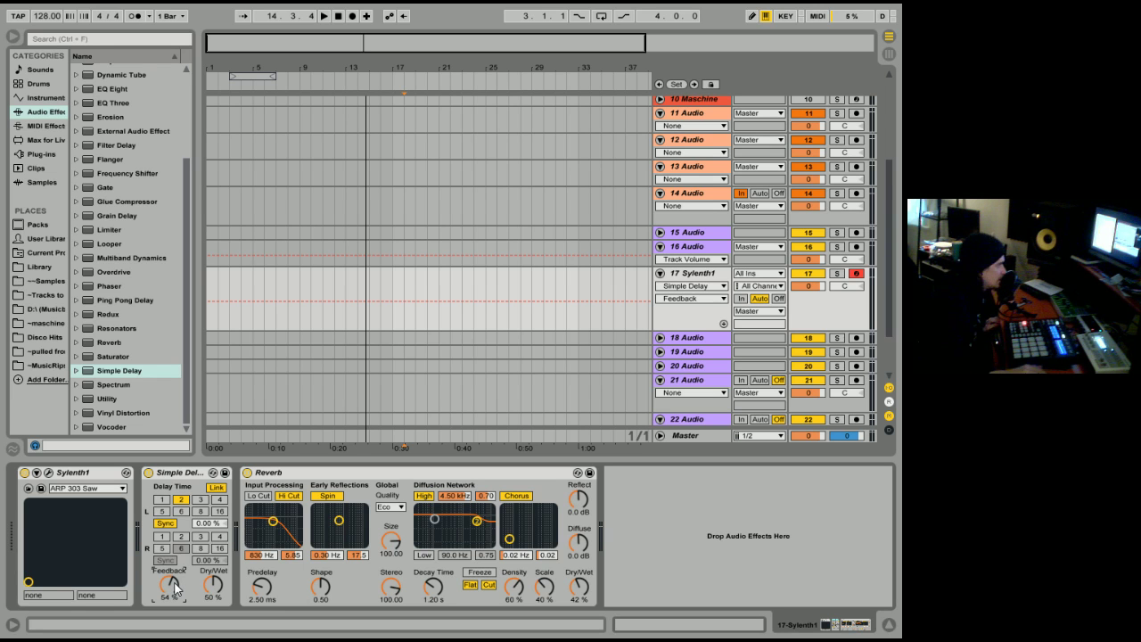
click(212, 585)
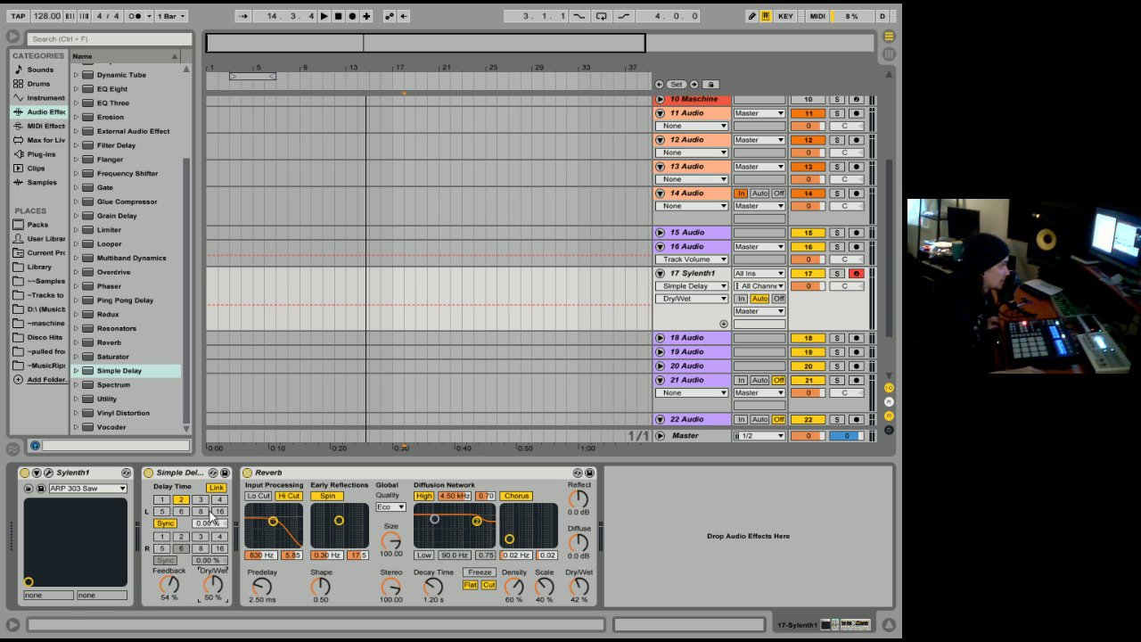
- Add a Chorus at 40% dry/wet, set Simple Delay dry/wet to 36%, and append a Phaser
drag(183, 261, 198, 159)
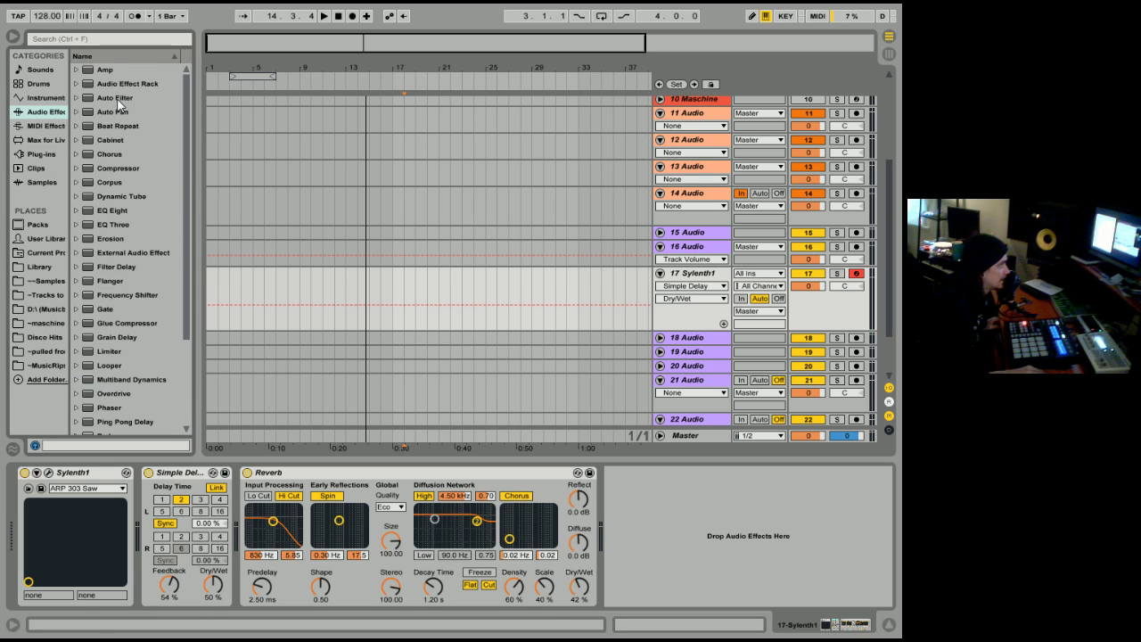
drag(112, 155, 688, 531)
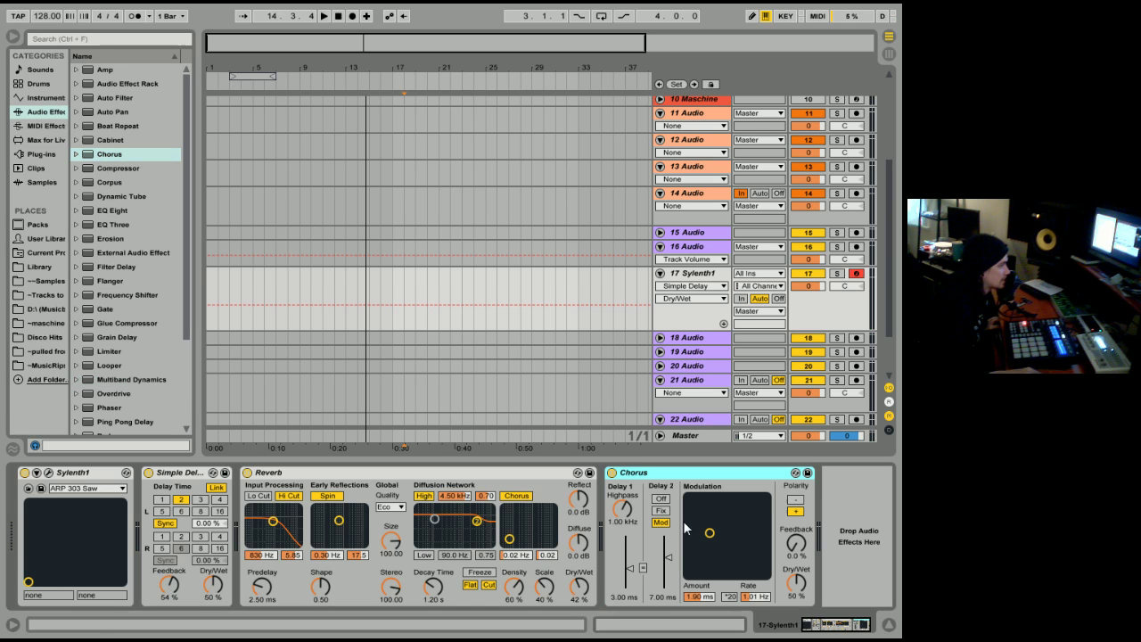
mouse_move(797, 595)
mouse_down()
mouse_move(797, 615)
mouse_move(797, 604)
mouse_up()
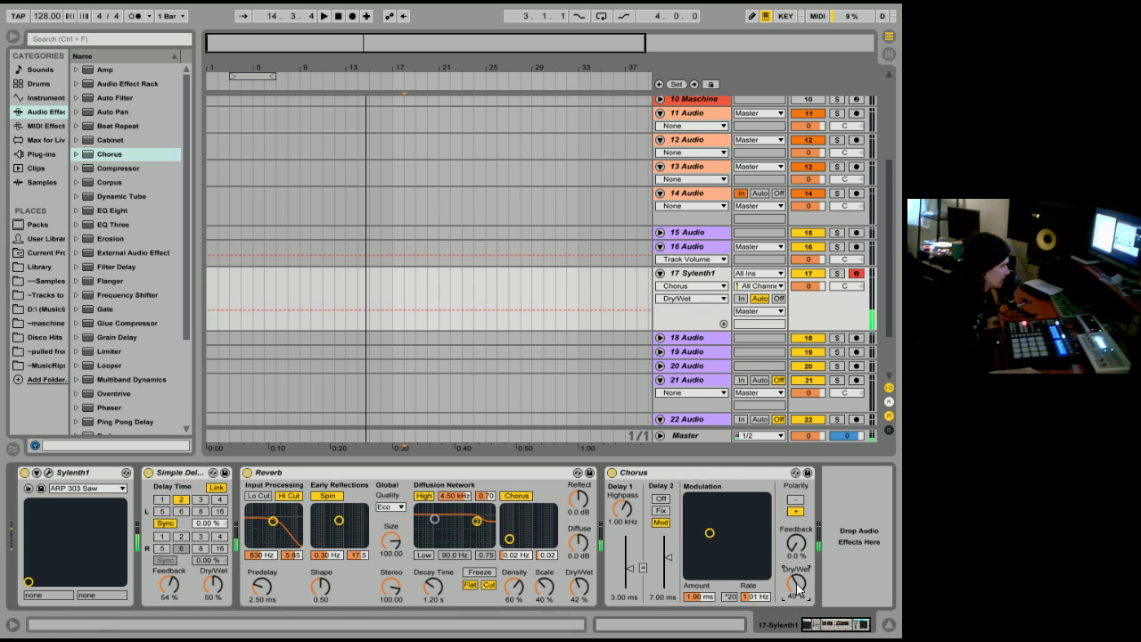
drag(224, 585, 224, 597)
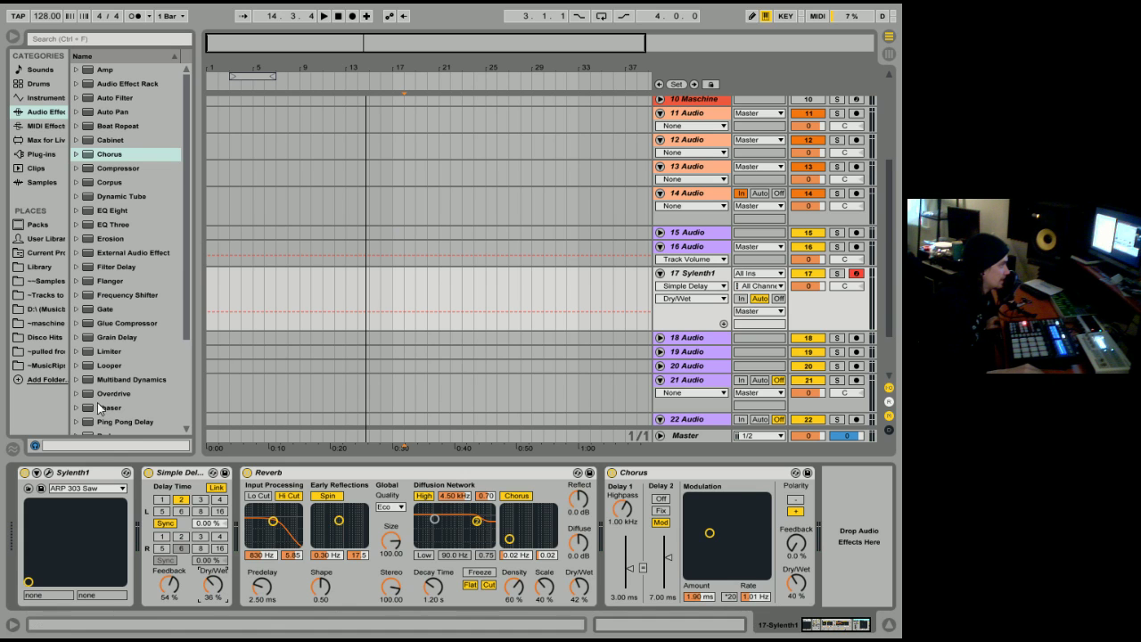
drag(98, 408, 854, 555)
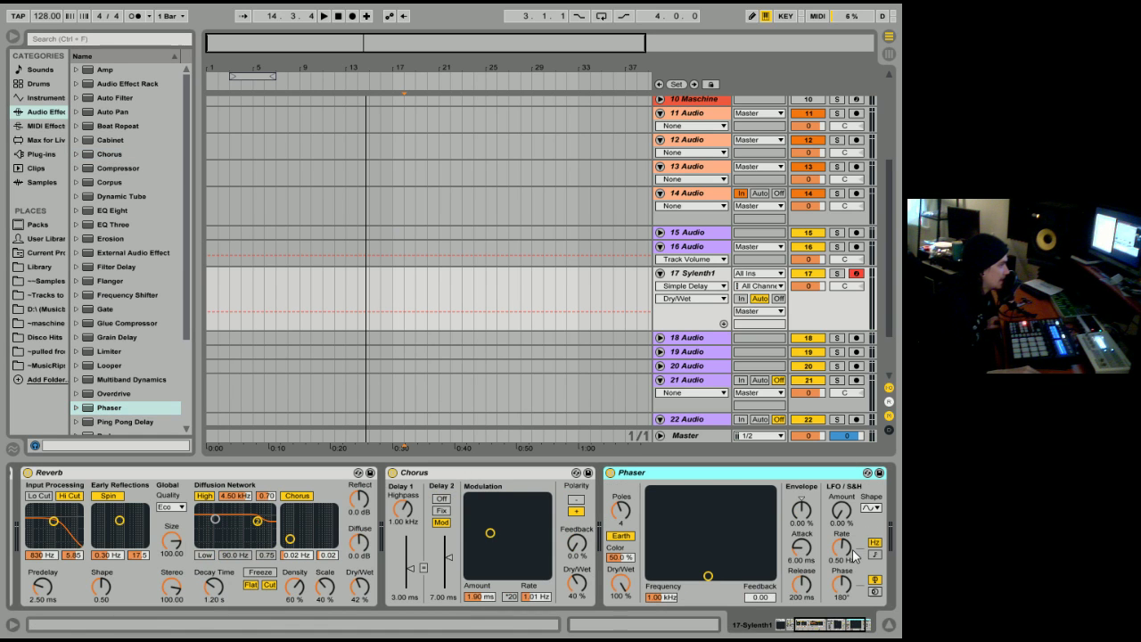
- Raise the Phaser LFO amount to 100%, sync its rate to tempo, and set dry/wet to 82.5%
click(622, 585)
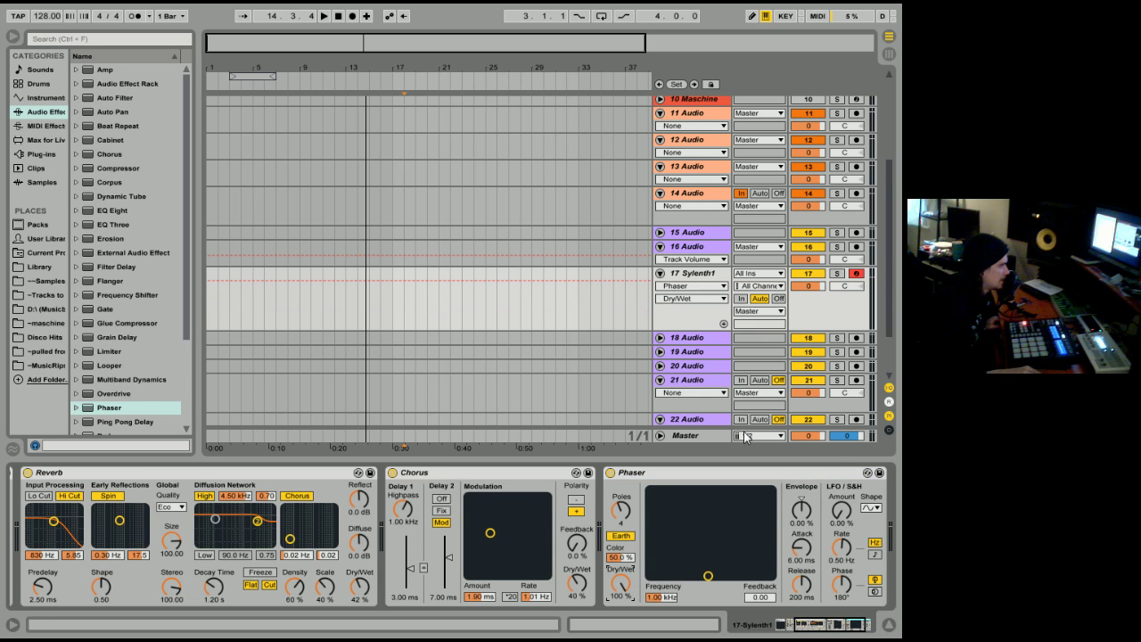
drag(844, 517, 843, 472)
click(874, 554)
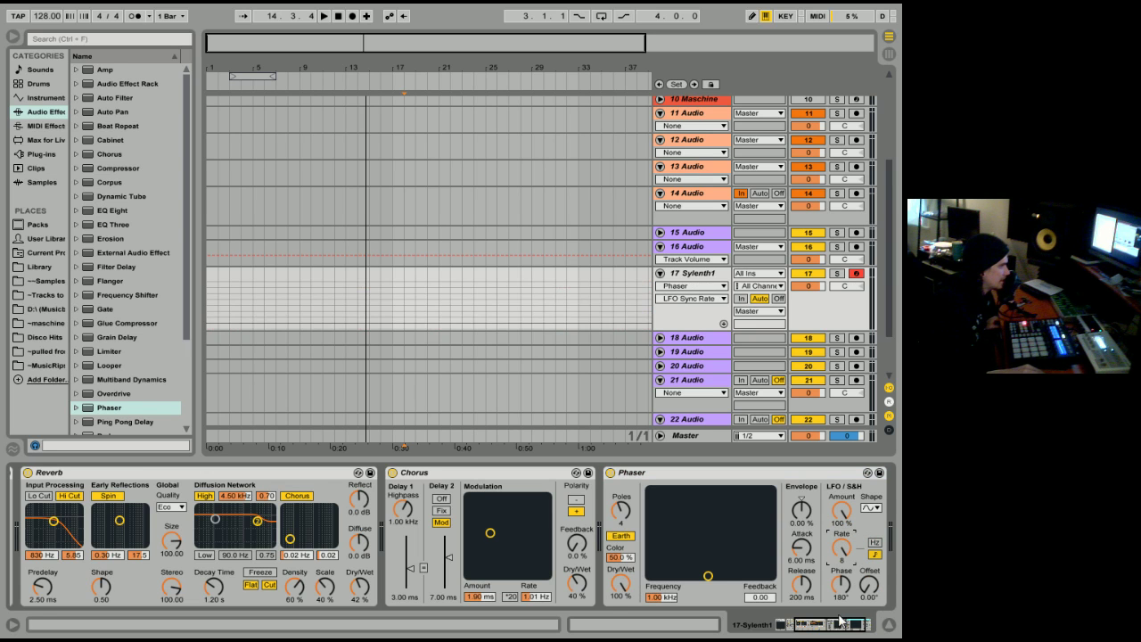
click(620, 585)
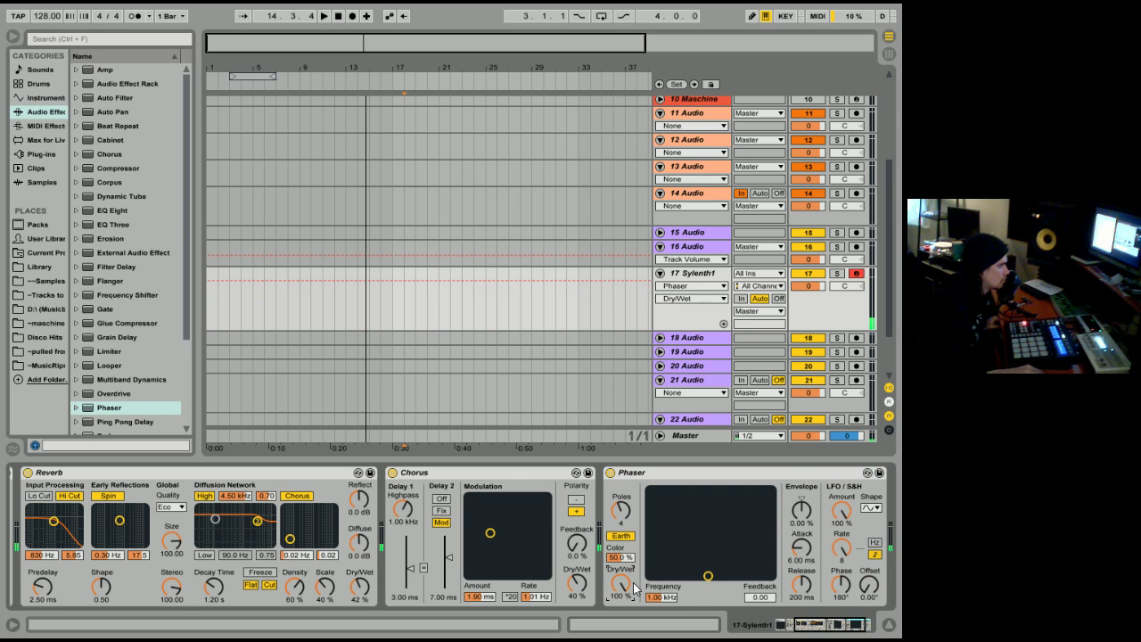
click(841, 584)
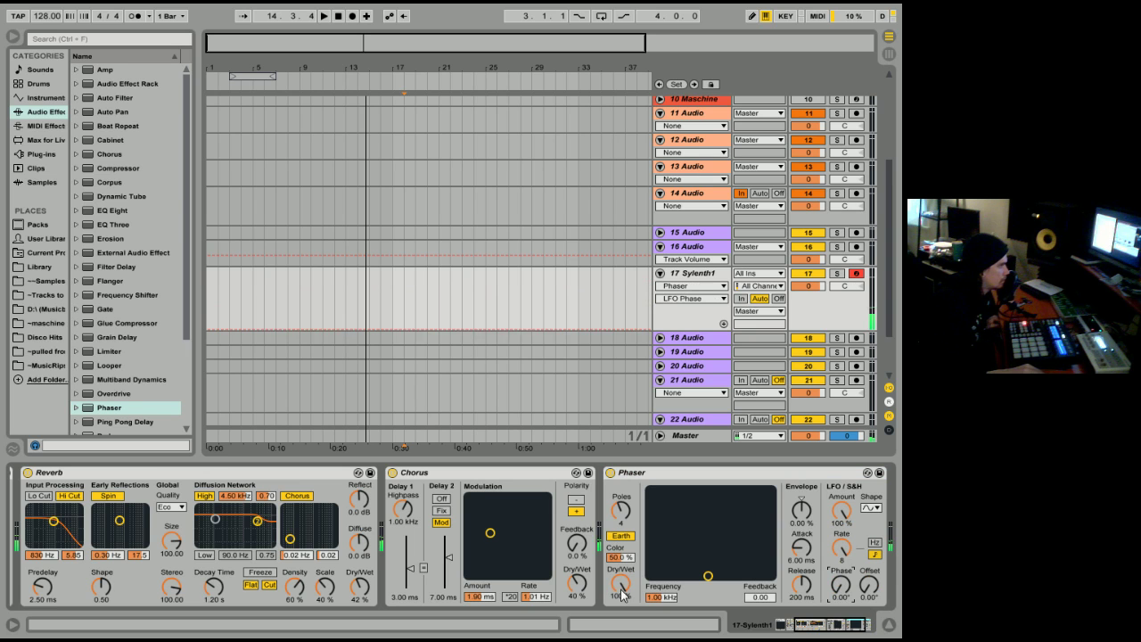
mouse_move(621, 585)
mouse_down()
mouse_move(620, 599)
mouse_move(621, 571)
mouse_up()
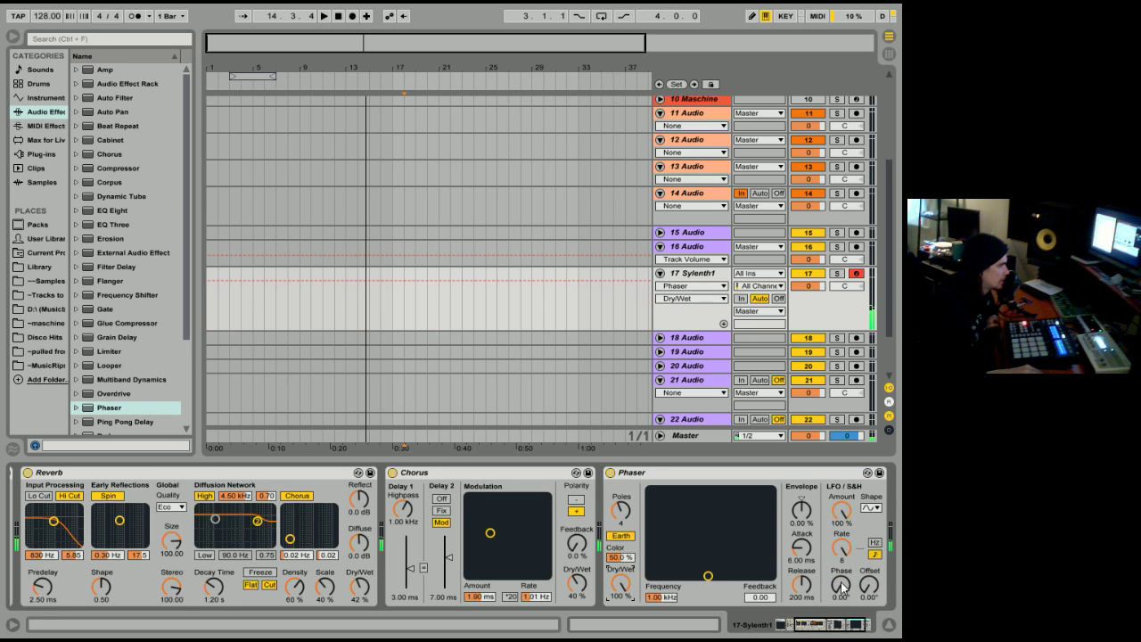
click(830, 553)
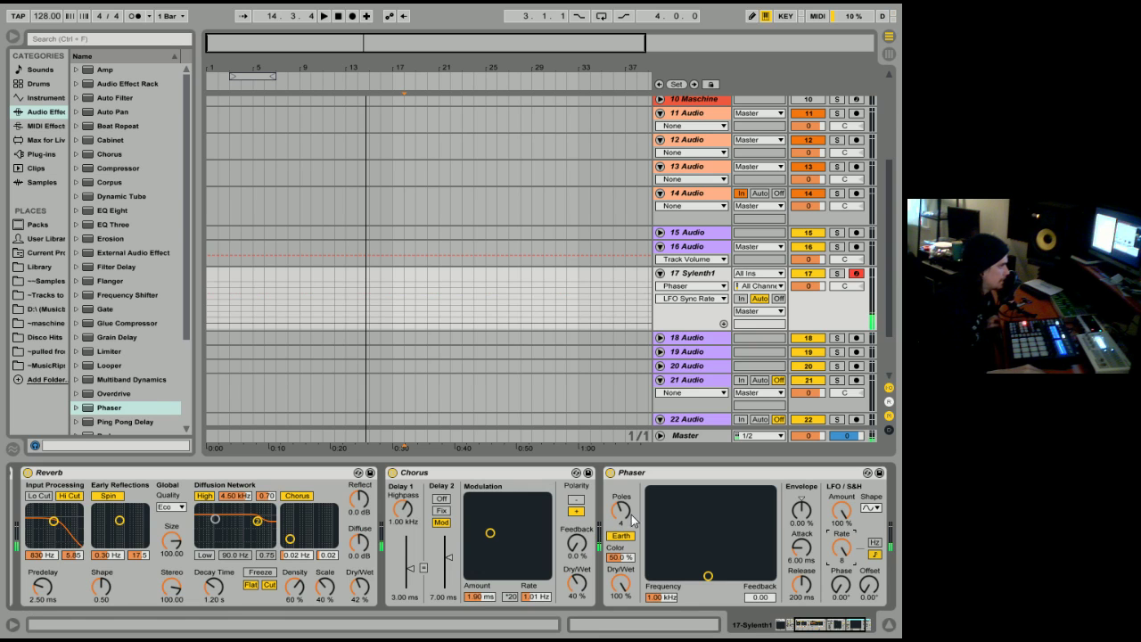
- Set the Phaser to 8 poles and lower its dry/wet to 39.7%
drag(621, 510, 620, 496)
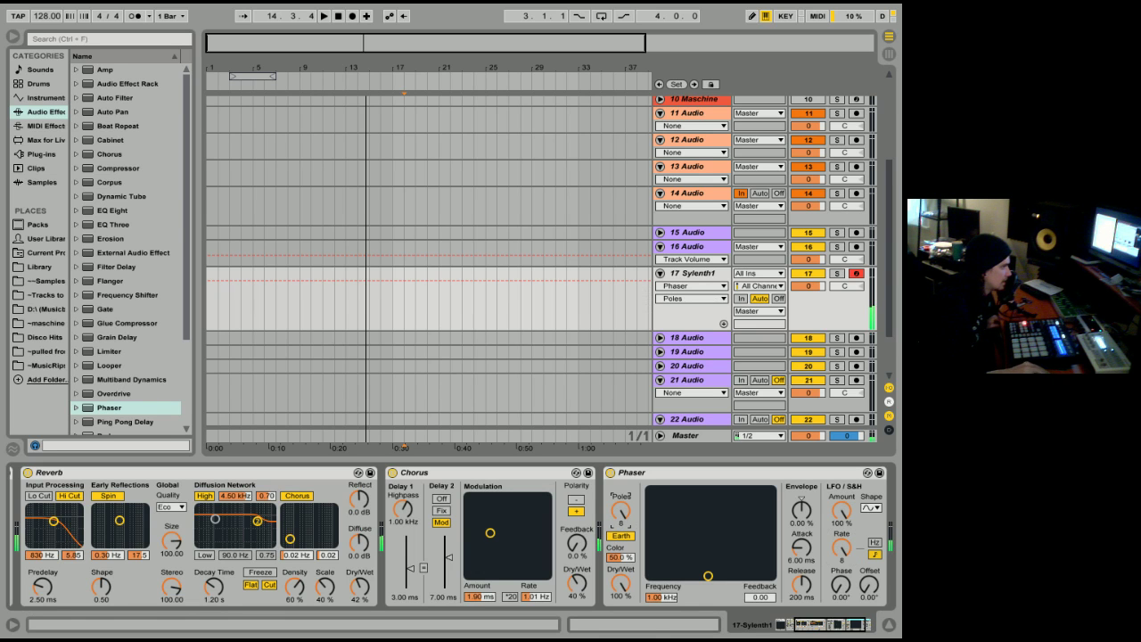
drag(621, 584, 621, 624)
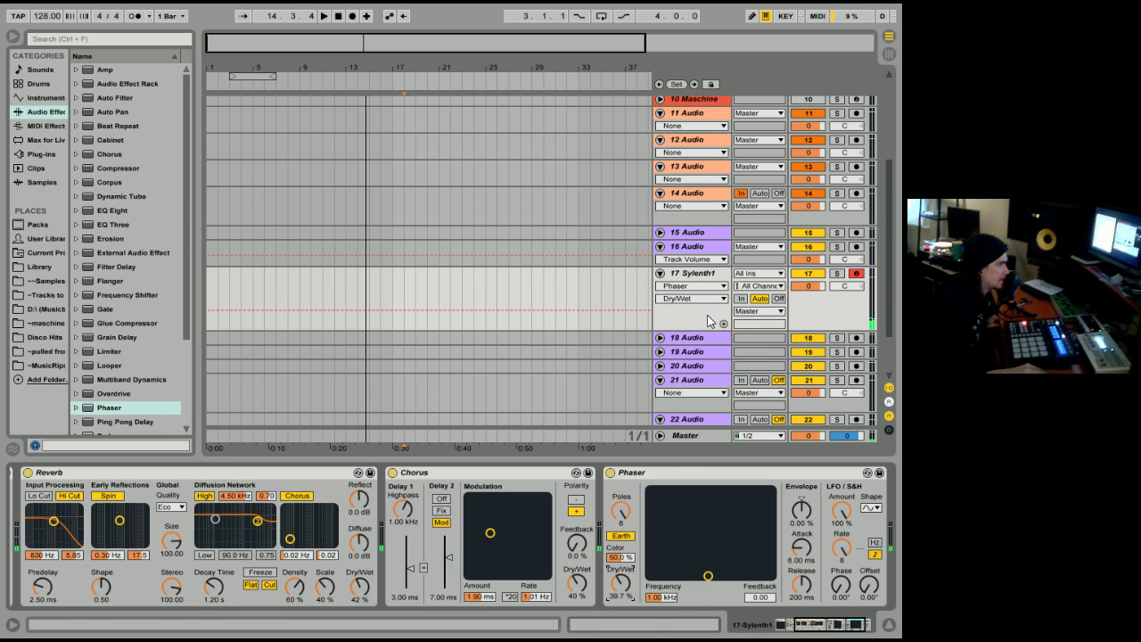
click(694, 340)
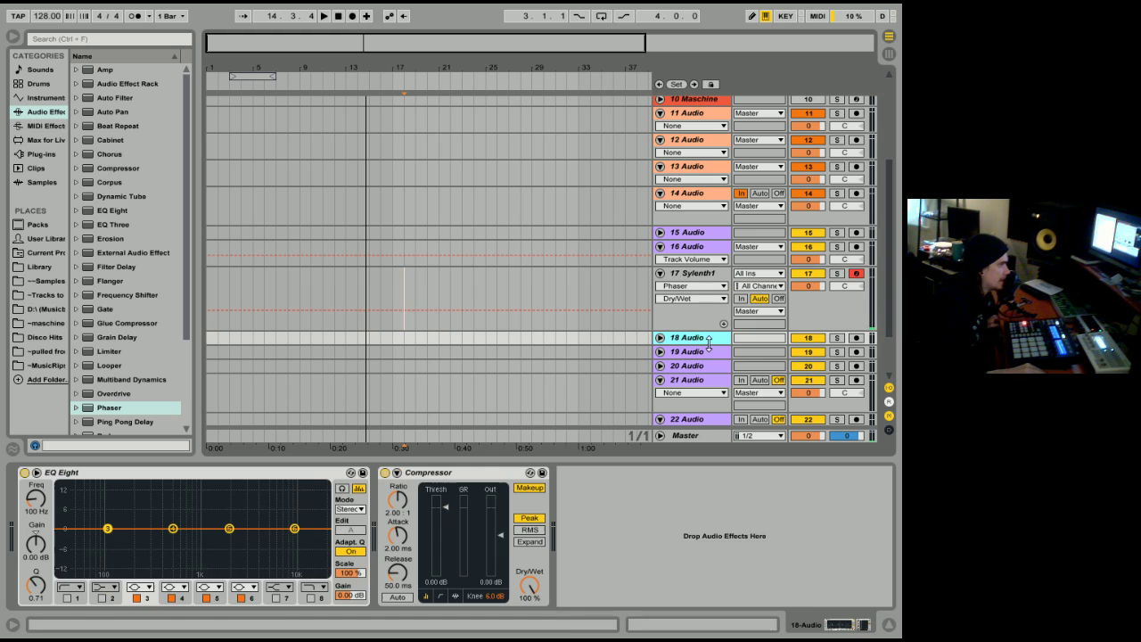
click(711, 278)
- Insert an empty one-bar MIDI clip on track 17 and open its note editor in Draw Mode
drag(358, 300, 404, 296)
right_click(400, 272)
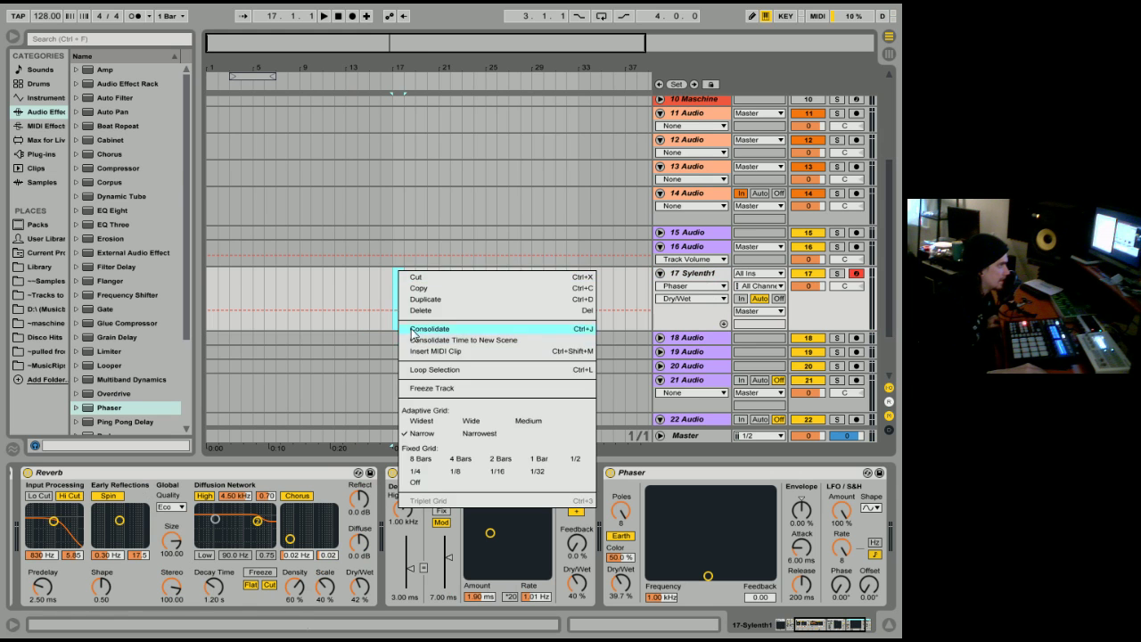
click(416, 349)
drag(395, 60, 395, 71)
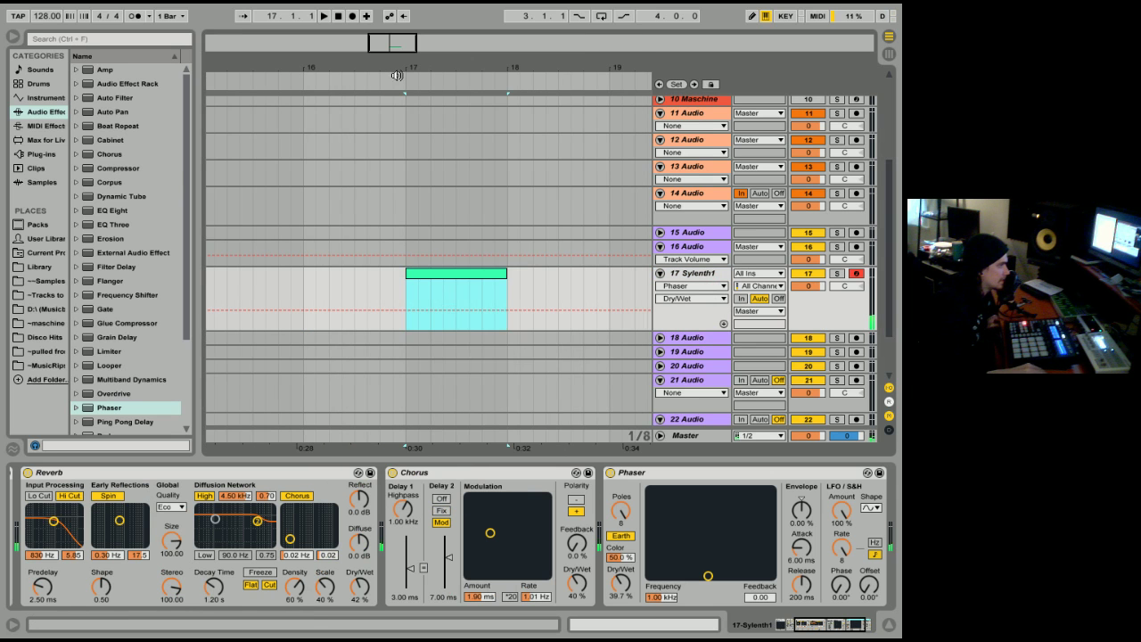
key(shift+Tab)
click(751, 16)
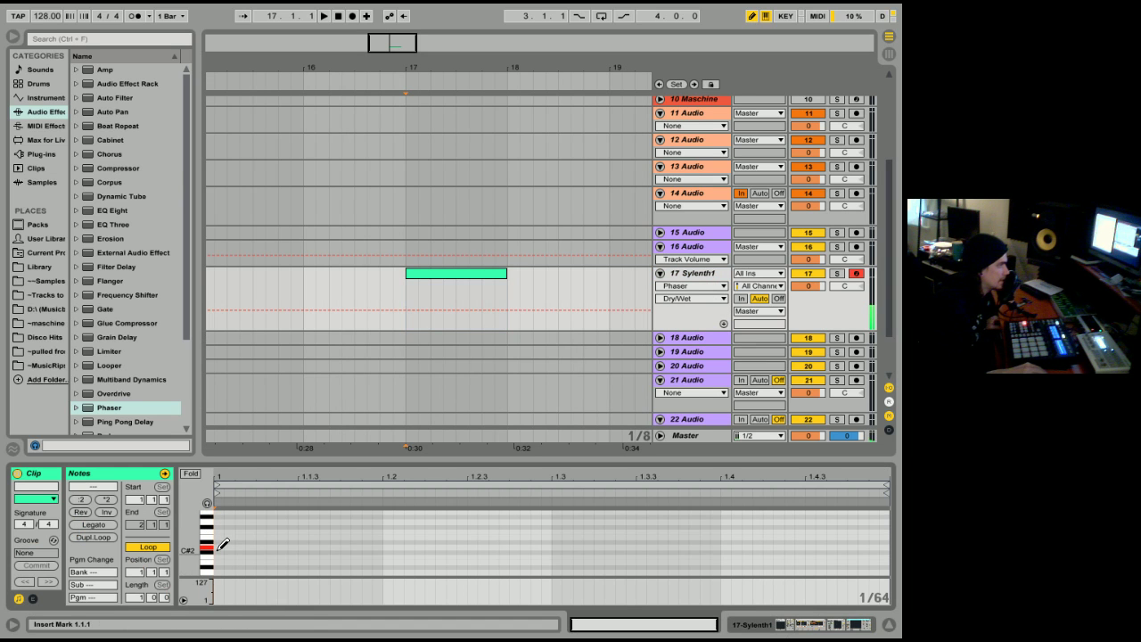
- Set the grid to 1/16 and draw a rhythm of short D2 notes across the bar
click(219, 546)
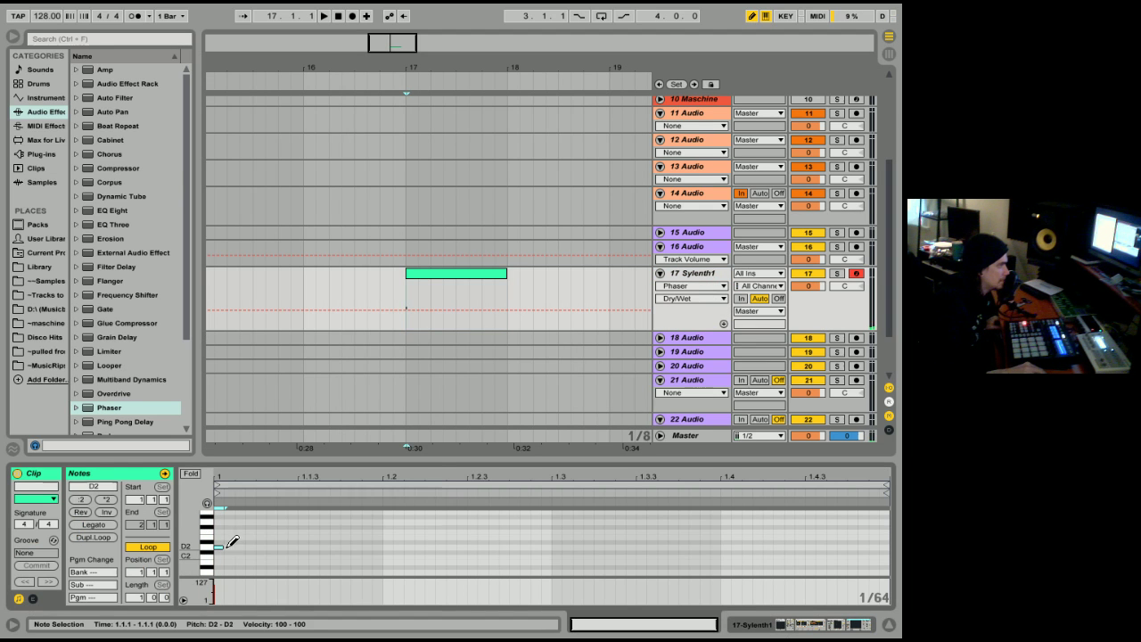
right_click(236, 541)
click(320, 490)
click(244, 546)
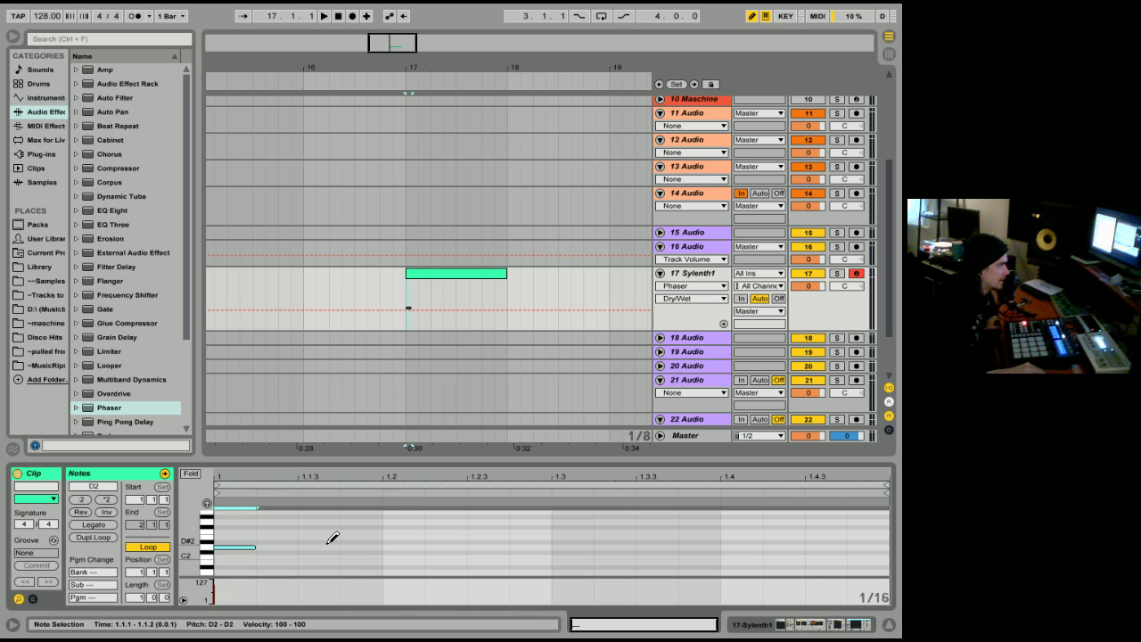
click(320, 546)
click(396, 546)
click(522, 545)
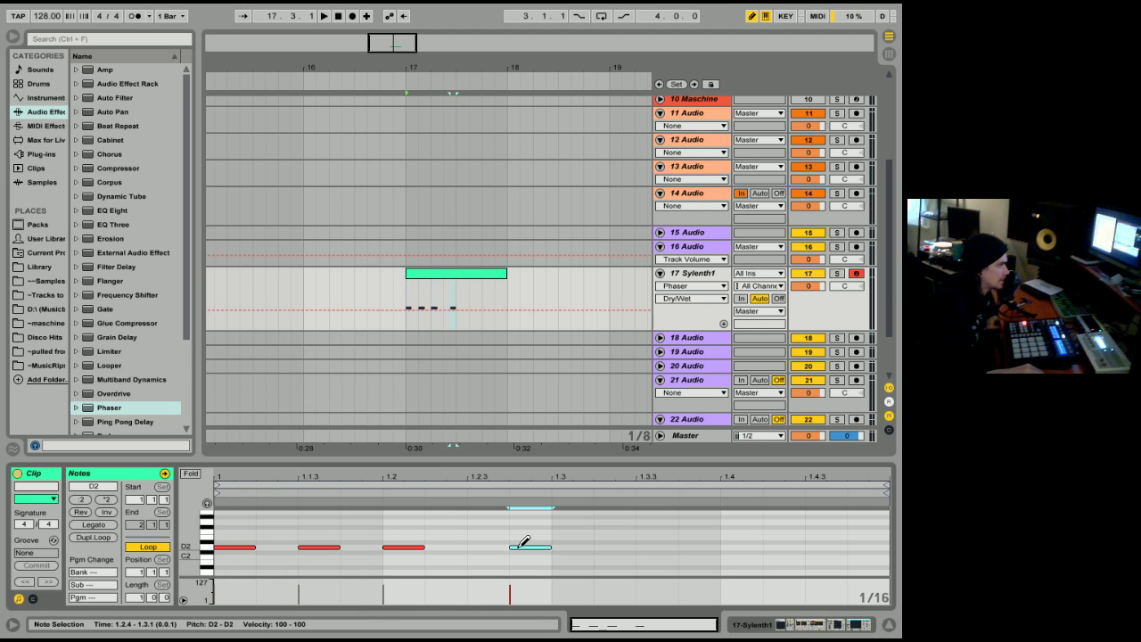
click(575, 546)
click(698, 546)
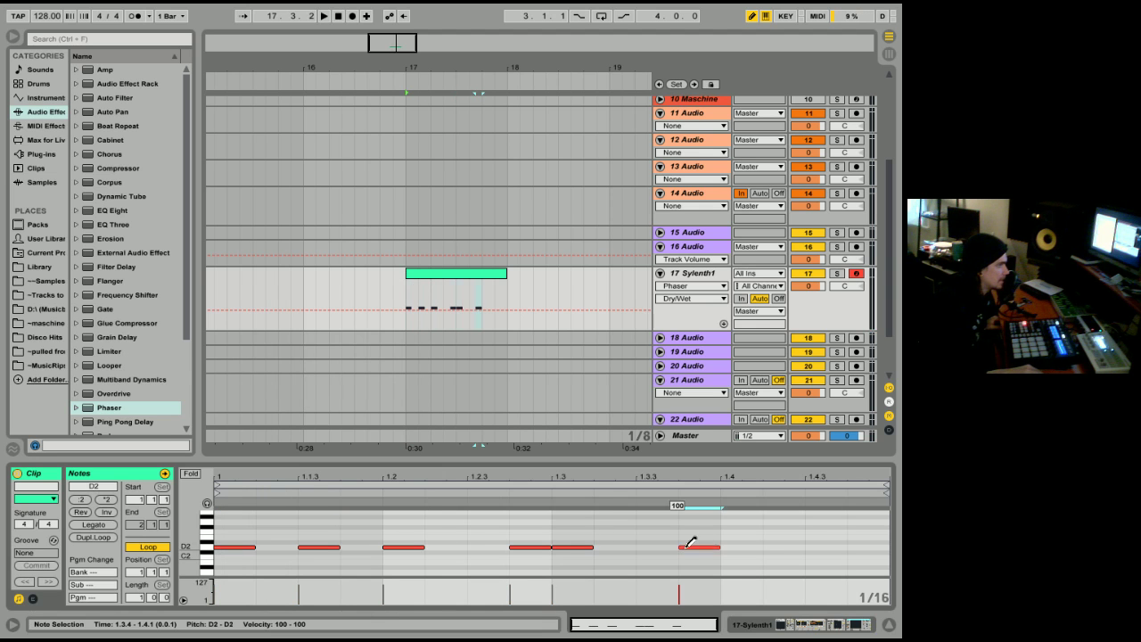
click(783, 546)
click(825, 545)
- Loop the clip's selection and start playback
right_click(460, 276)
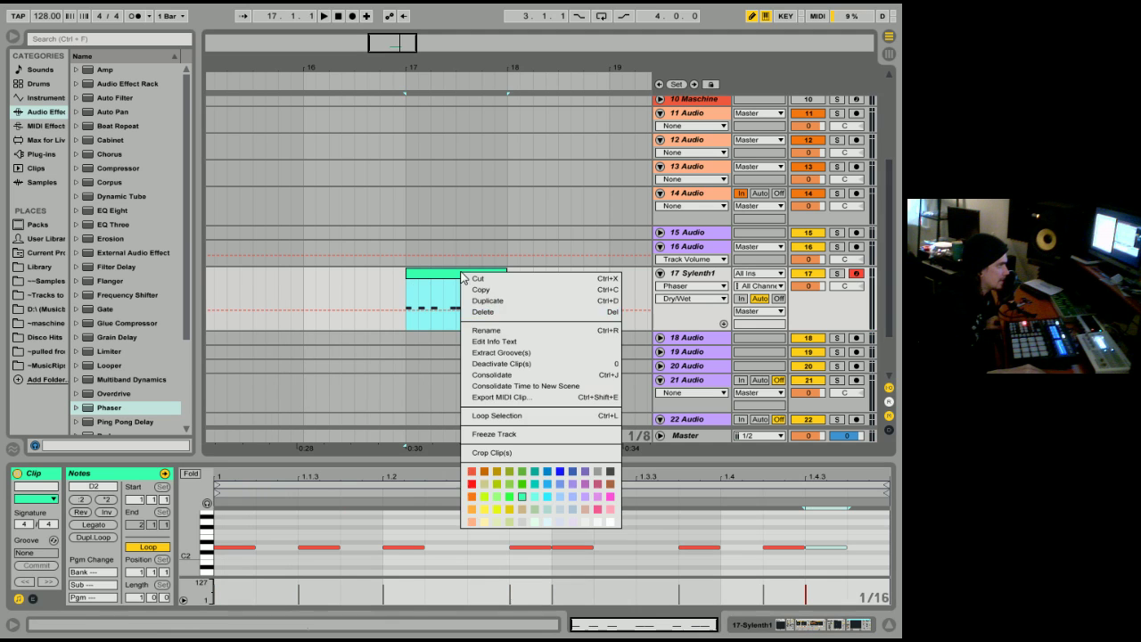
click(512, 415)
key(space)
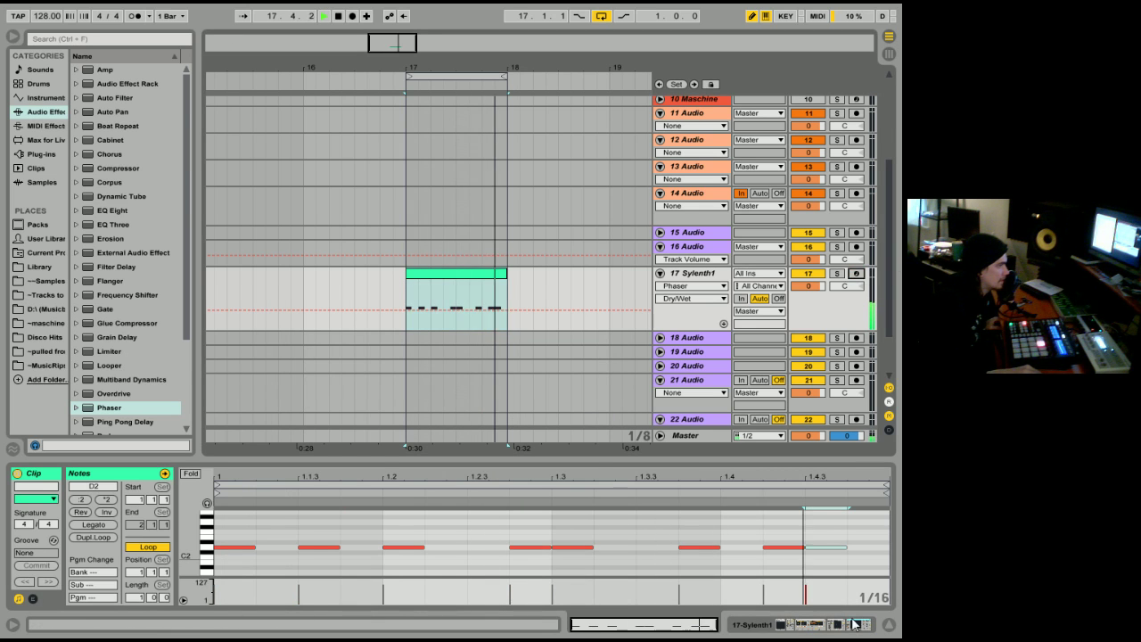
- Show track 17's effect chain and select the devices starting from the Phaser
click(856, 273)
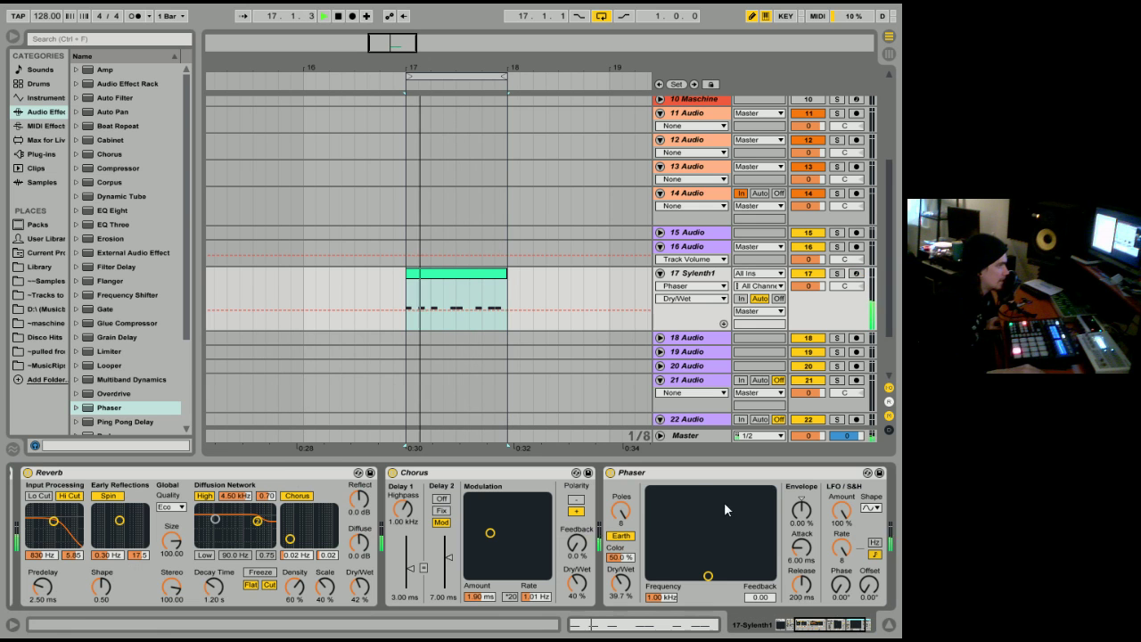
double_click(268, 474)
click(812, 628)
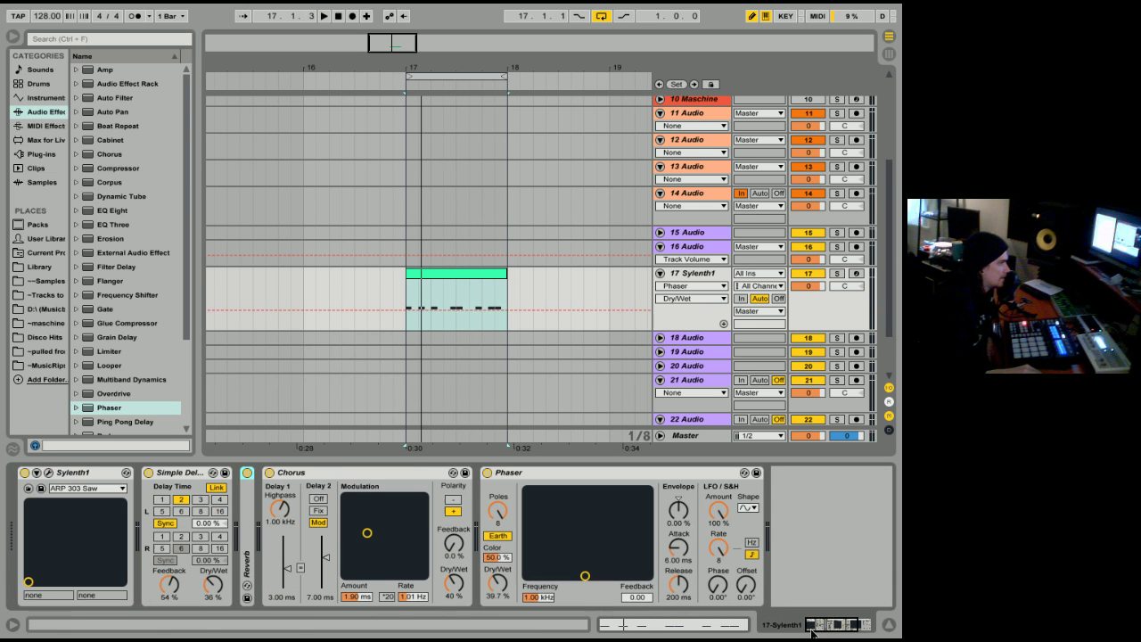
drag(535, 471, 490, 503)
double_click(248, 517)
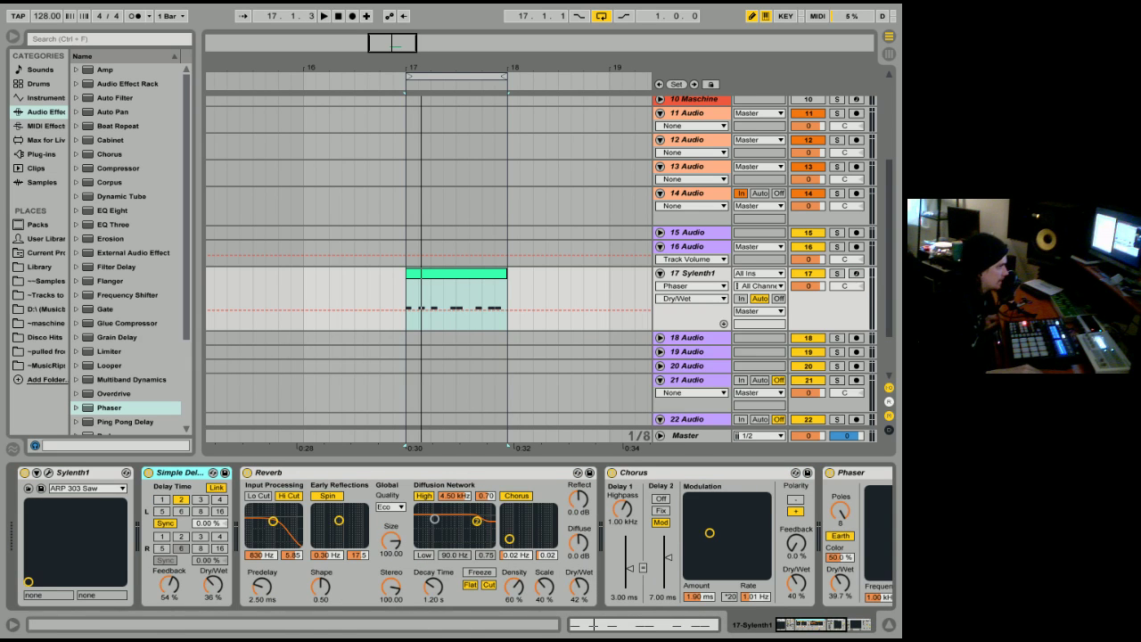
drag(824, 626, 853, 636)
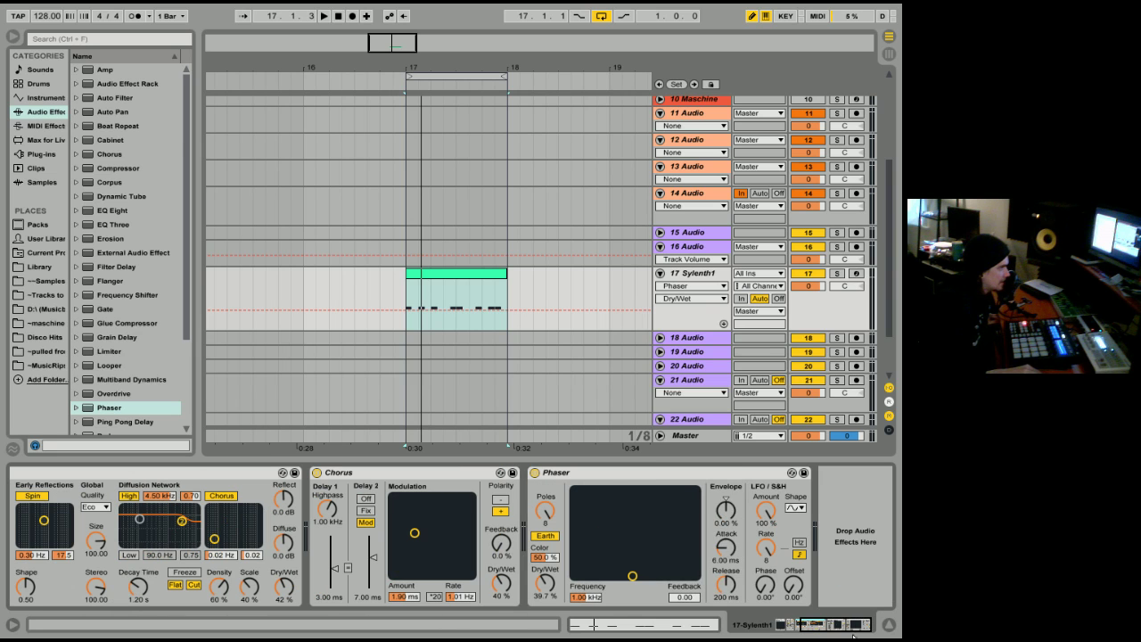
- Group the selected Simple Delay, Reverb, Chorus and Phaser into an Audio Effect Rack
right_click(674, 470)
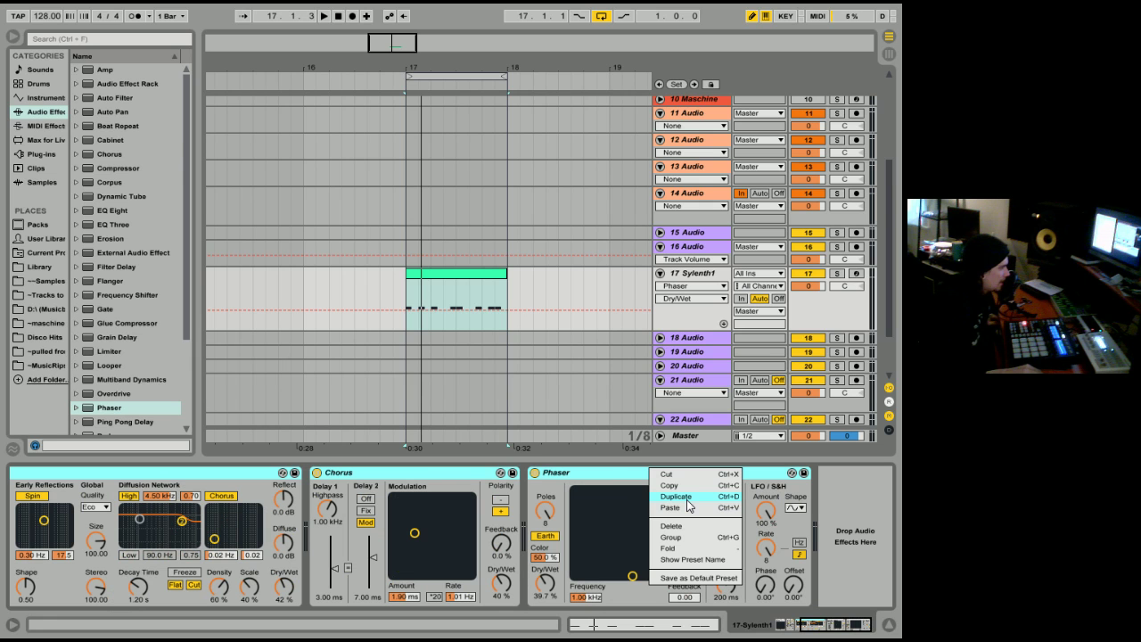
click(168, 473)
drag(844, 631, 777, 624)
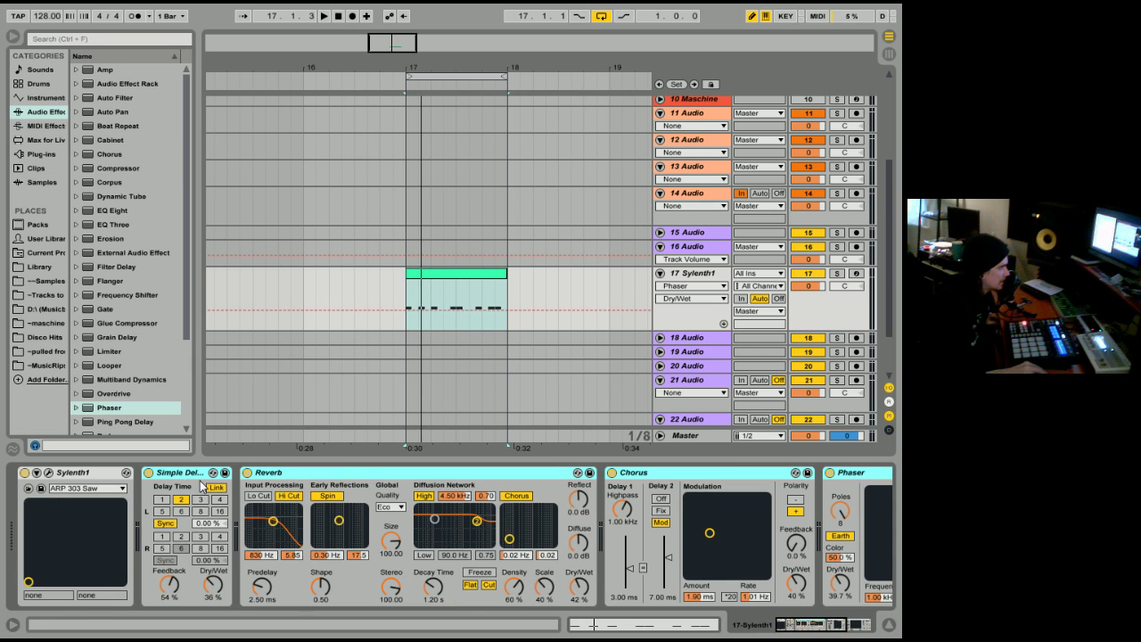
click(809, 633)
right_click(715, 478)
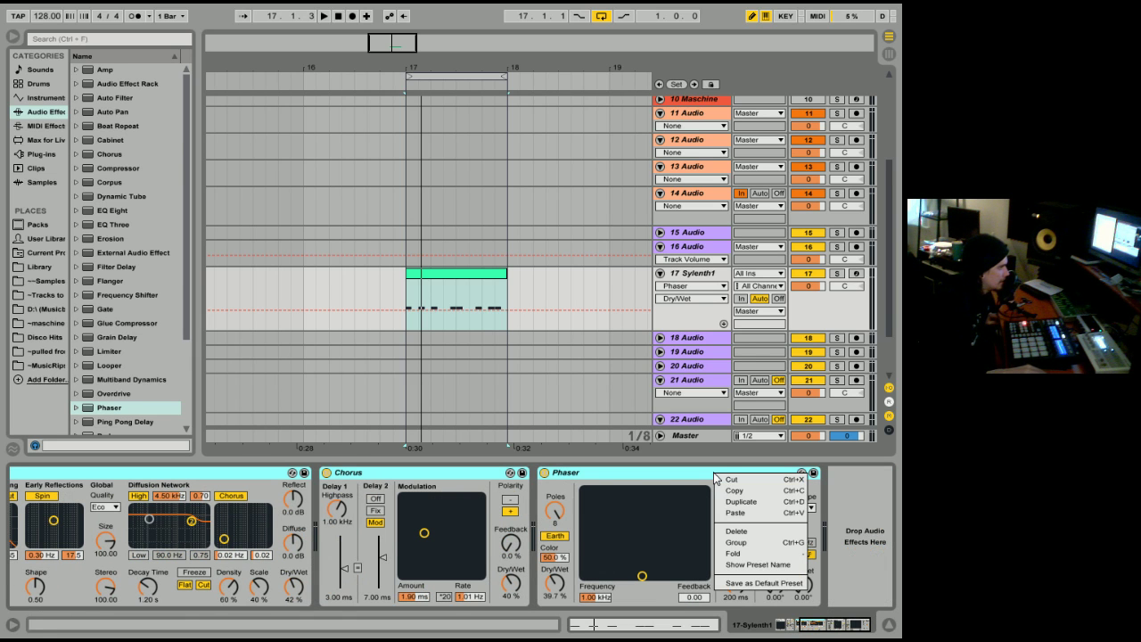
click(750, 543)
click(780, 629)
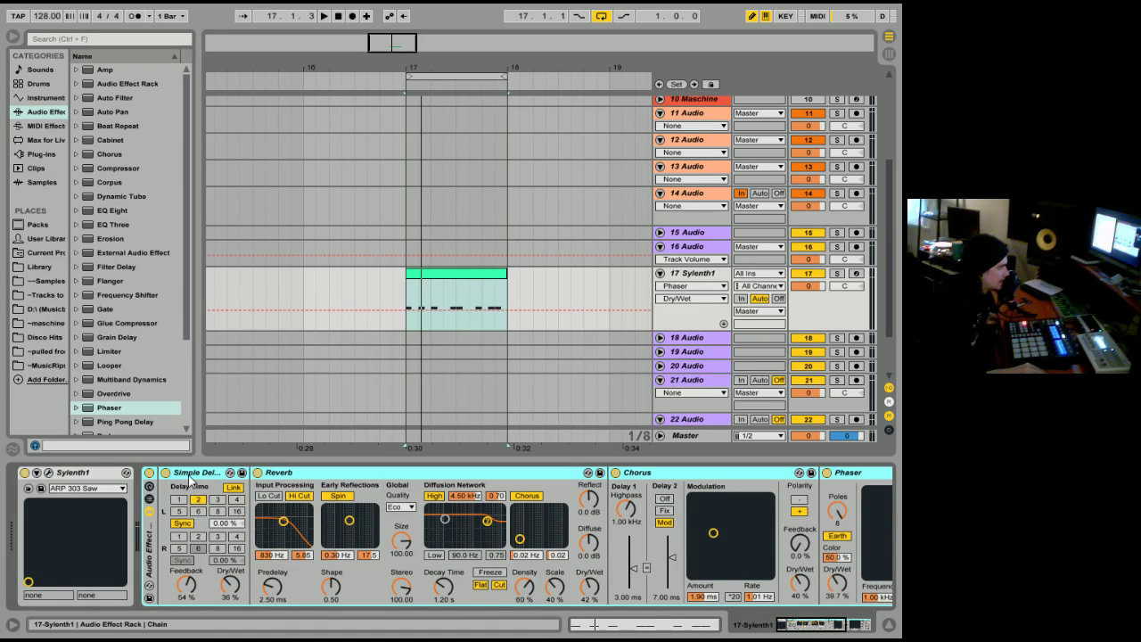
- Show the rack's macro knobs and map Simple Delay dry/wet to Macro 1
click(150, 500)
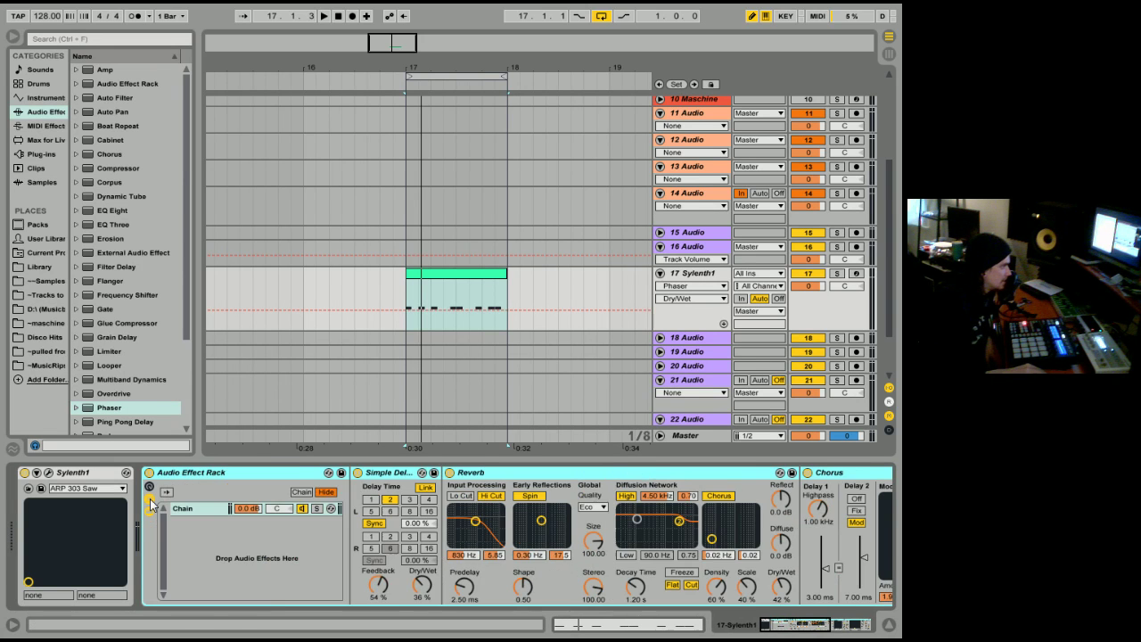
click(150, 500)
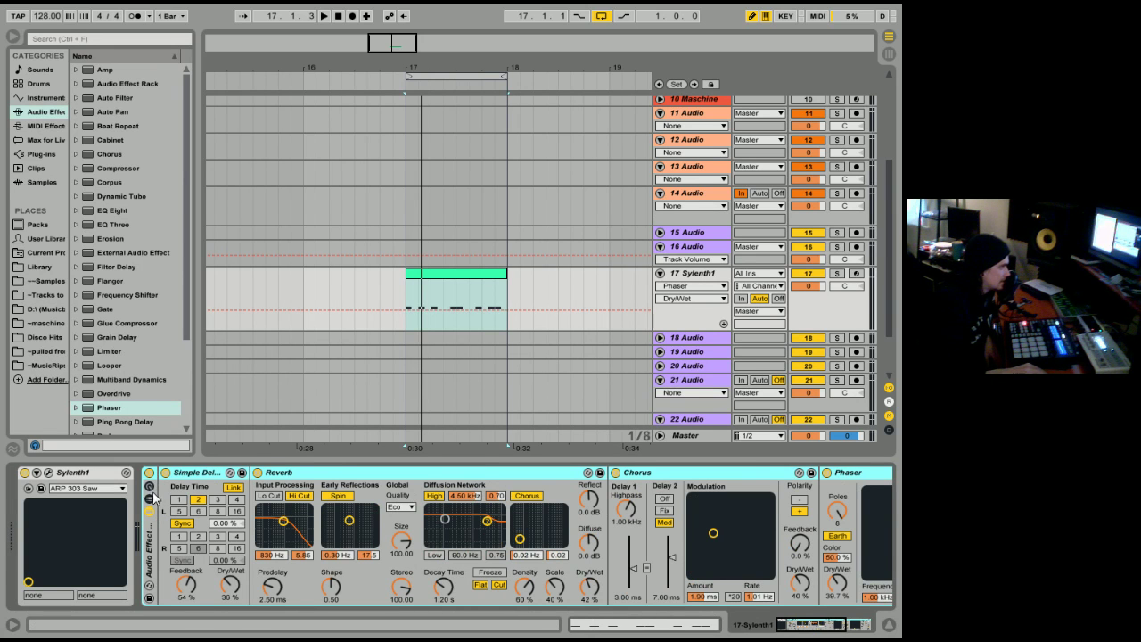
click(152, 494)
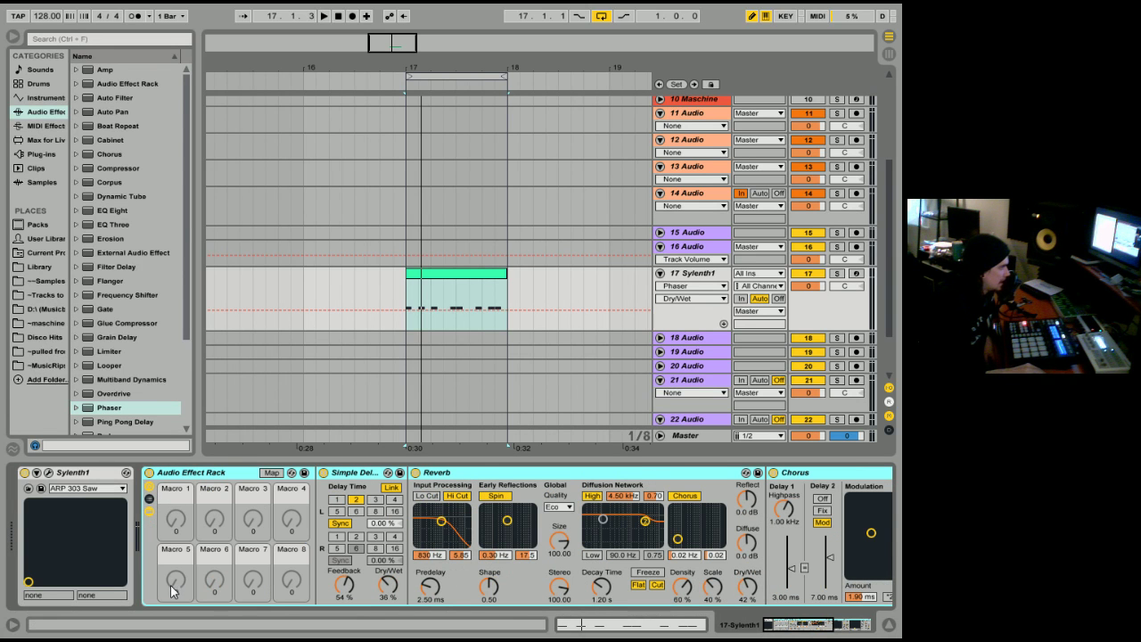
click(386, 595)
right_click(387, 596)
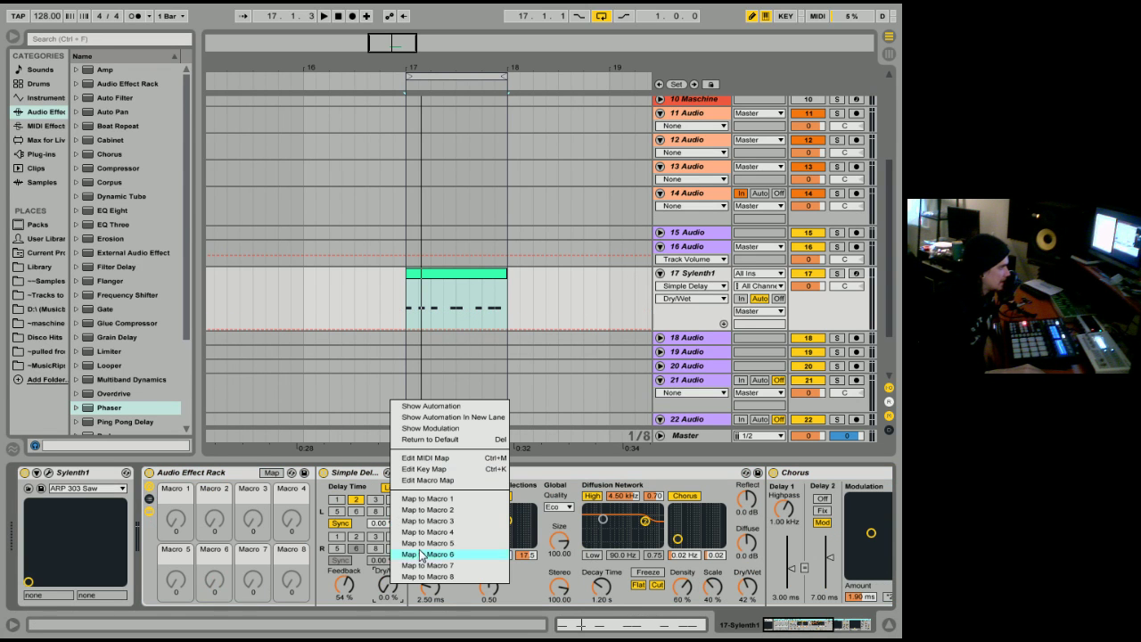
right_click(384, 593)
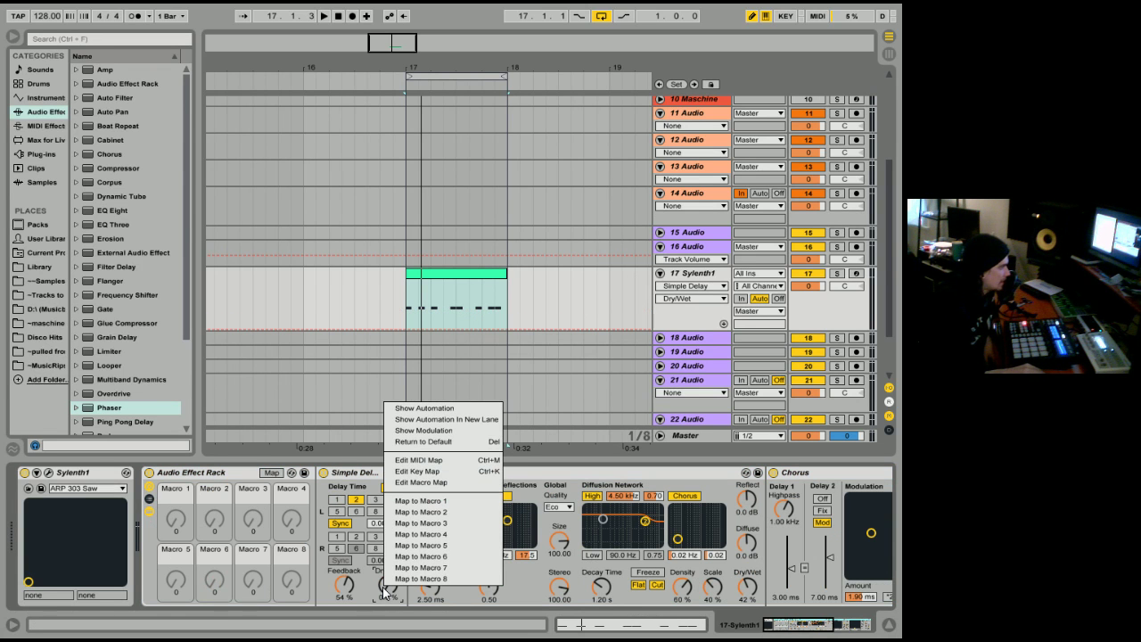
click(429, 502)
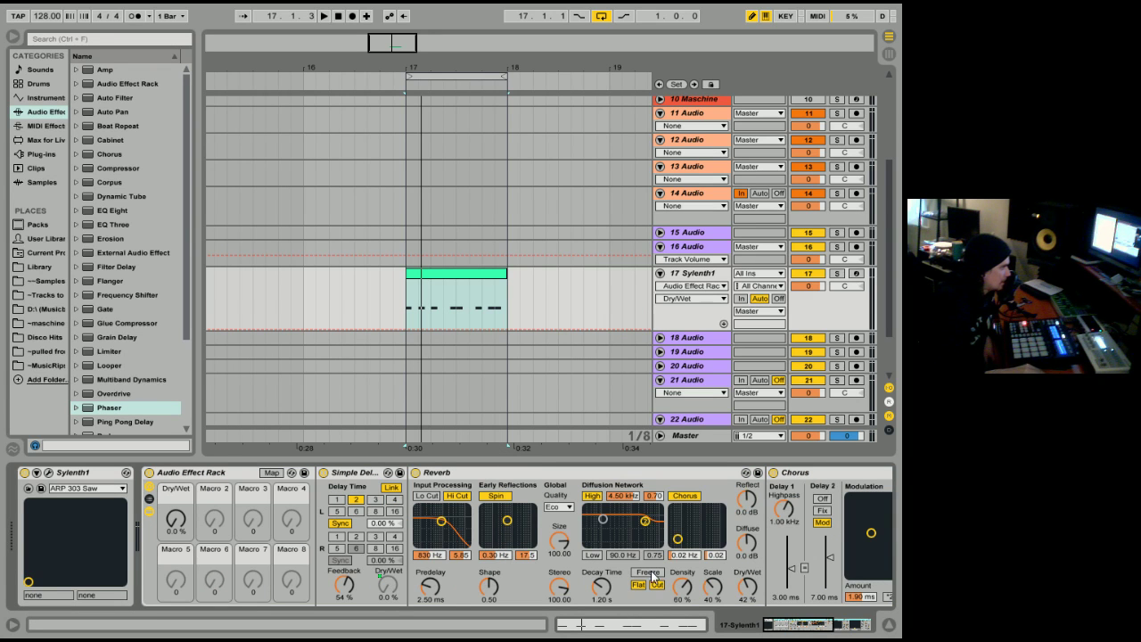
- Map Reverb dry/wet to the same Dry/Wet macro and test the macro by turning it
right_click(742, 588)
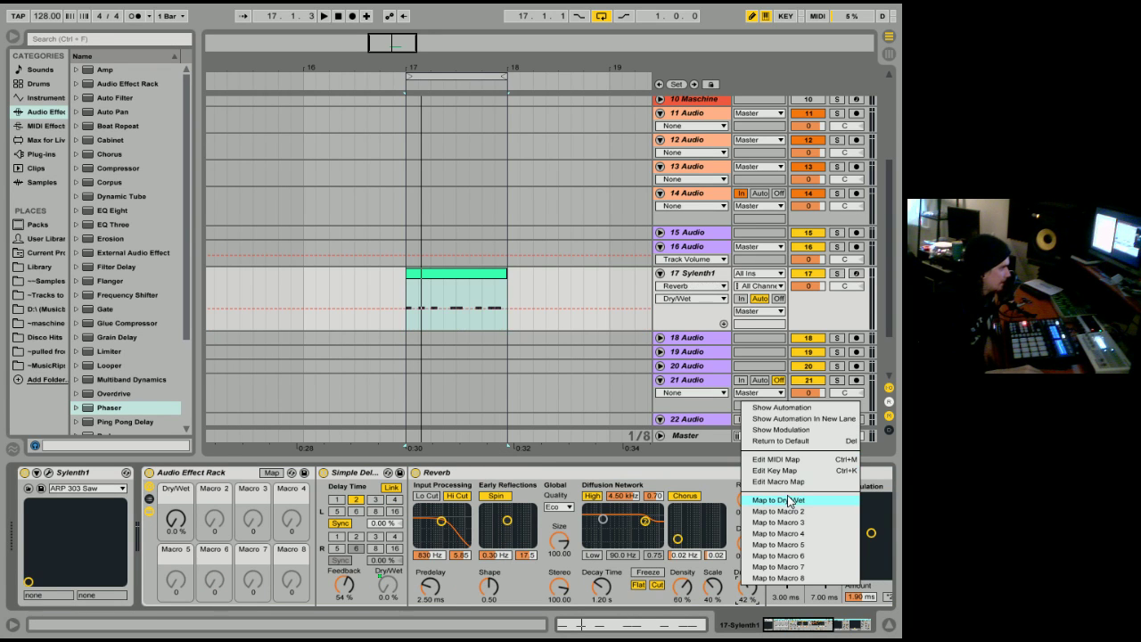
click(788, 501)
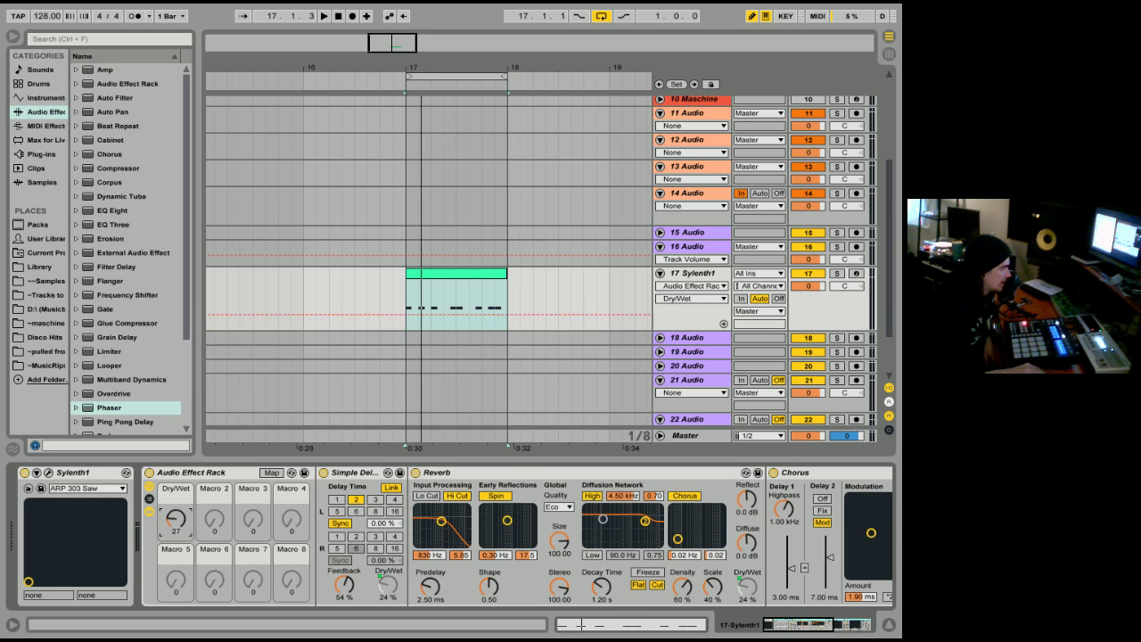
drag(175, 519, 176, 510)
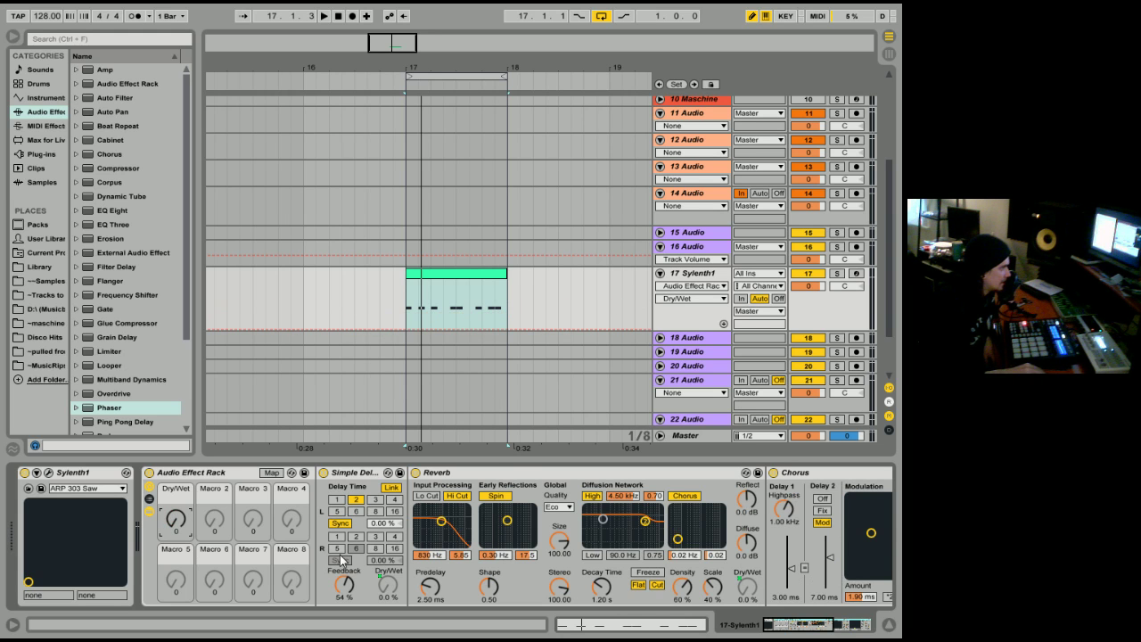
right_click(385, 584)
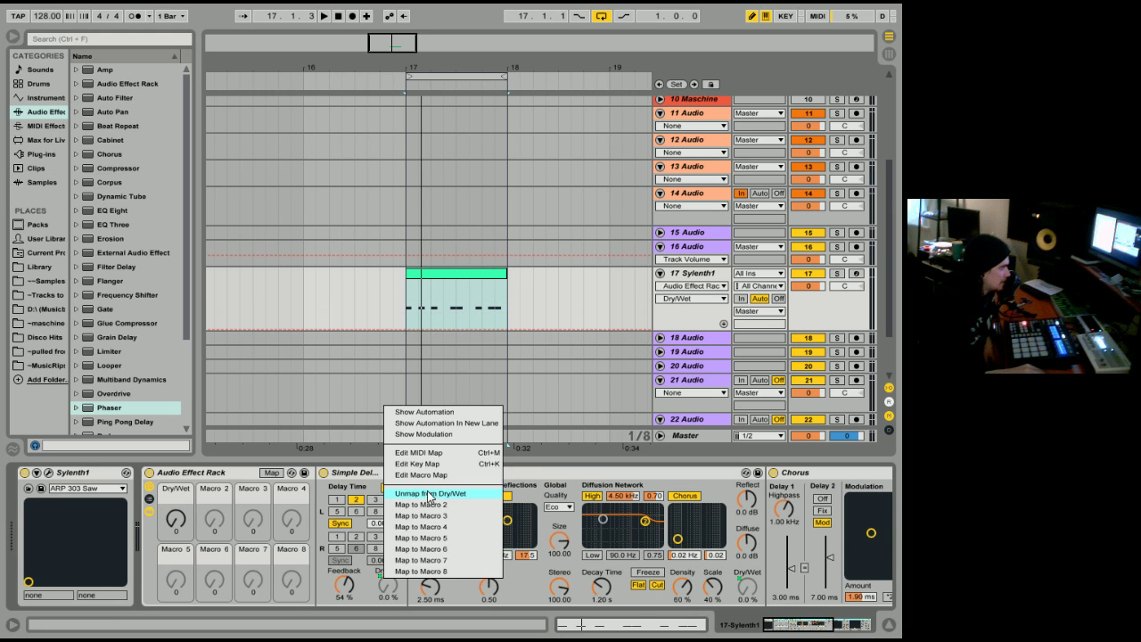
mouse_move(176, 519)
mouse_down()
mouse_move(176, 468)
mouse_move(176, 526)
mouse_up()
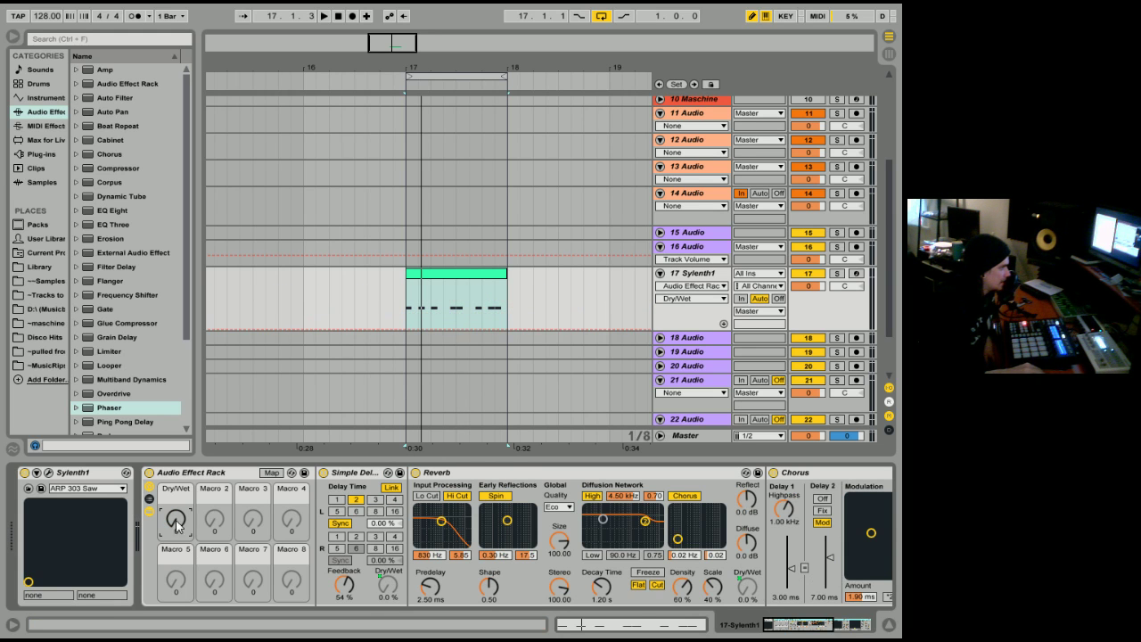
double_click(346, 475)
- Map the Chorus and Phaser dry/wet amounts to Macro 4
double_click(374, 475)
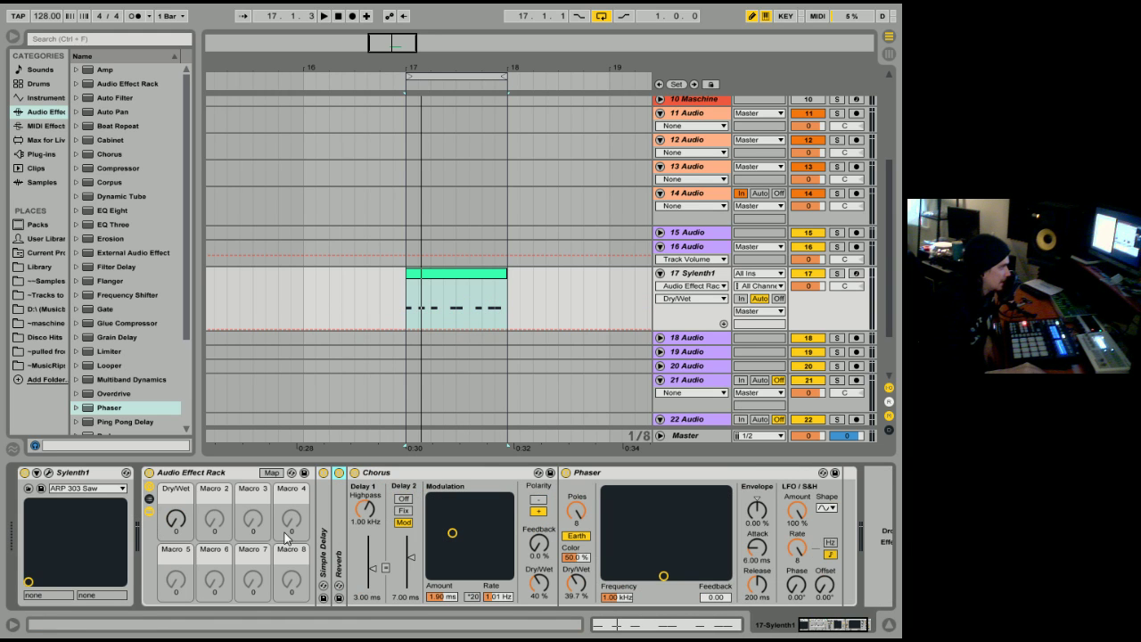
click(289, 498)
right_click(539, 584)
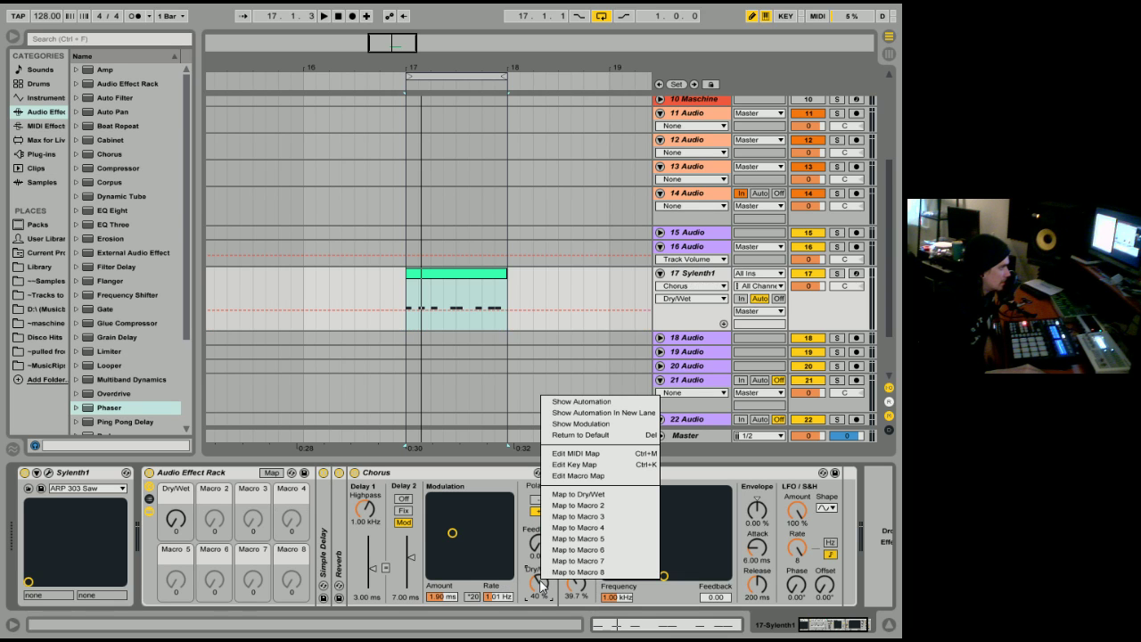
click(596, 528)
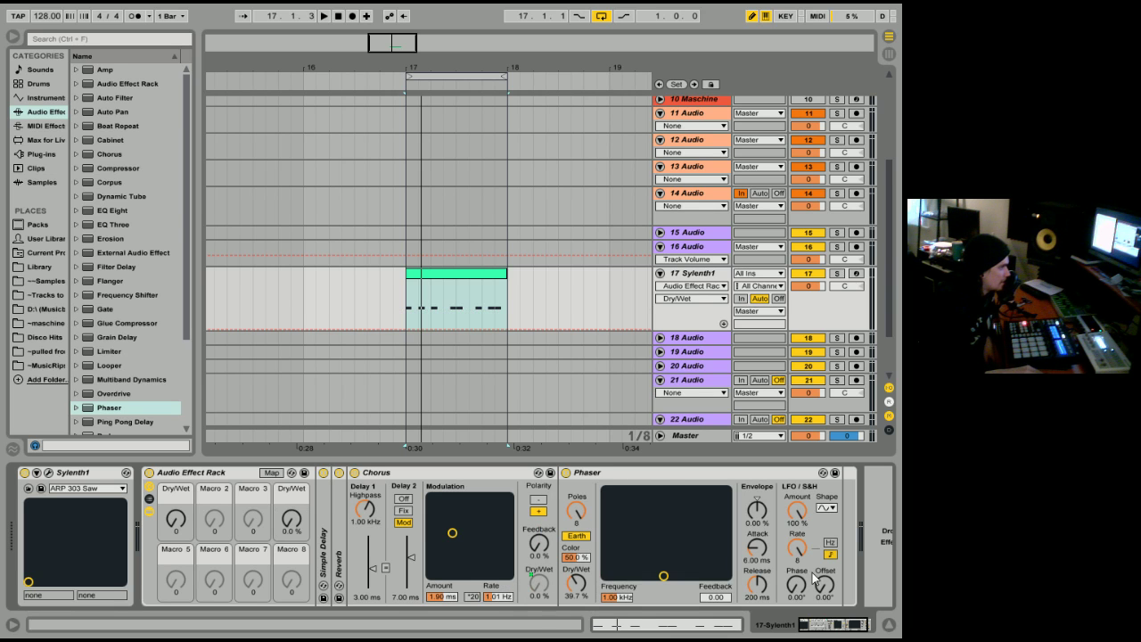
right_click(824, 587)
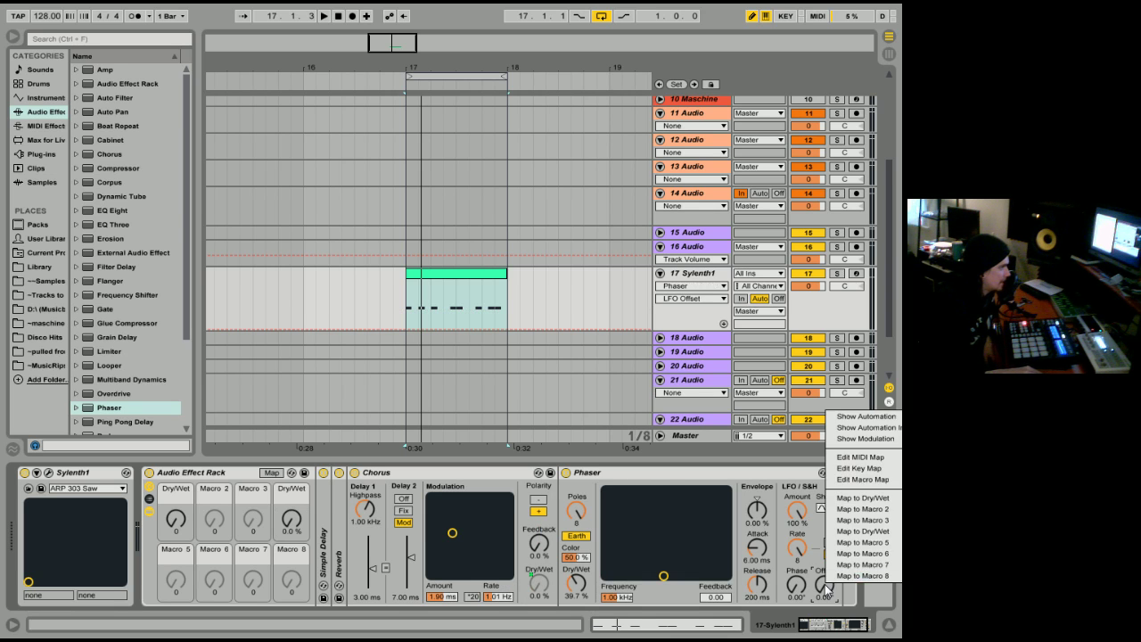
click(862, 532)
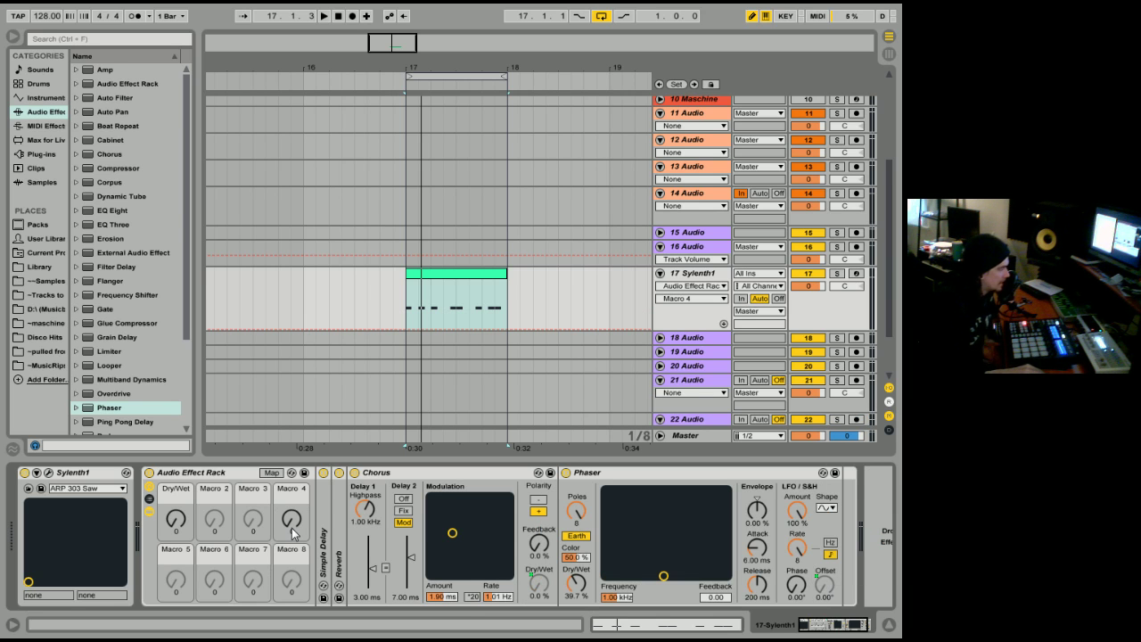
- Audition the rack briefly, then fold the Chorus and Phaser devices
key(space)
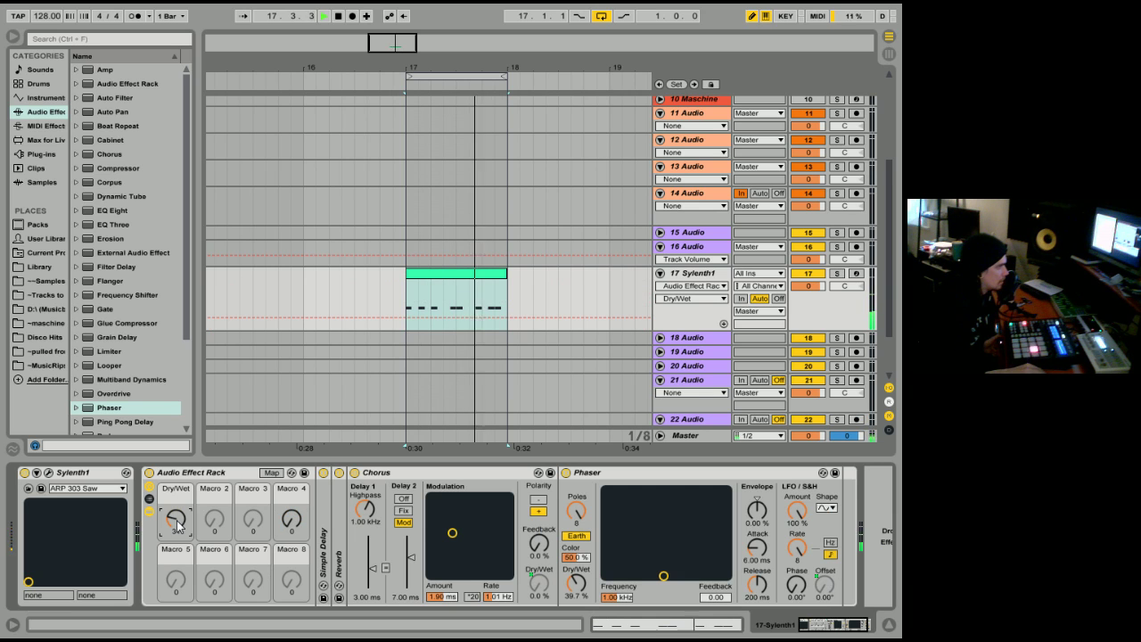
key(space)
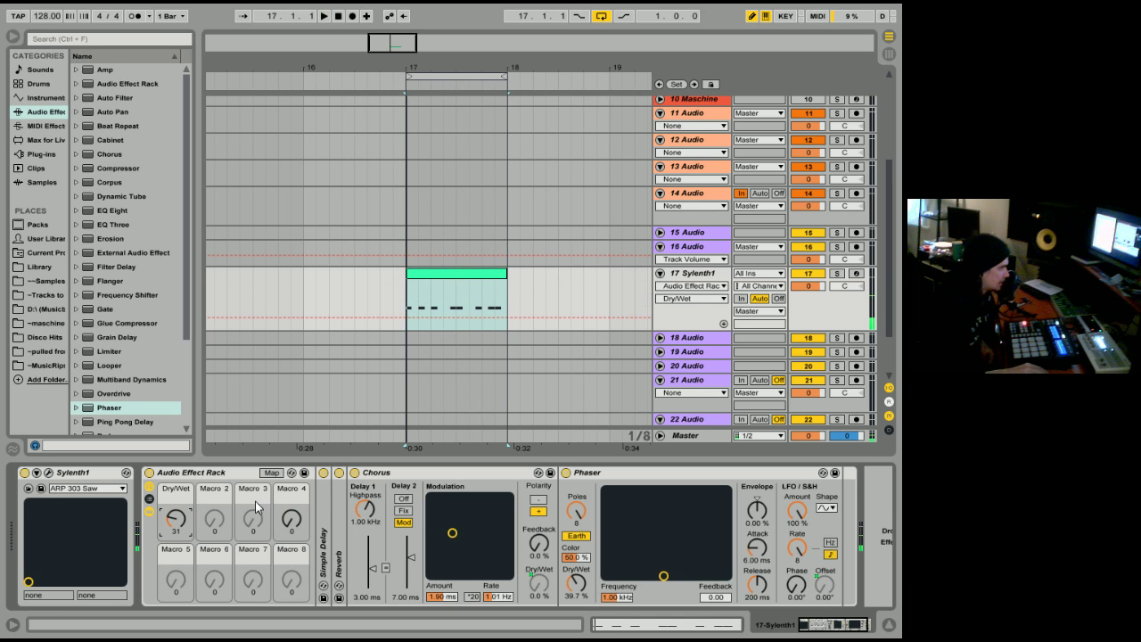
double_click(410, 471)
double_click(442, 471)
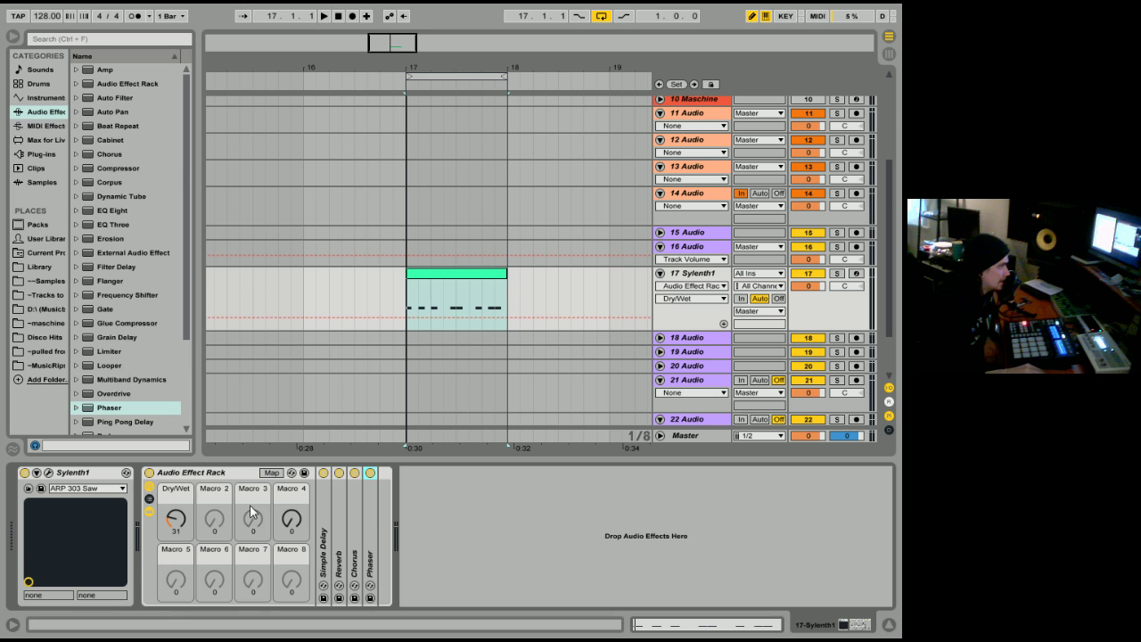
- Collapse and switch off the effect rack, then add Simple Delay and Ping Pong Delay, wet at 0%
double_click(201, 474)
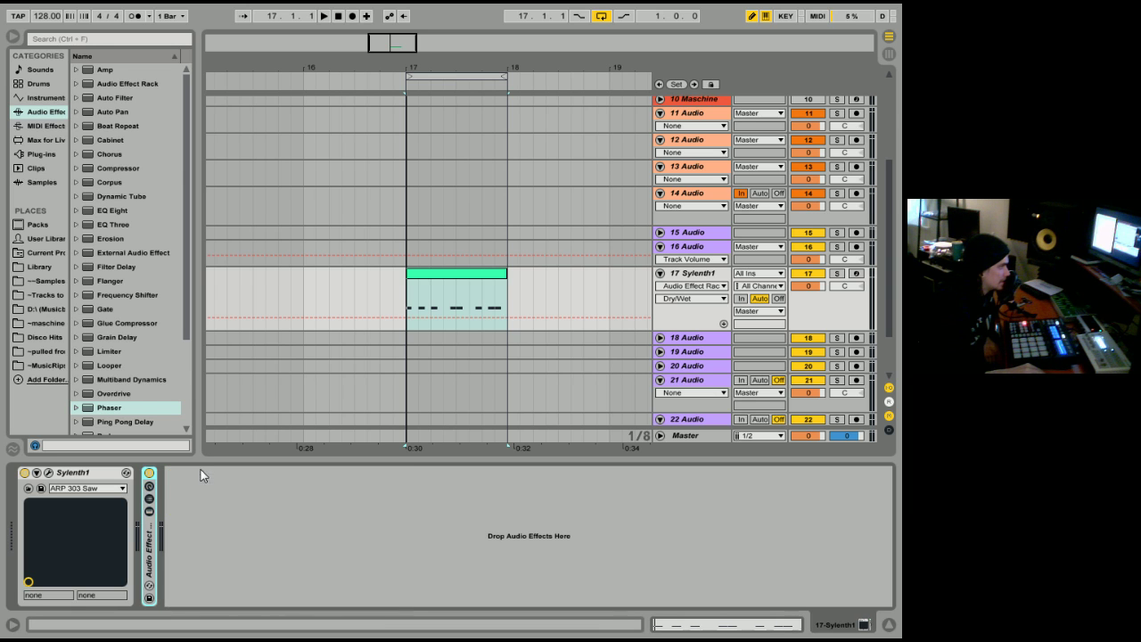
click(149, 472)
scroll(119, 393, down, 2)
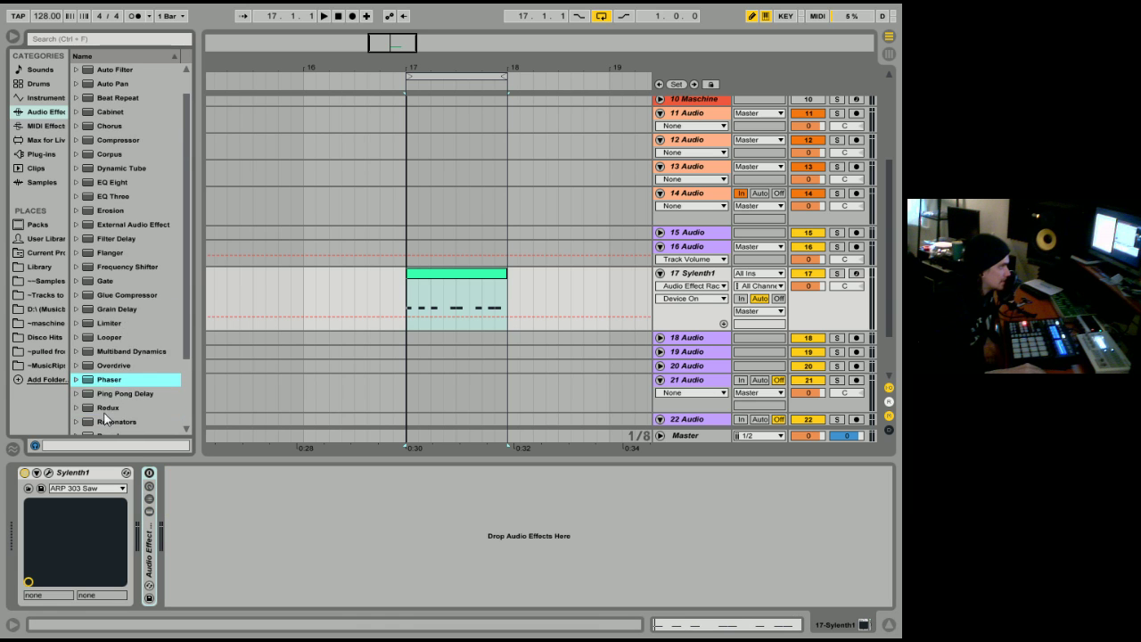
scroll(107, 410, down, 7)
drag(119, 370, 230, 496)
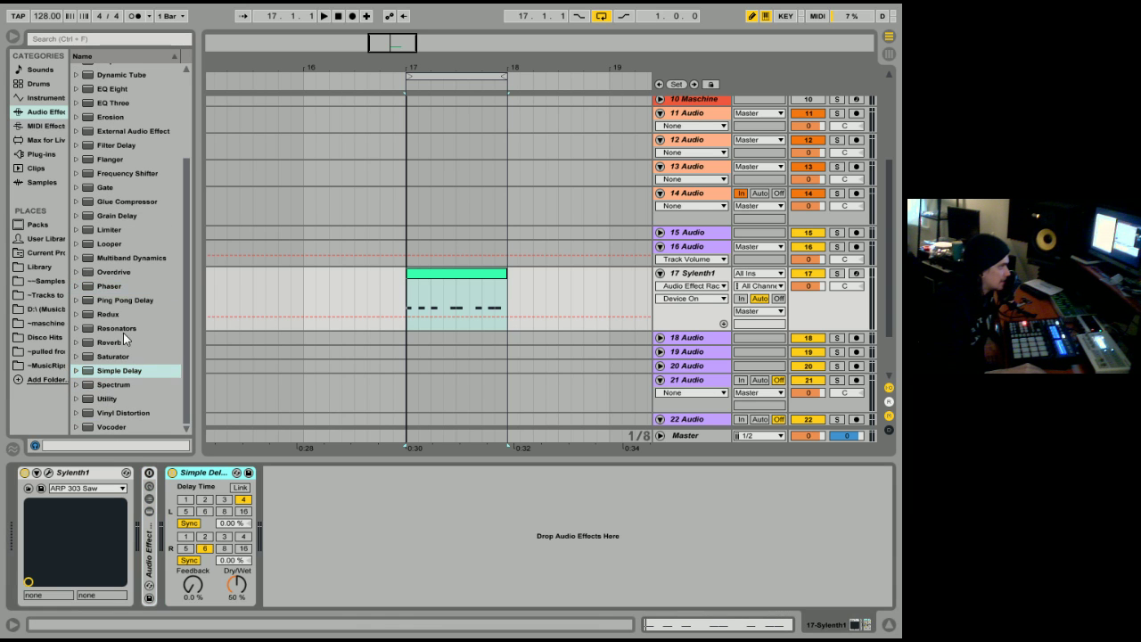
drag(133, 301, 303, 517)
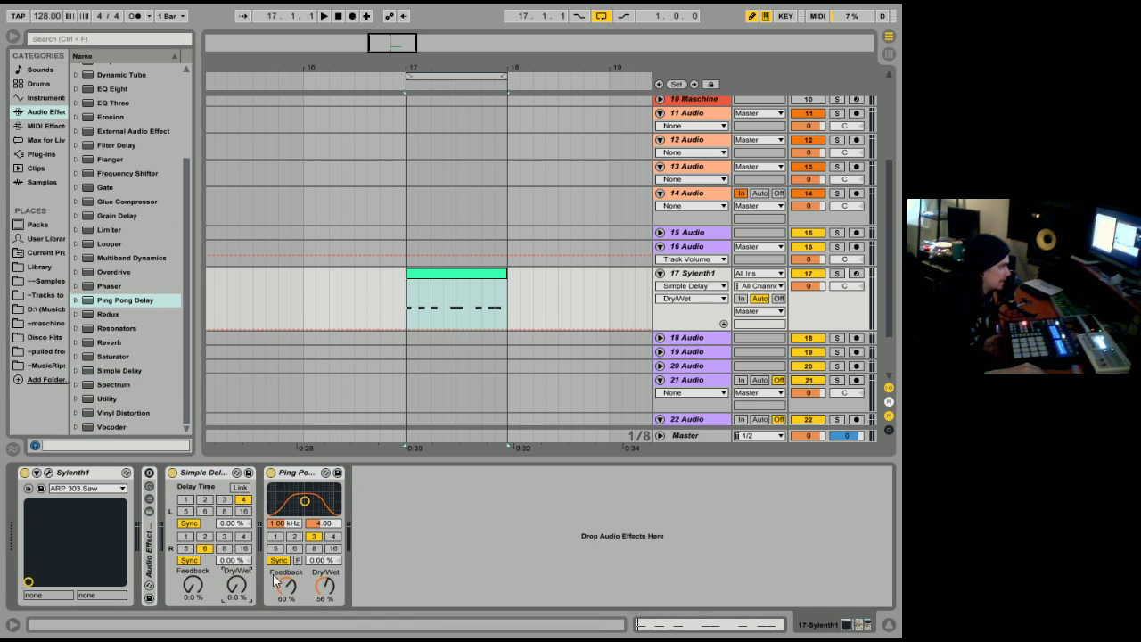
click(325, 585)
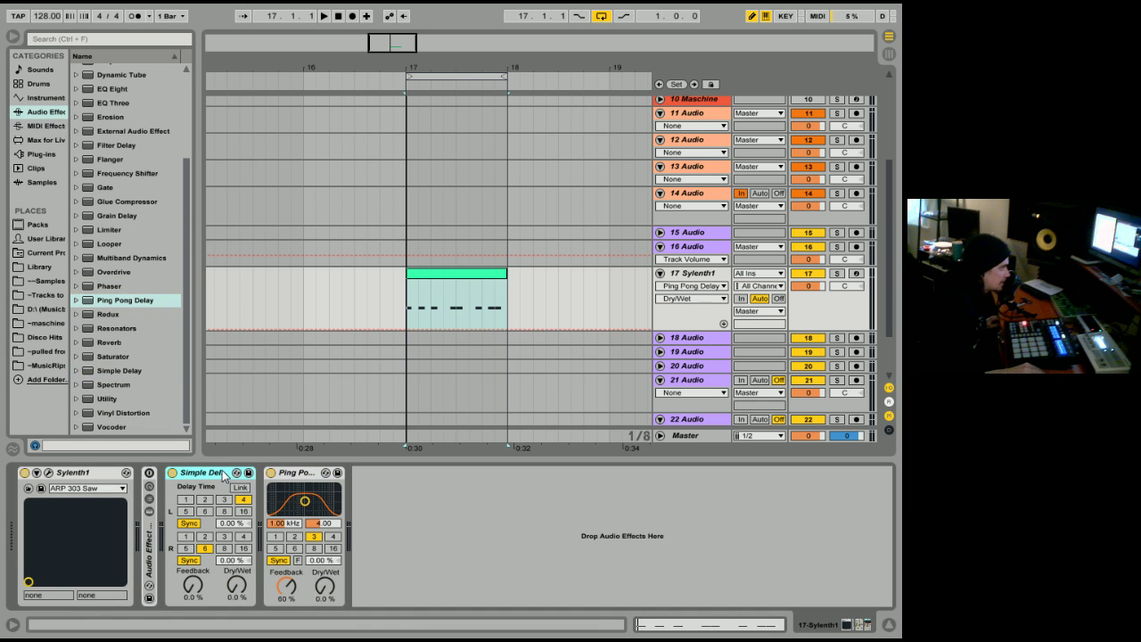
- Group both delays into a new rack and link the Simple Delay's left and right times
right_click(297, 482)
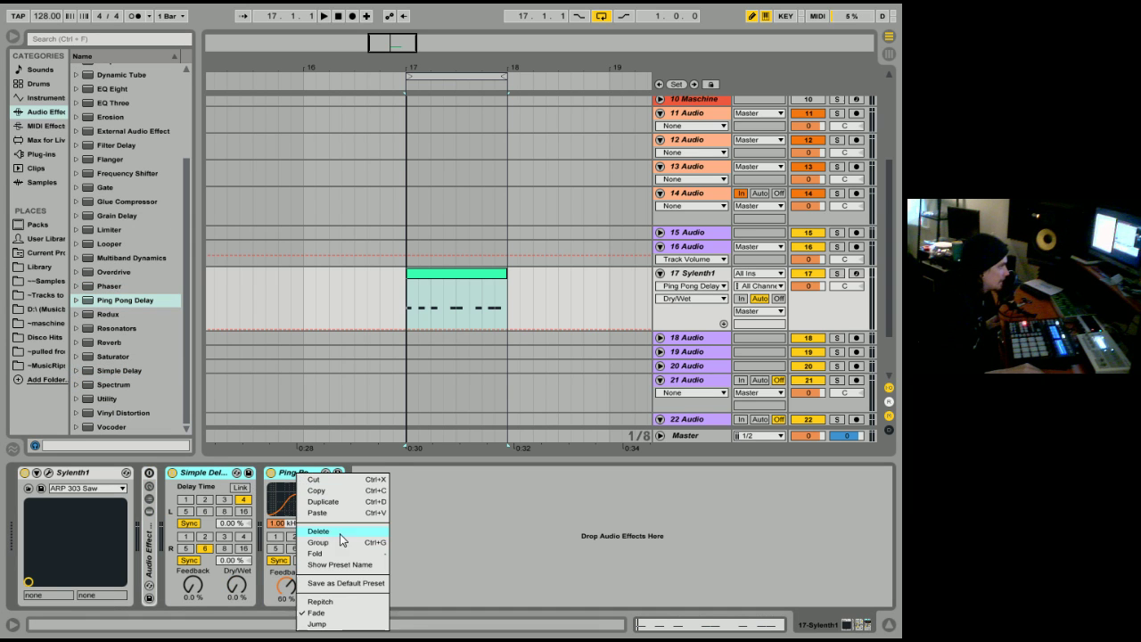
click(343, 543)
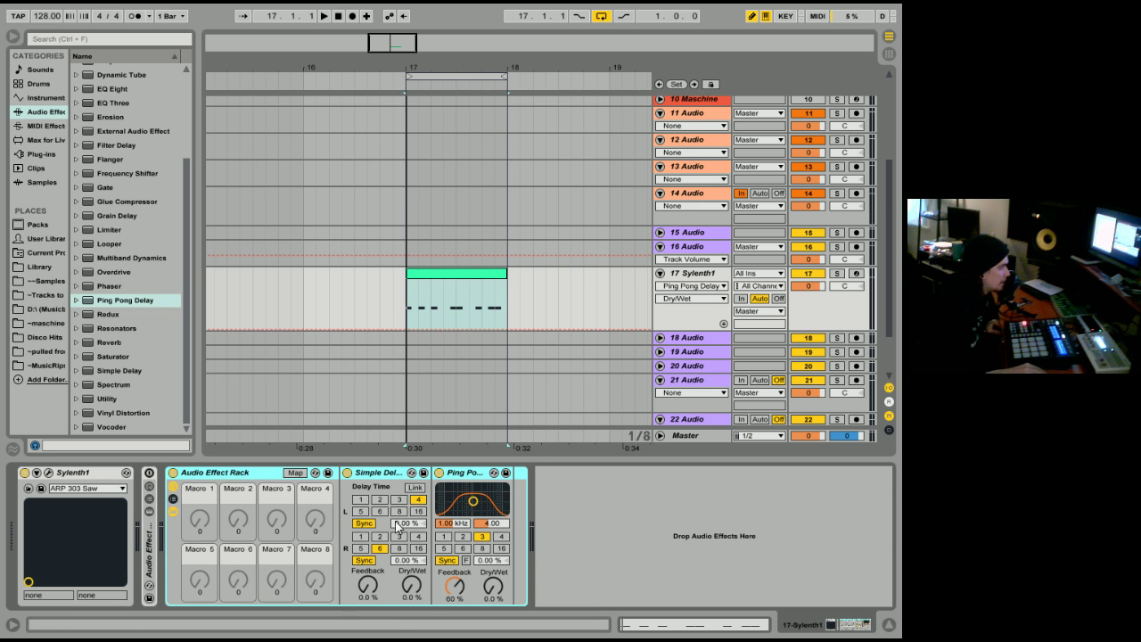
click(420, 489)
click(360, 499)
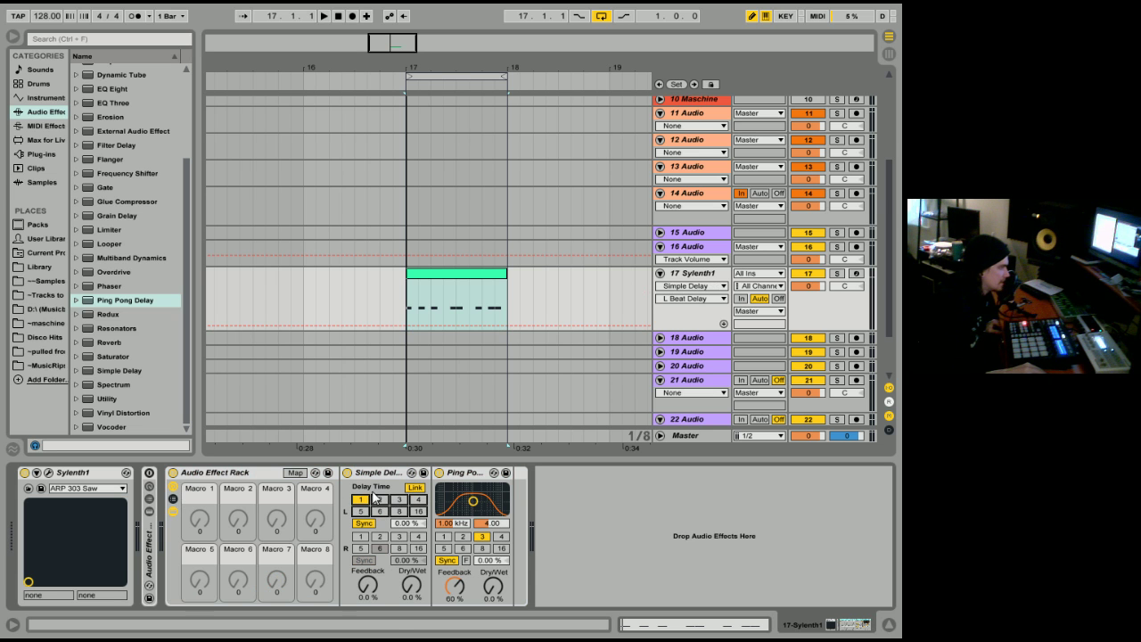
drag(418, 578, 421, 512)
key(space)
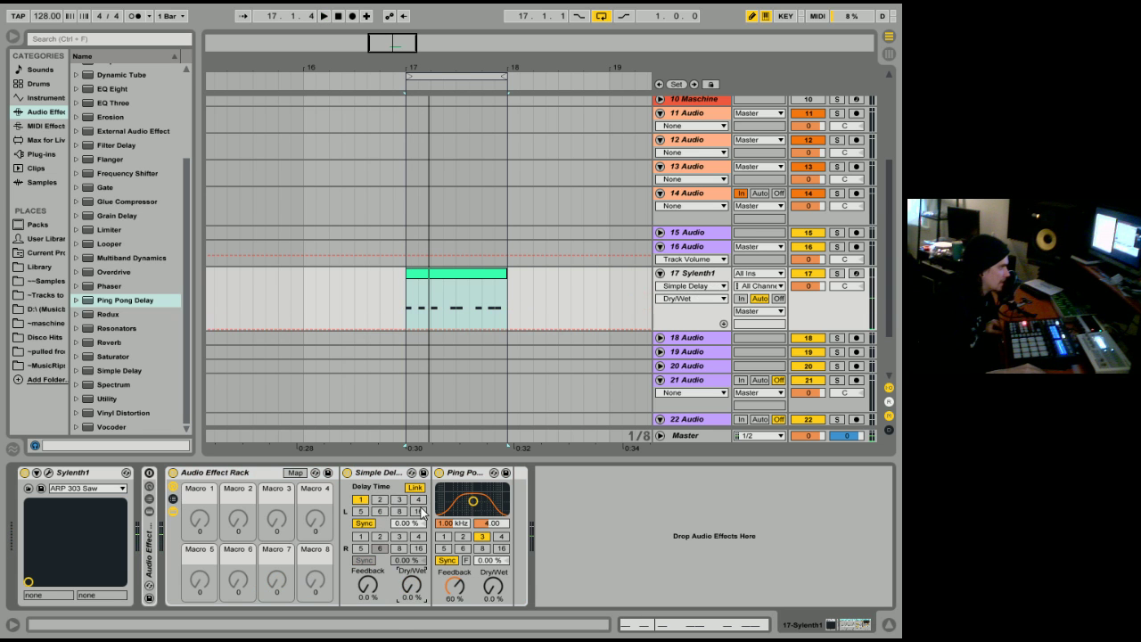
- Switch the Simple Delay to millisecond timing at 31.4 ms with 54% feedback, wet back to 0%
click(367, 524)
click(367, 524)
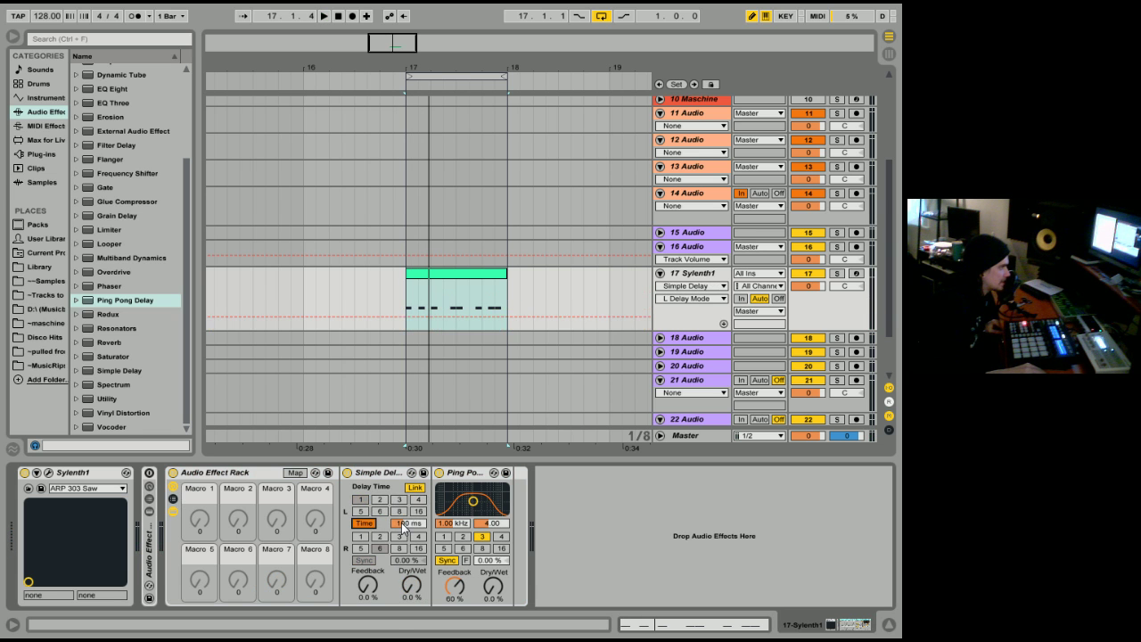
right_click(402, 526)
click(400, 525)
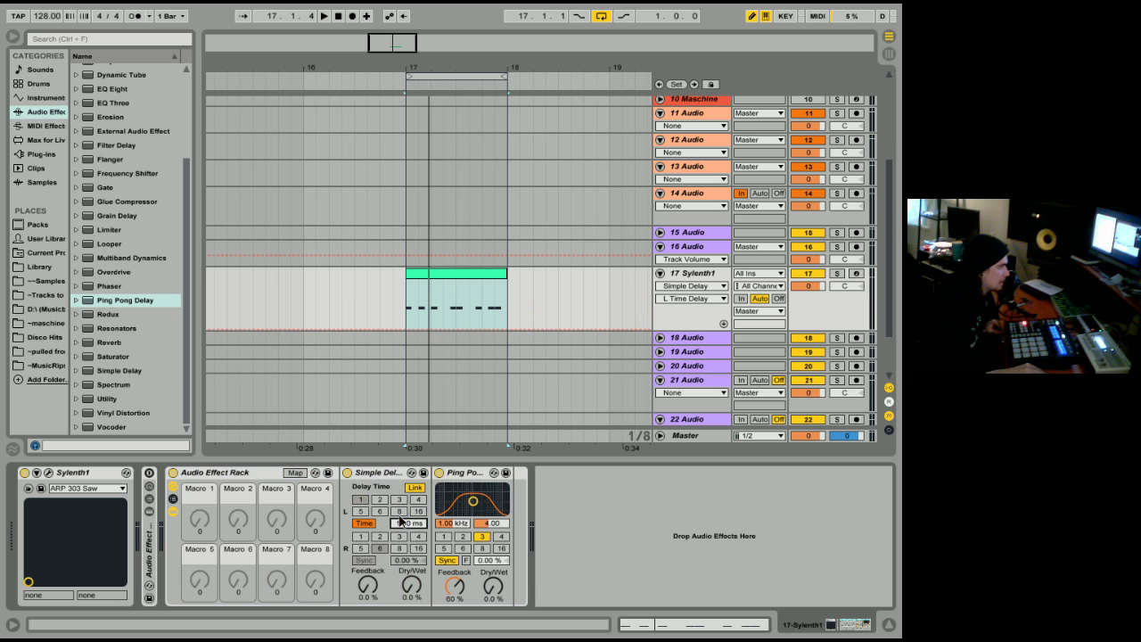
drag(412, 586, 413, 558)
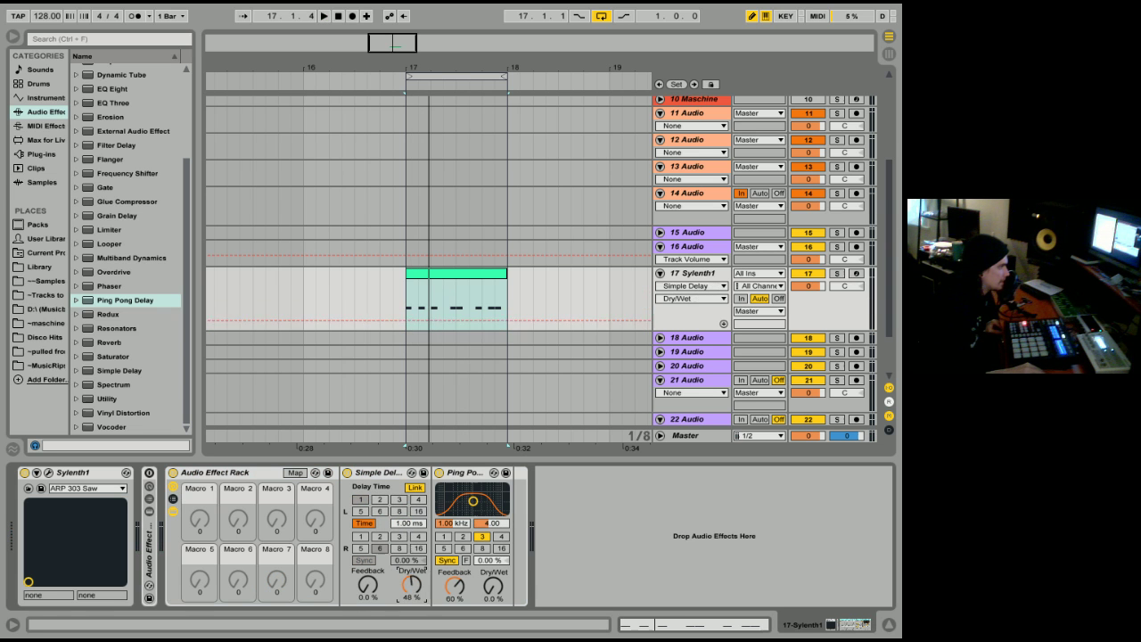
drag(384, 596, 385, 562)
key(space)
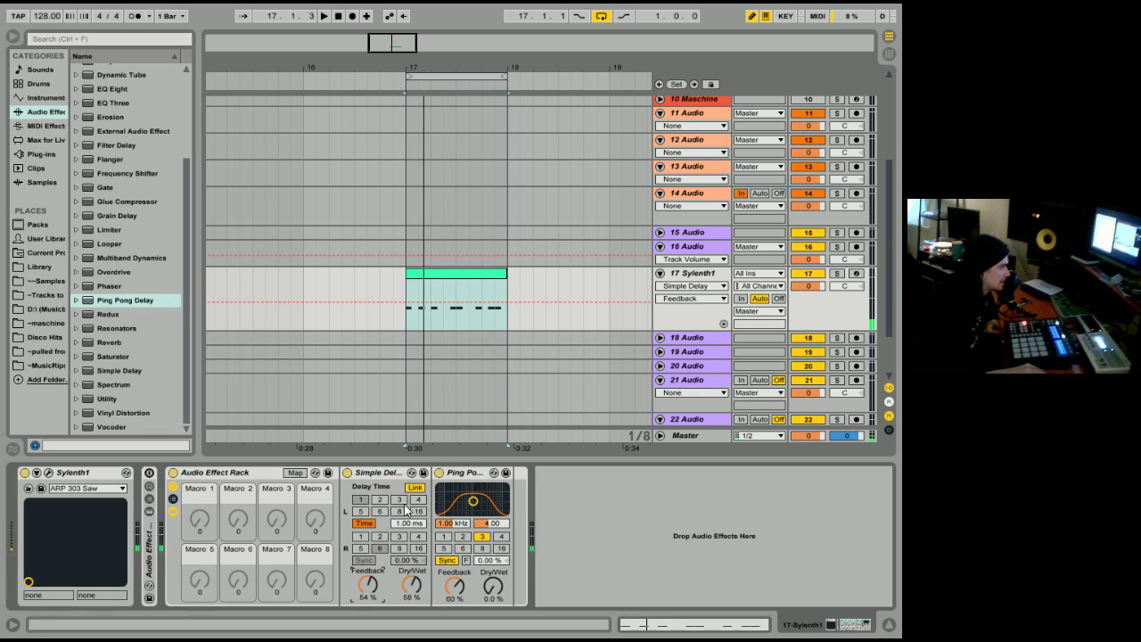
drag(410, 526, 410, 503)
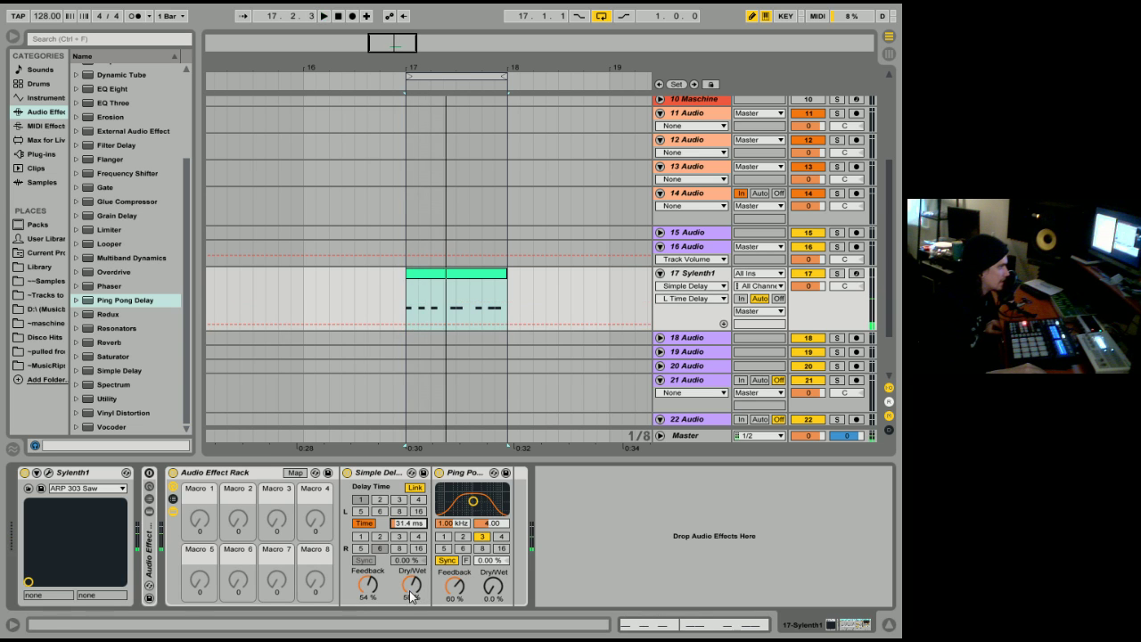
drag(413, 586, 413, 615)
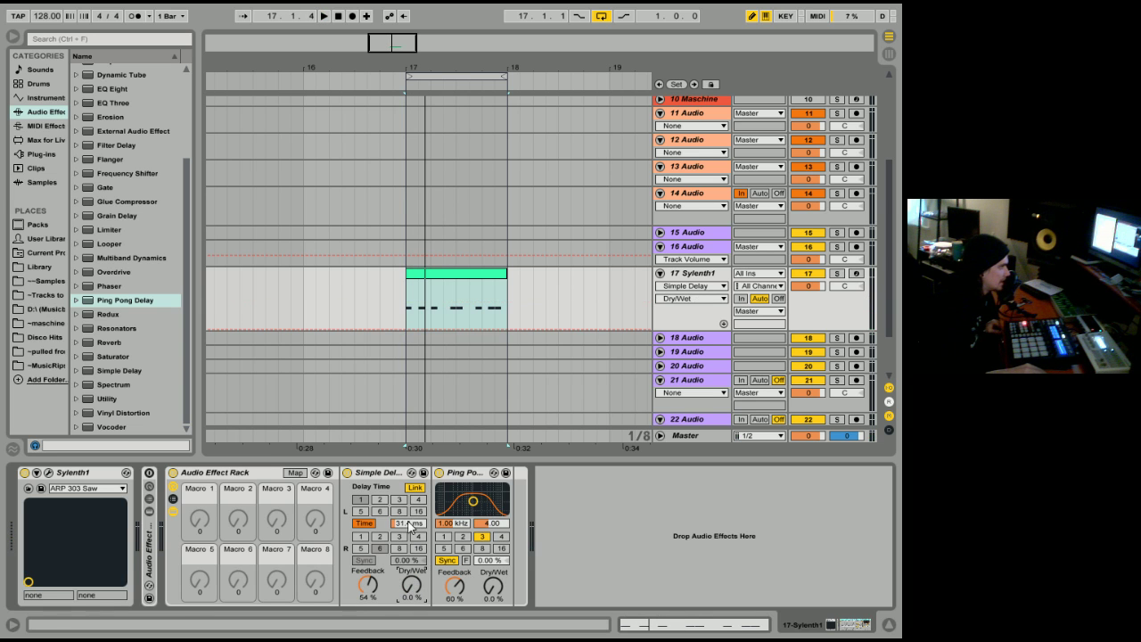
- Map the left delay time and both delays' dry/wet amounts to Macro 1
right_click(410, 526)
click(450, 435)
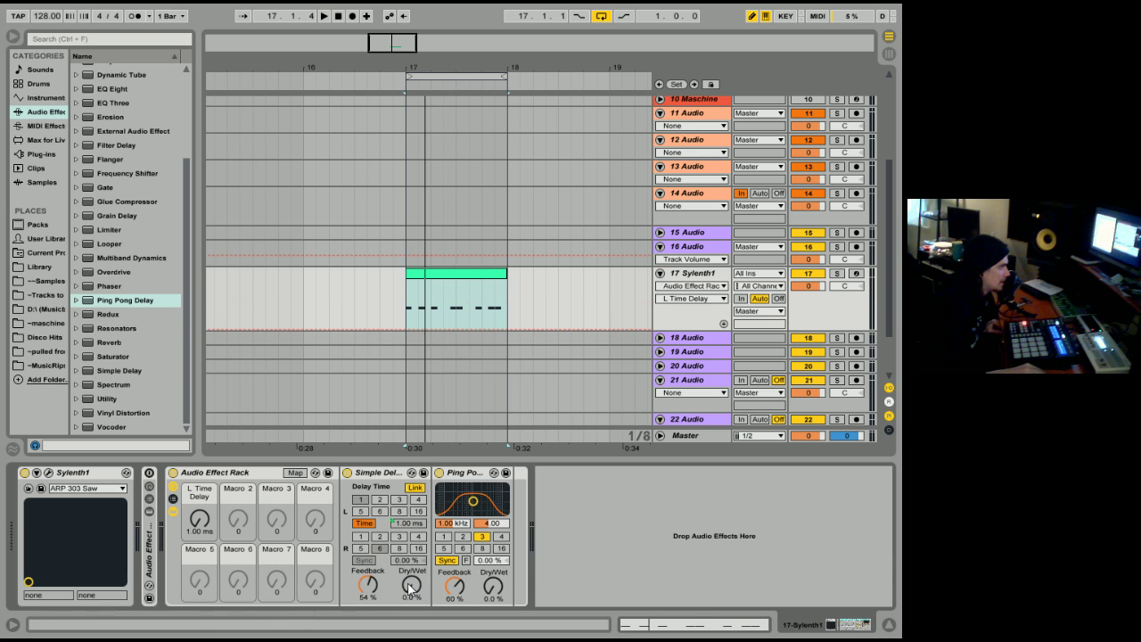
right_click(410, 587)
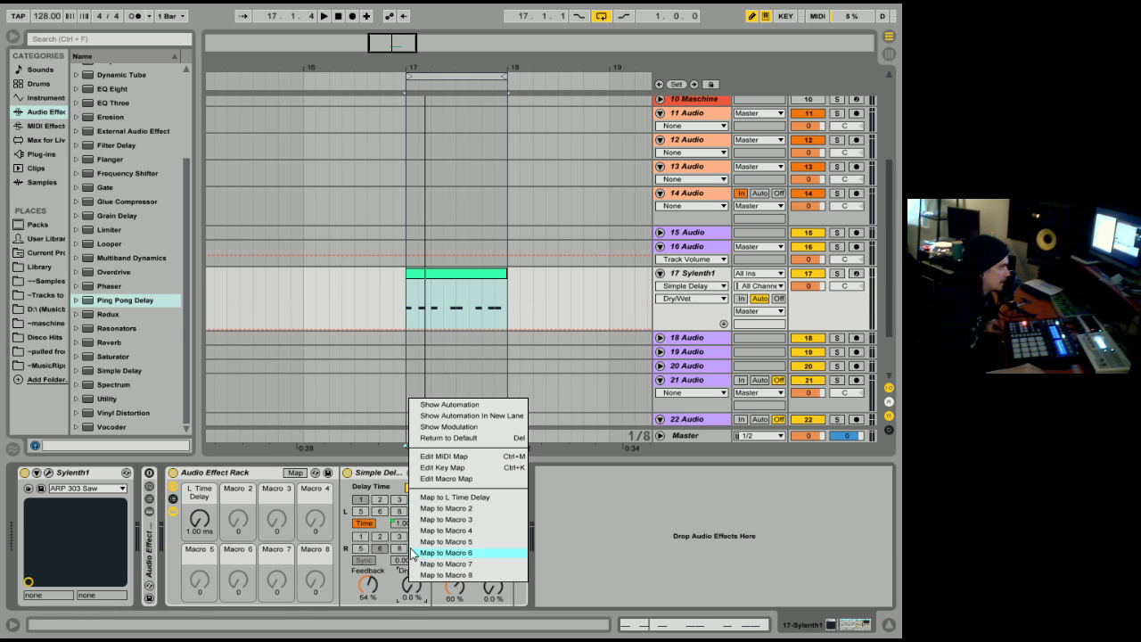
click(457, 498)
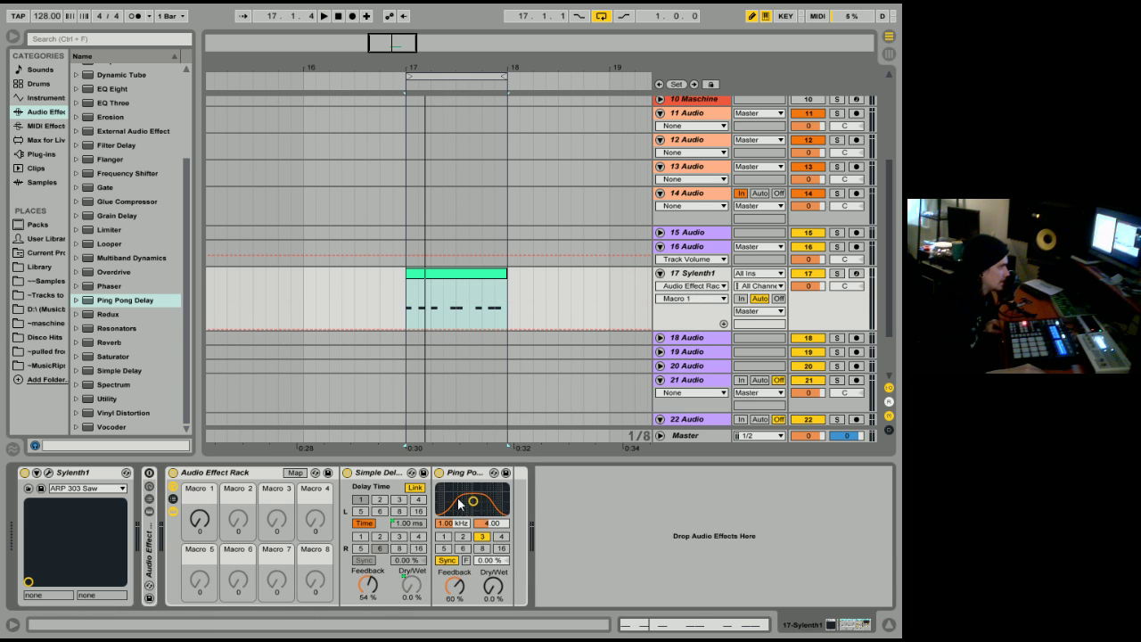
right_click(493, 587)
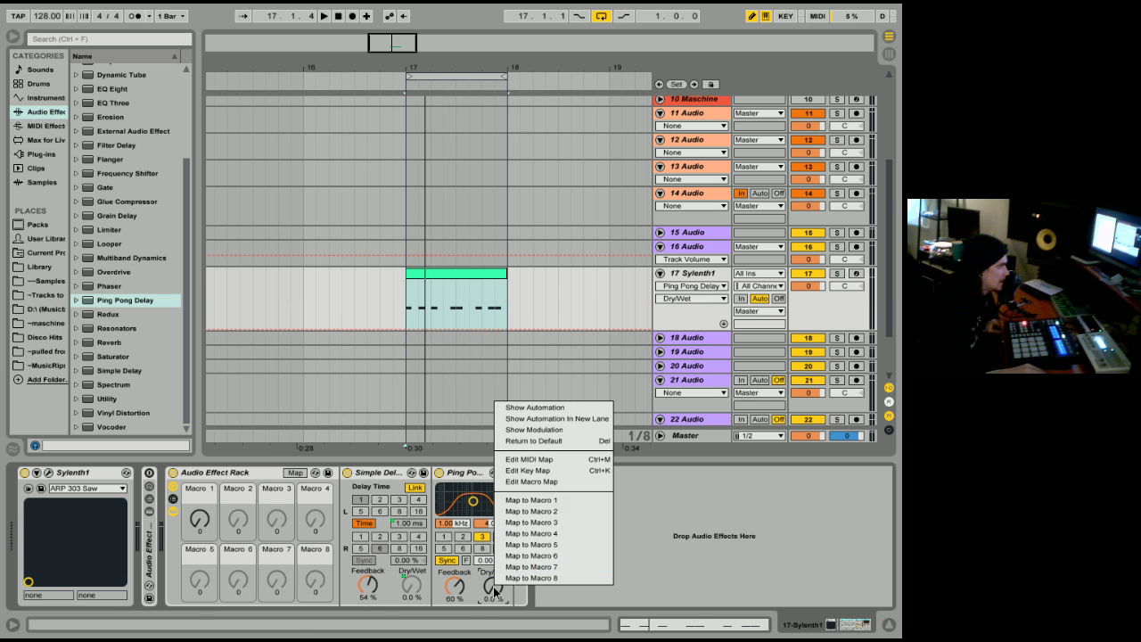
click(555, 502)
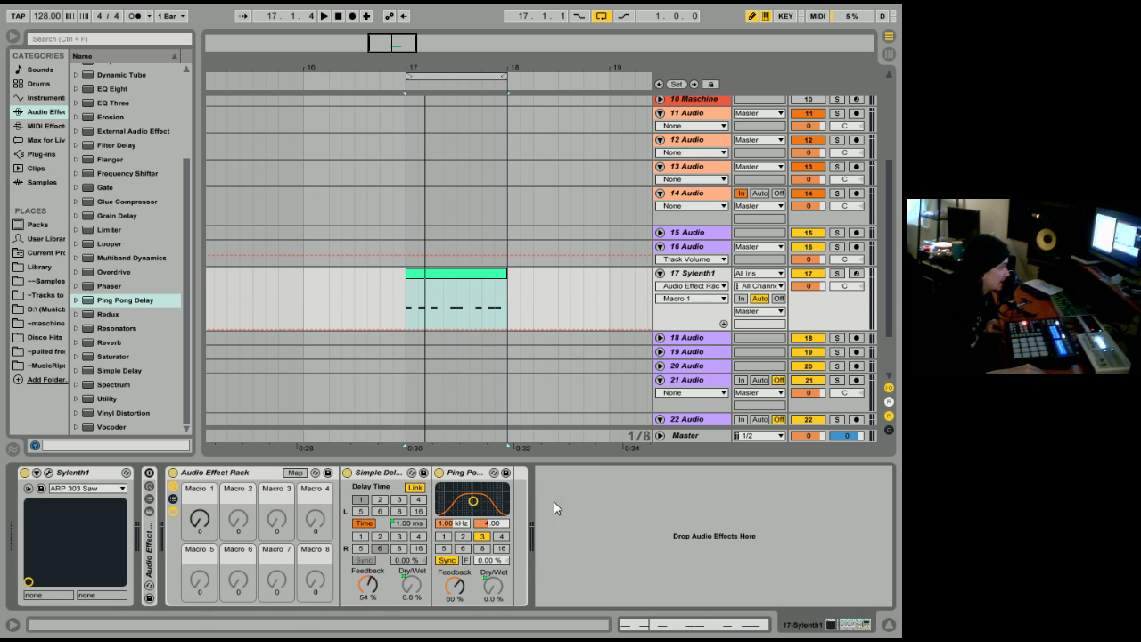
- Audition Macro 1, open the Ping Pong filter to 10.5 kHz, raise Simple Delay feedback, and add Reverb
click(199, 520)
key(space)
drag(199, 520, 200, 500)
drag(493, 500, 500, 487)
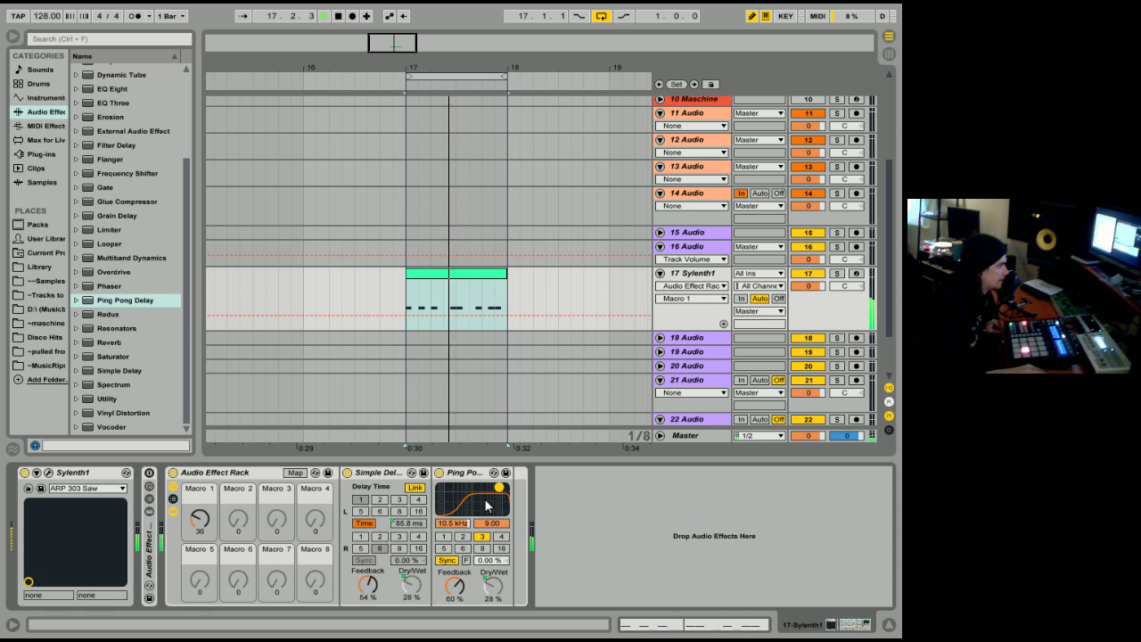
drag(367, 585, 368, 576)
mouse_move(198, 524)
mouse_down()
mouse_move(198, 514)
mouse_move(198, 535)
mouse_up()
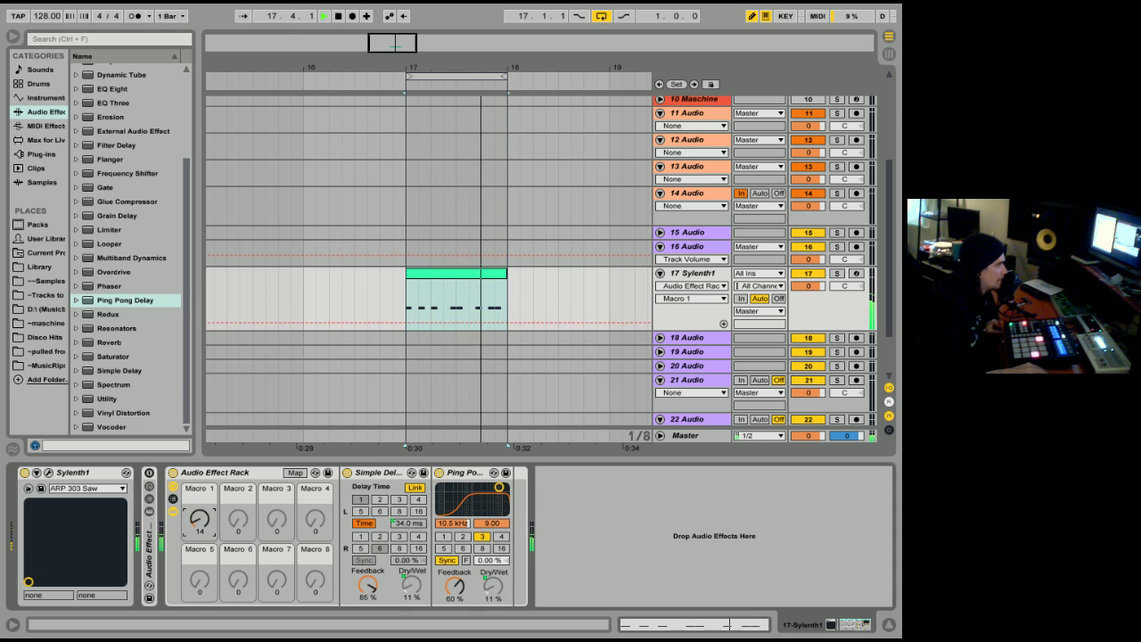
key(space)
drag(109, 343, 576, 536)
- Expand the nested effect rack and fold its Simple Delay and Ping Pong Delay devices
click(870, 586)
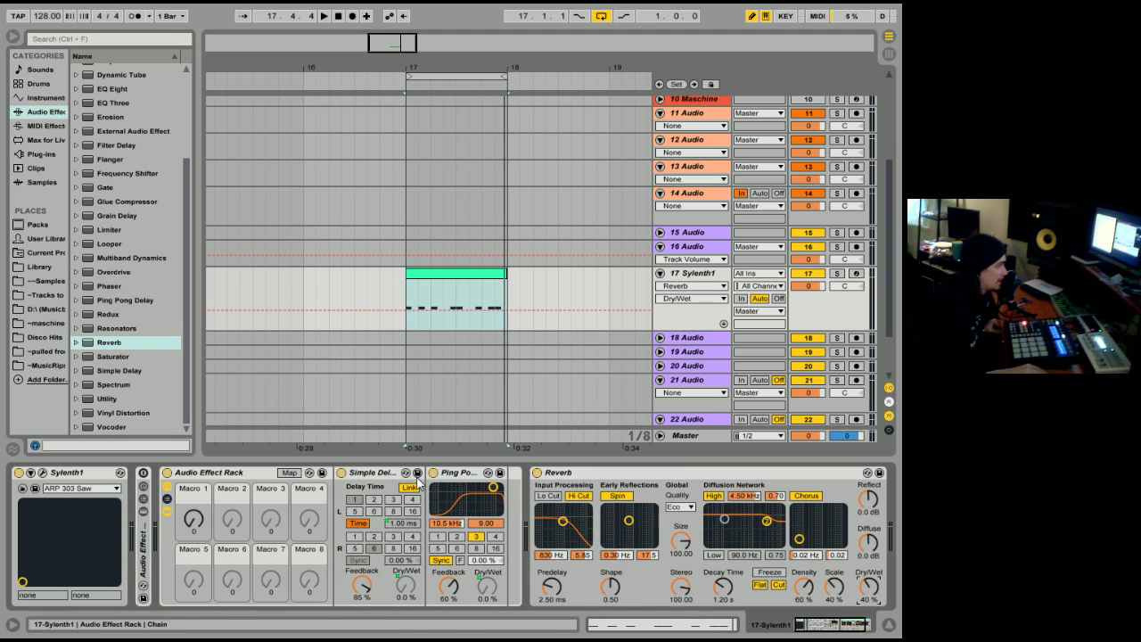
double_click(145, 526)
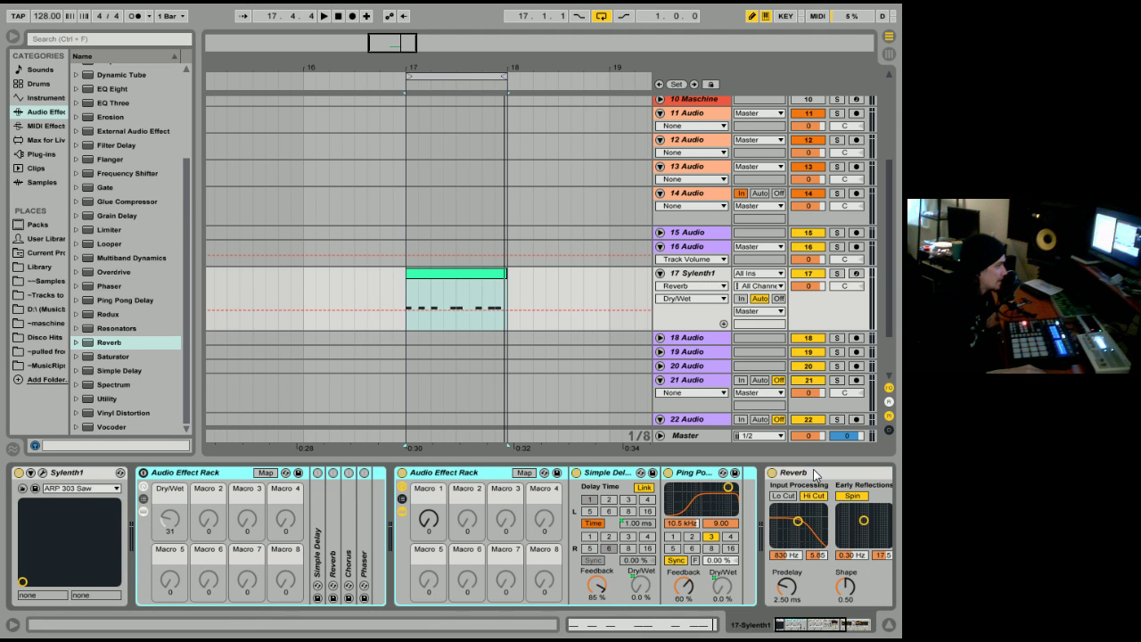
double_click(587, 478)
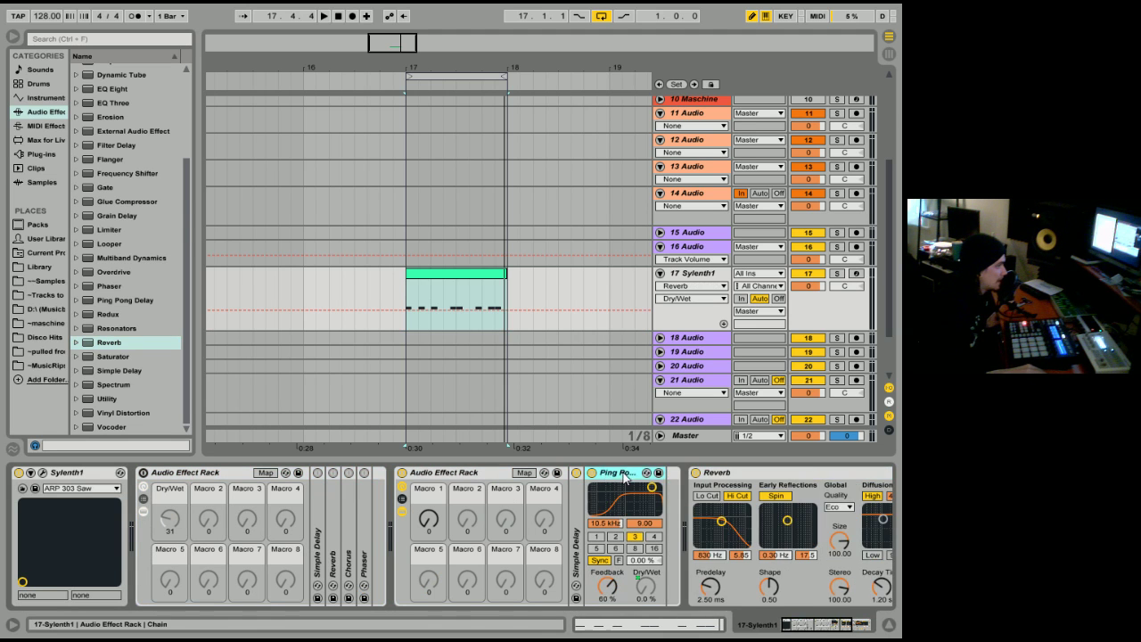
double_click(624, 478)
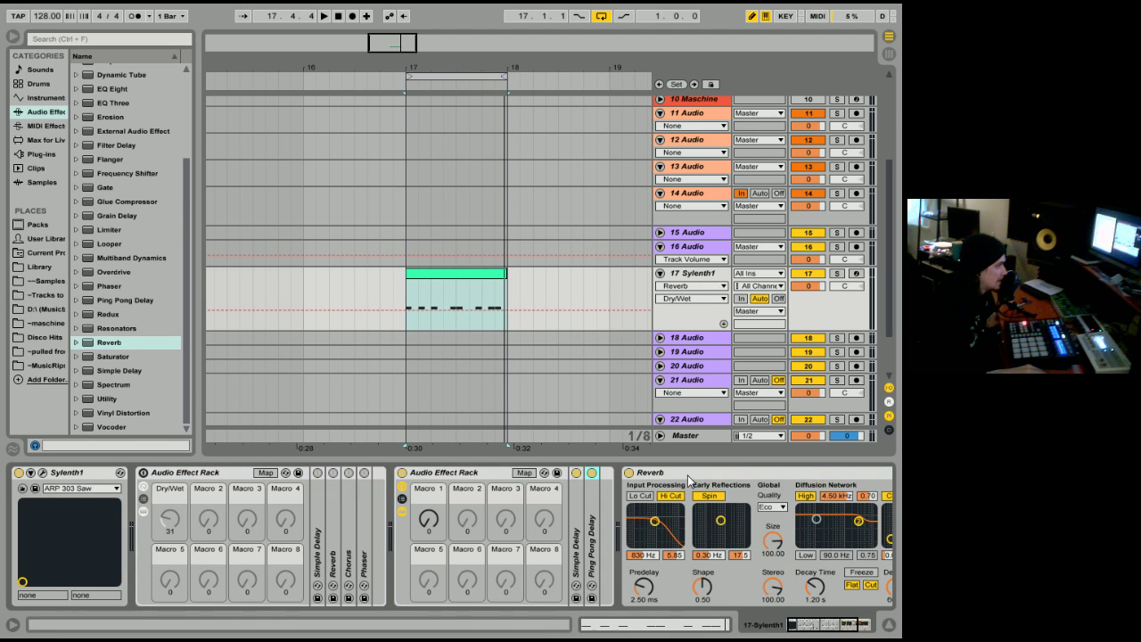
- Group the Audio Effect Rack into a new outer rack and show its macro controls
right_click(222, 477)
click(266, 538)
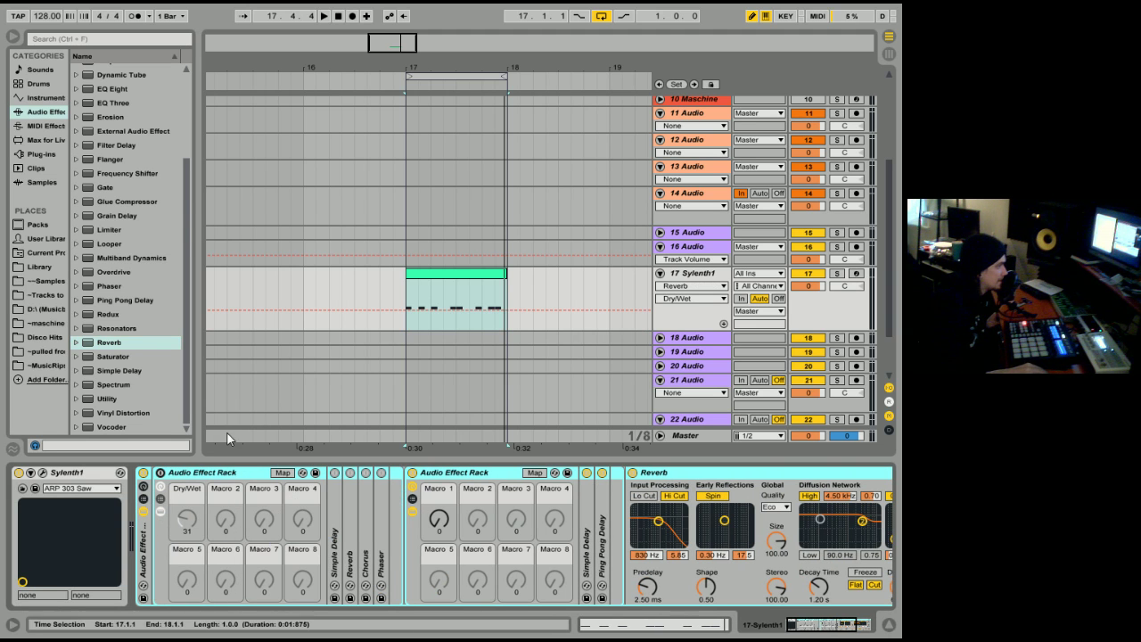
click(160, 472)
click(161, 473)
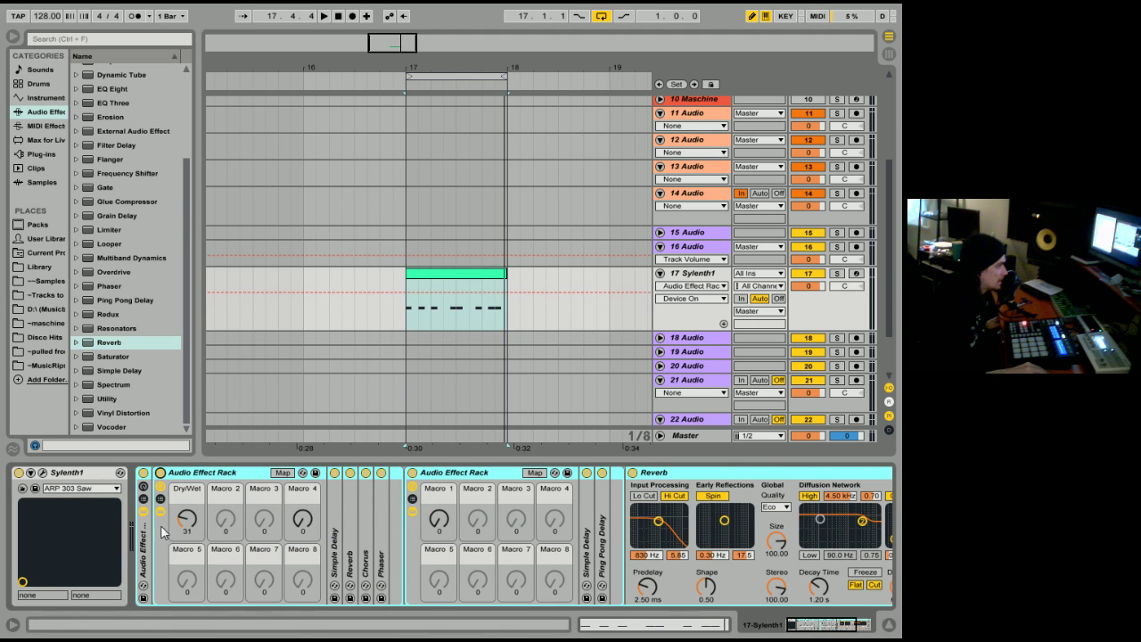
click(144, 487)
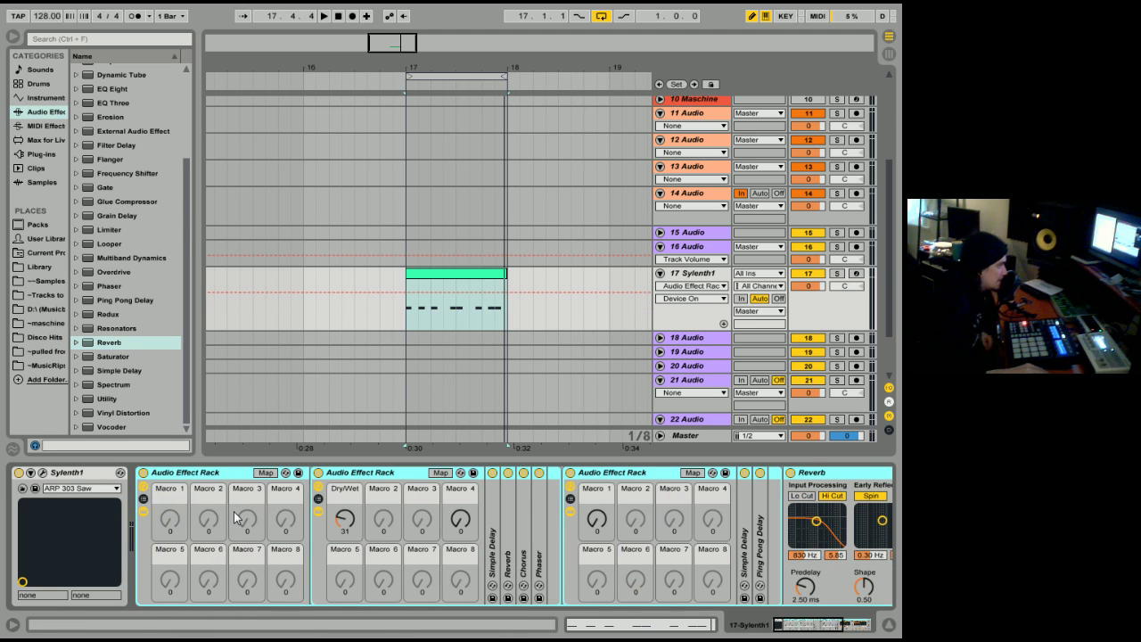
- Map the inner racks' Dry/Wet and macros plus the Reverb Dry/Wet to outer Macro 1
right_click(343, 526)
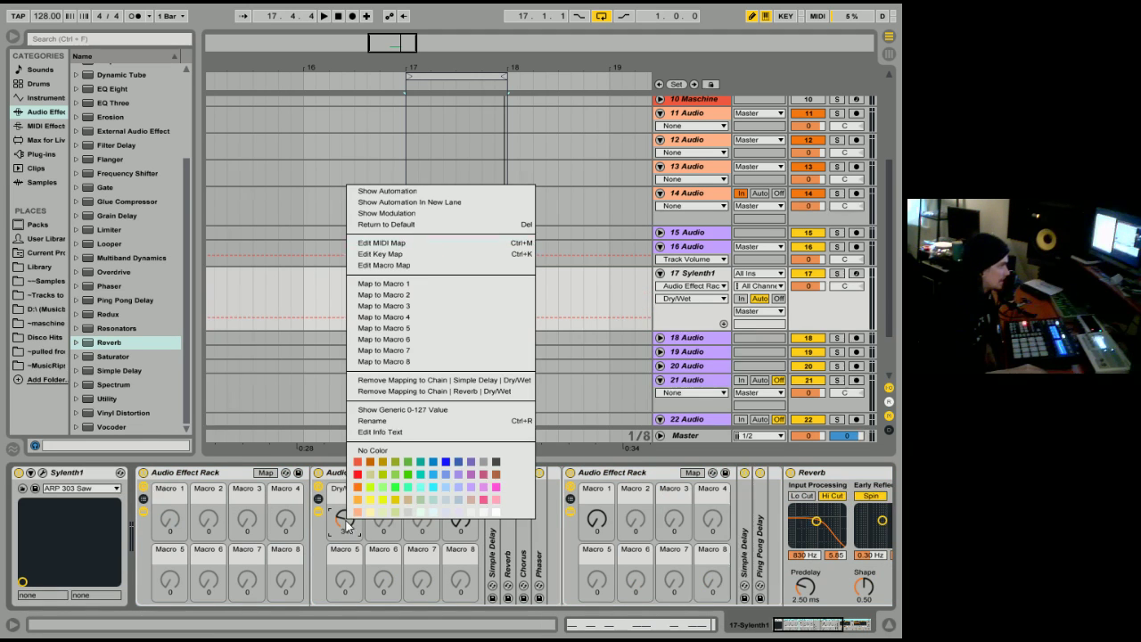
click(425, 280)
right_click(461, 518)
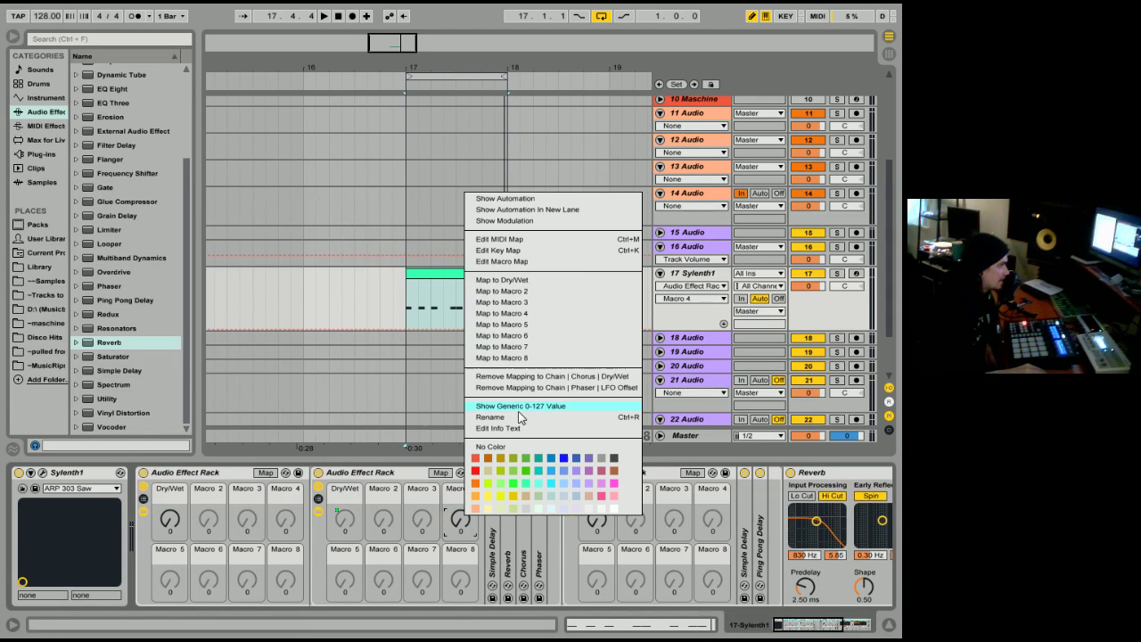
click(564, 291)
right_click(603, 524)
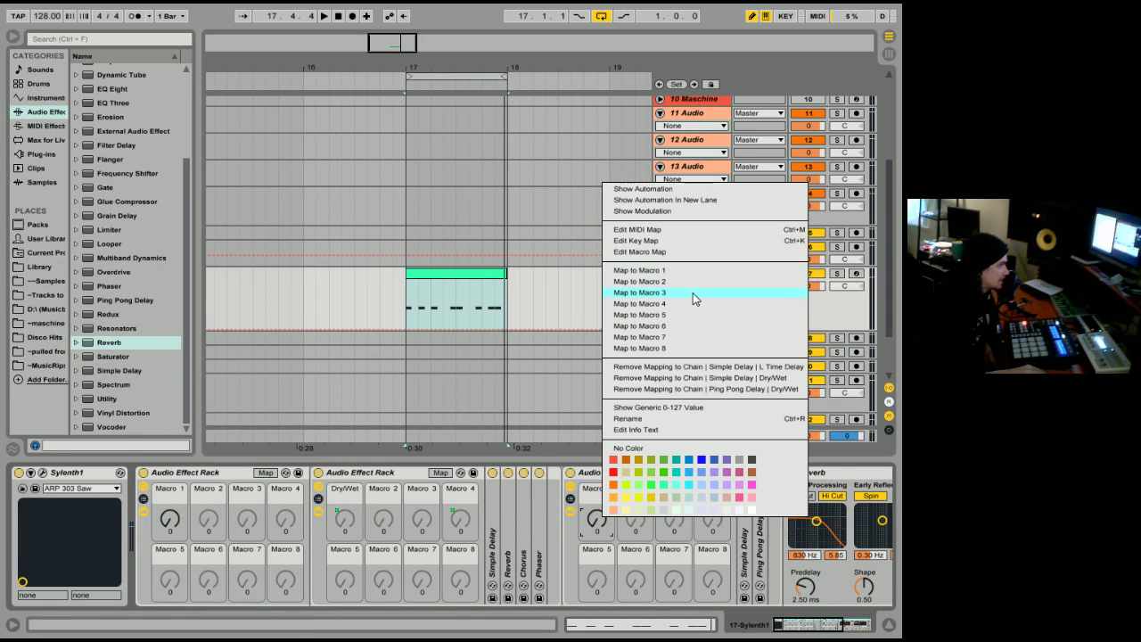
click(694, 279)
drag(825, 624, 731, 633)
right_click(777, 590)
click(811, 507)
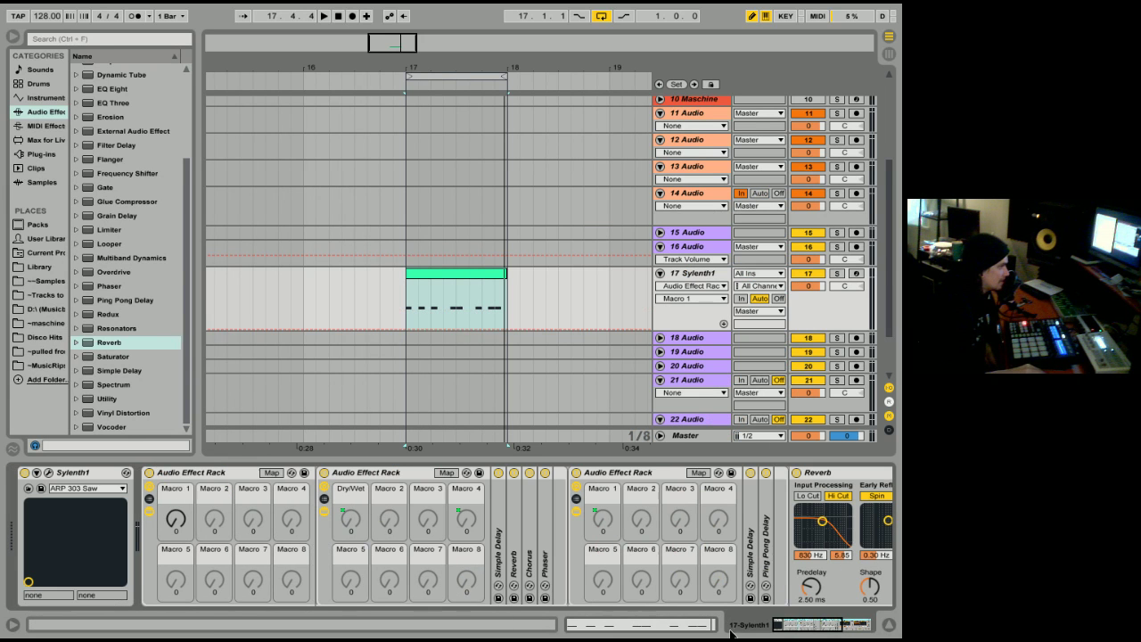
- Fold the second effect rack and the Reverb, then start the loop playing
click(400, 473)
double_click(393, 473)
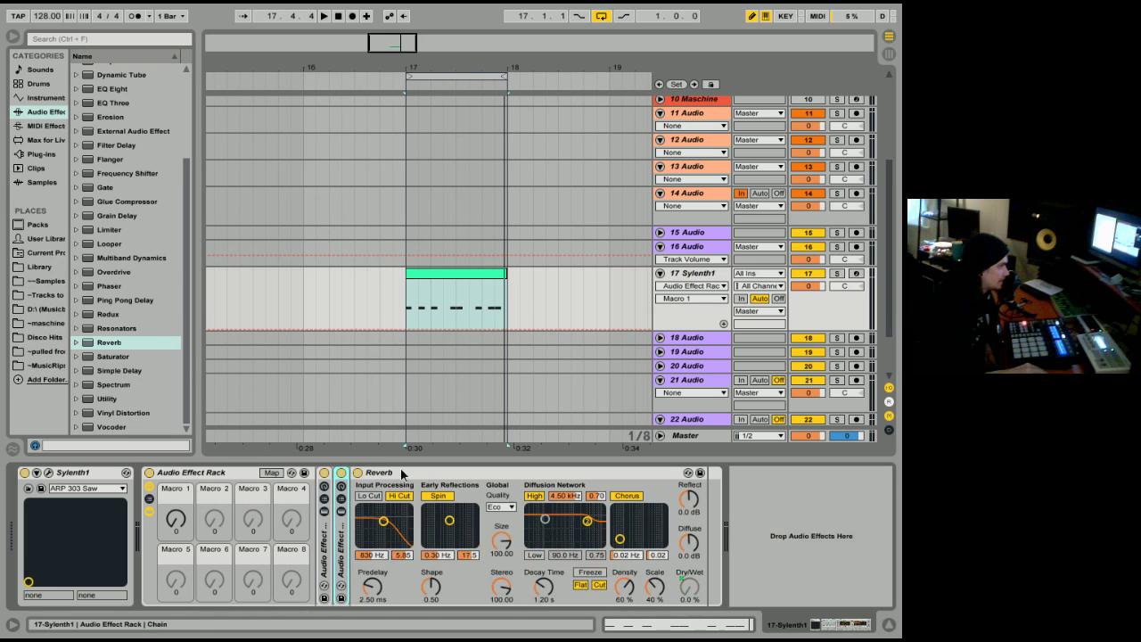
double_click(400, 472)
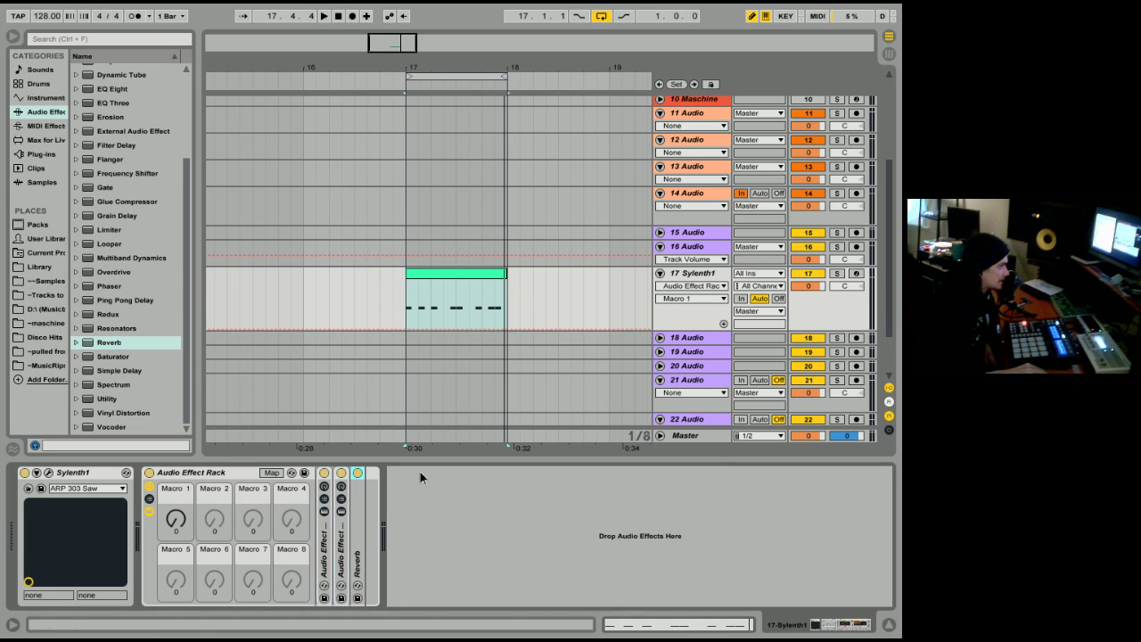
click(176, 521)
key(space)
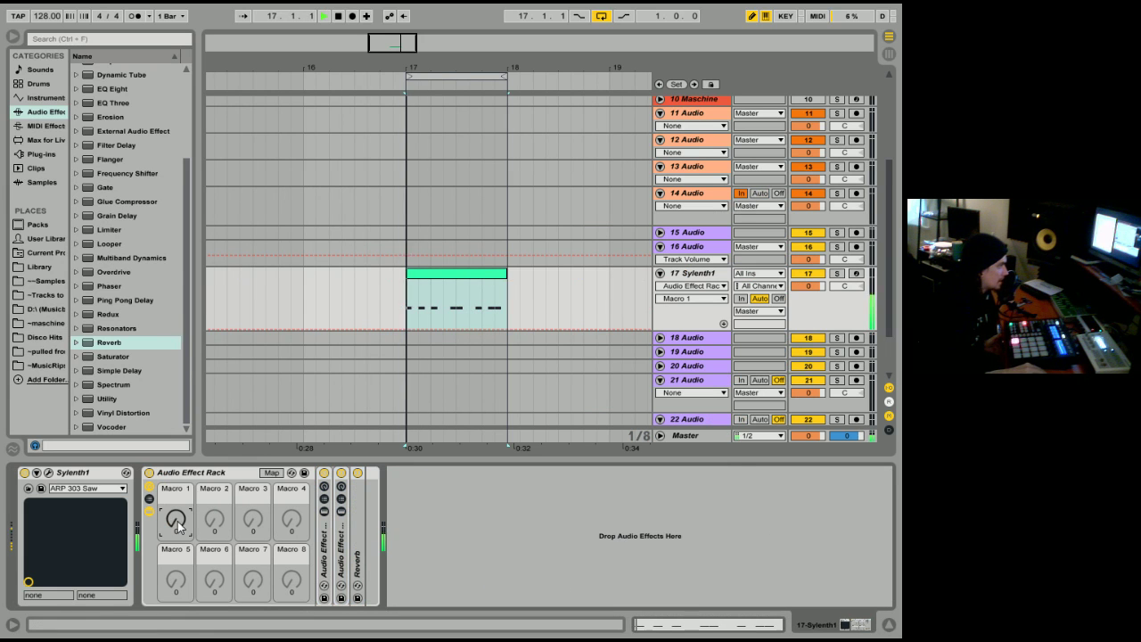
- Sweep outer Macro 1 up to 68 while playing, stop playback, and turn off Draw Mode
drag(177, 526, 177, 502)
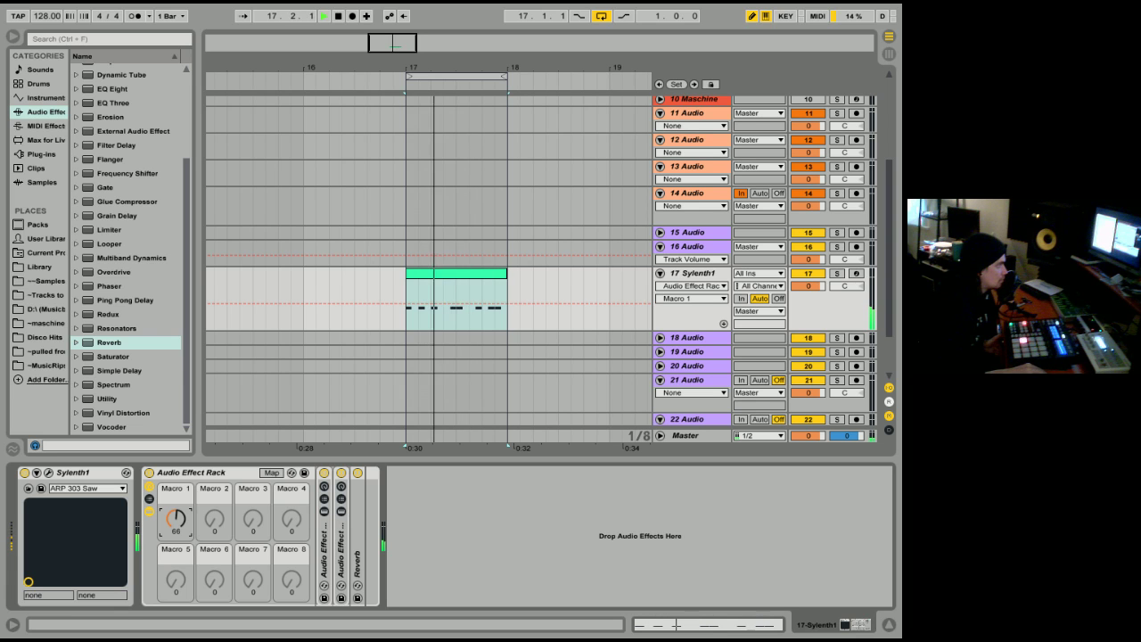
key(space)
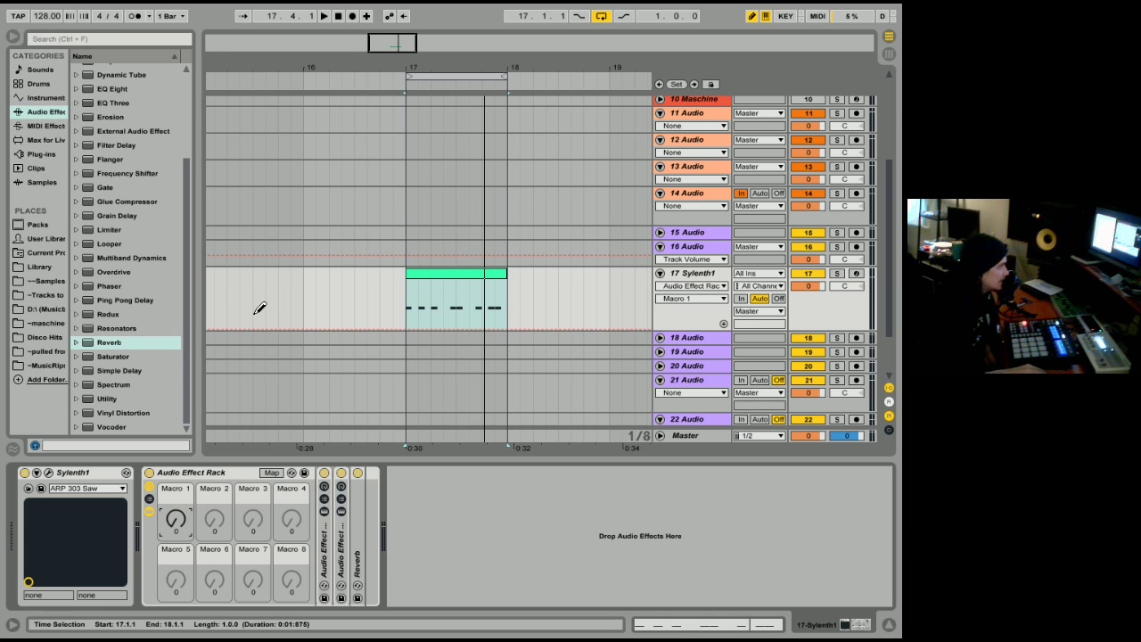
click(750, 22)
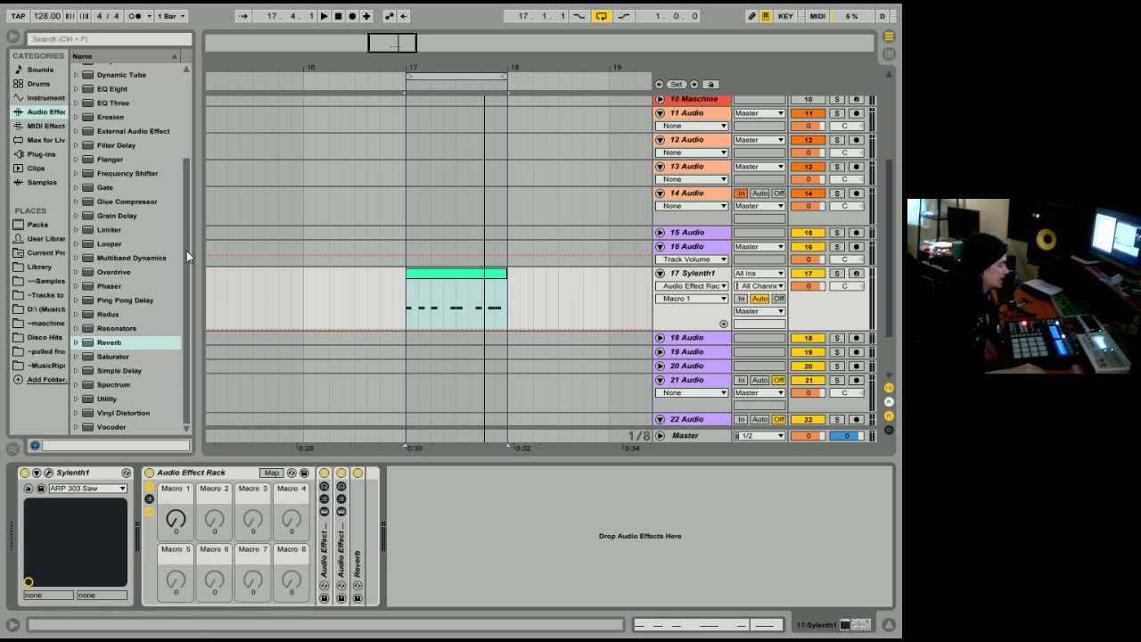
mouse_move(186, 250)
mouse_down()
mouse_move(190, 209)
mouse_move(186, 251)
mouse_up()
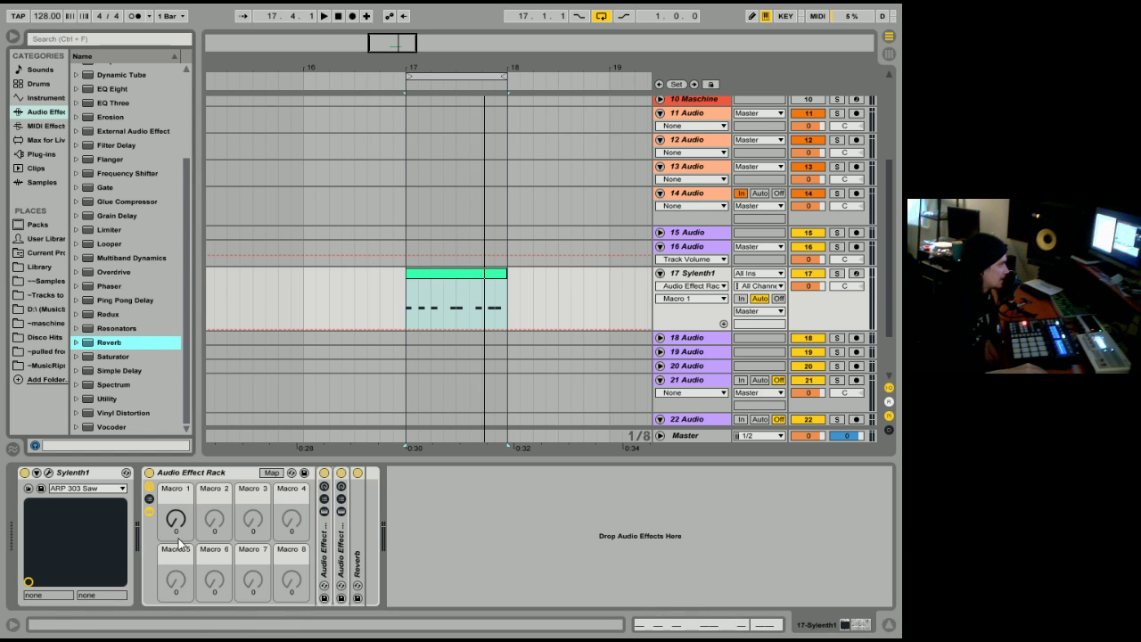
- Fold the Audio Effect Rack and add EQ Eight, Compressor, Chorus and Limiter after it
click(195, 478)
double_click(195, 478)
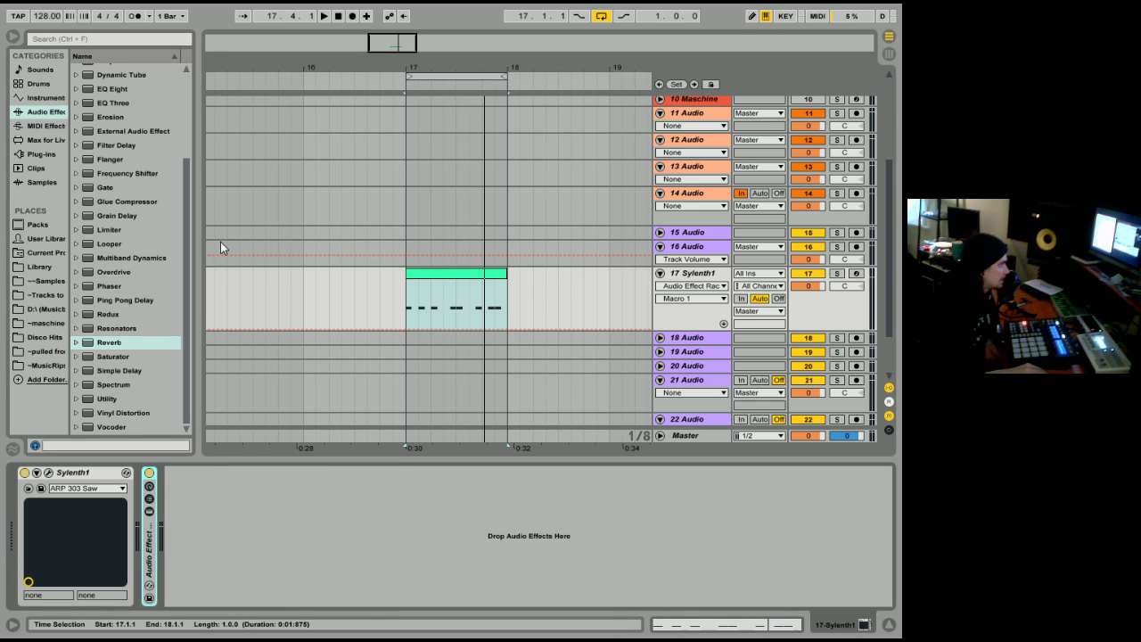
drag(187, 270, 194, 184)
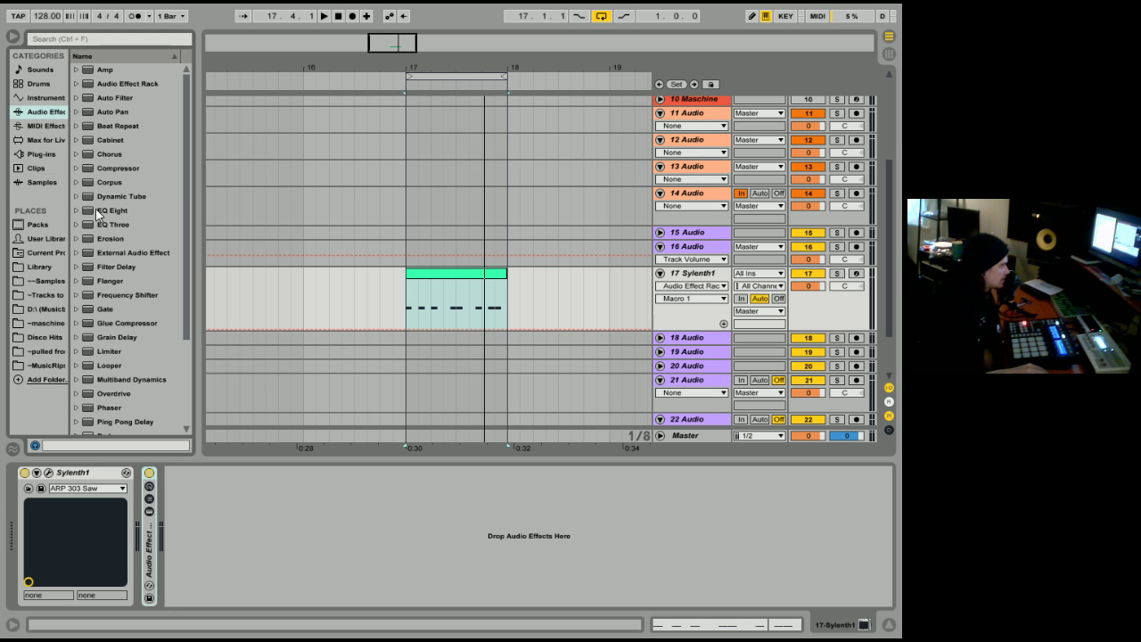
drag(115, 211, 339, 473)
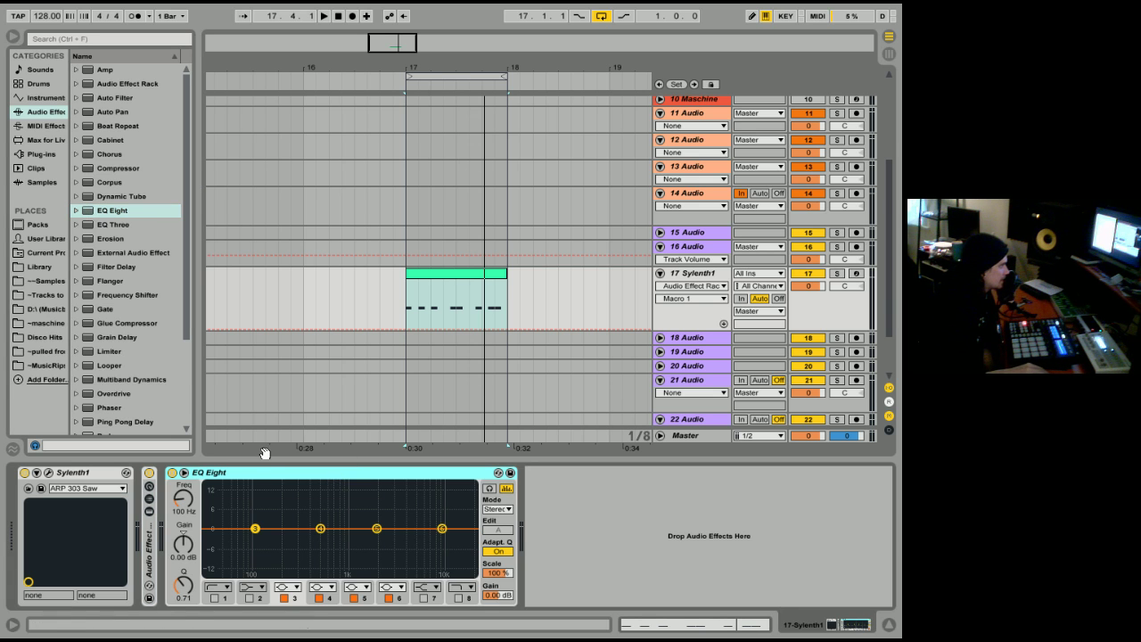
drag(134, 169, 588, 501)
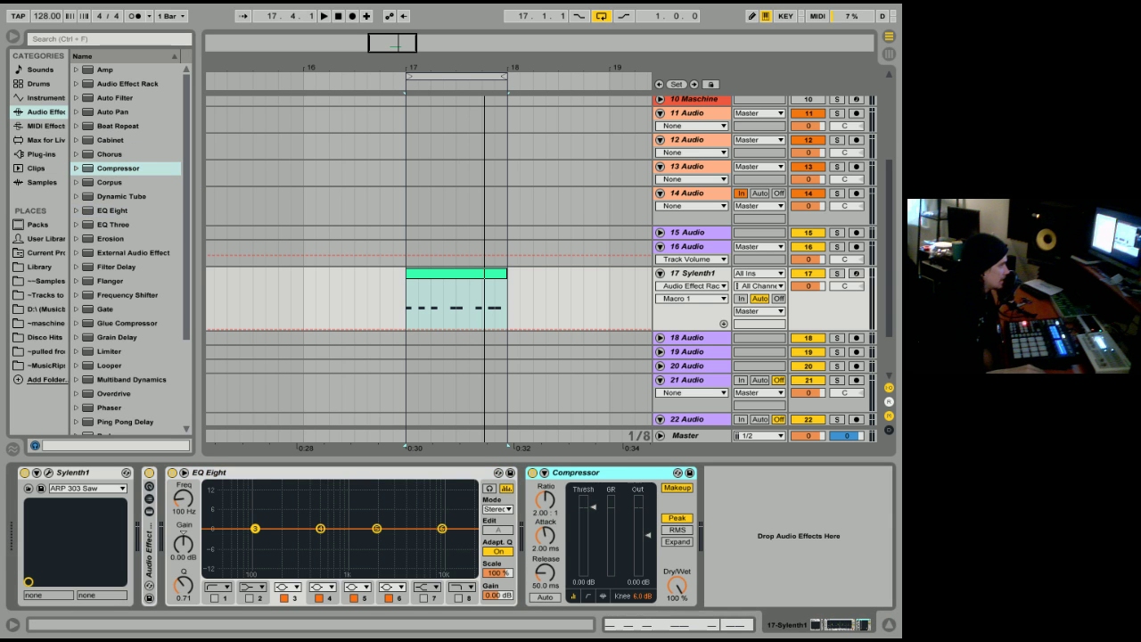
click(109, 141)
drag(124, 155, 799, 533)
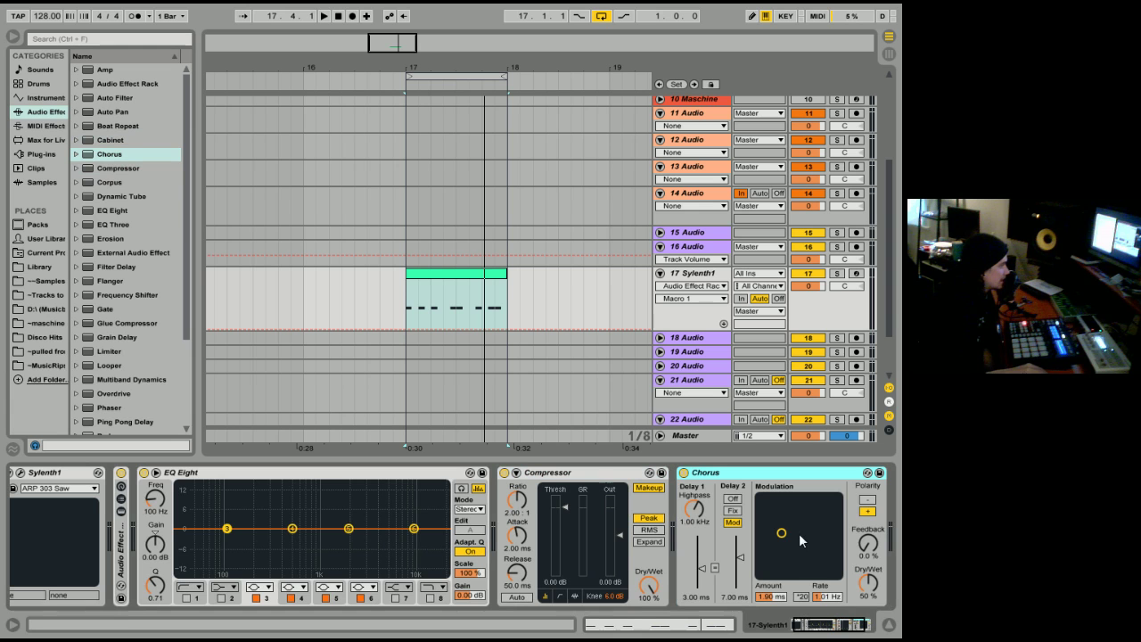
drag(124, 351, 832, 516)
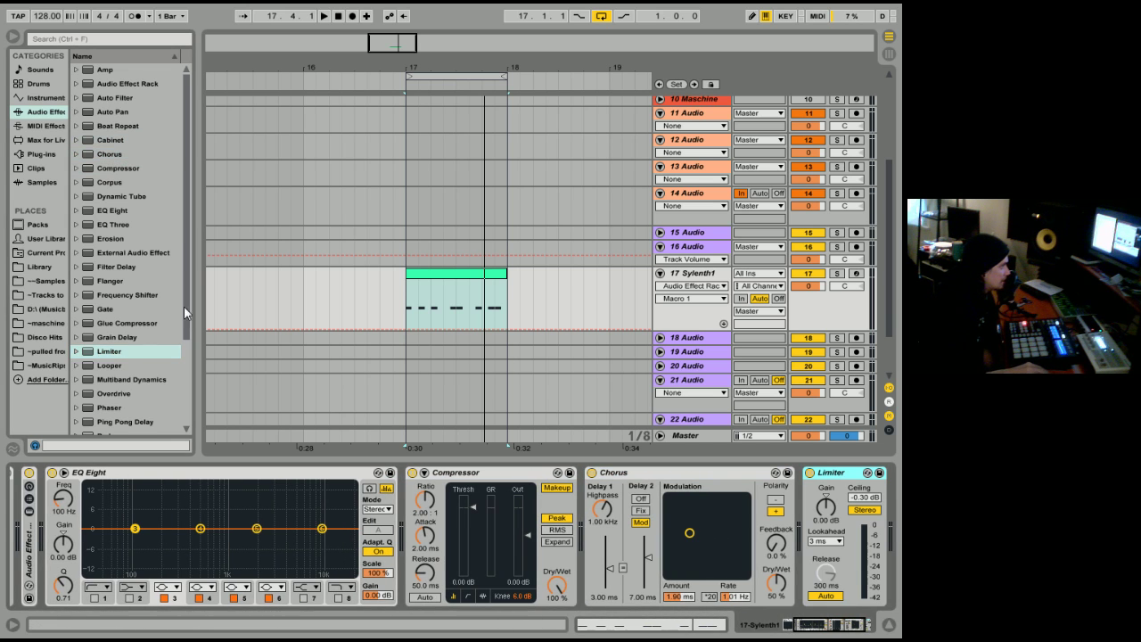
- Try Glue Compressor, insert Multiband Dynamics, Reverb and Saturator, and bring EQ Eight into view
drag(125, 323, 830, 546)
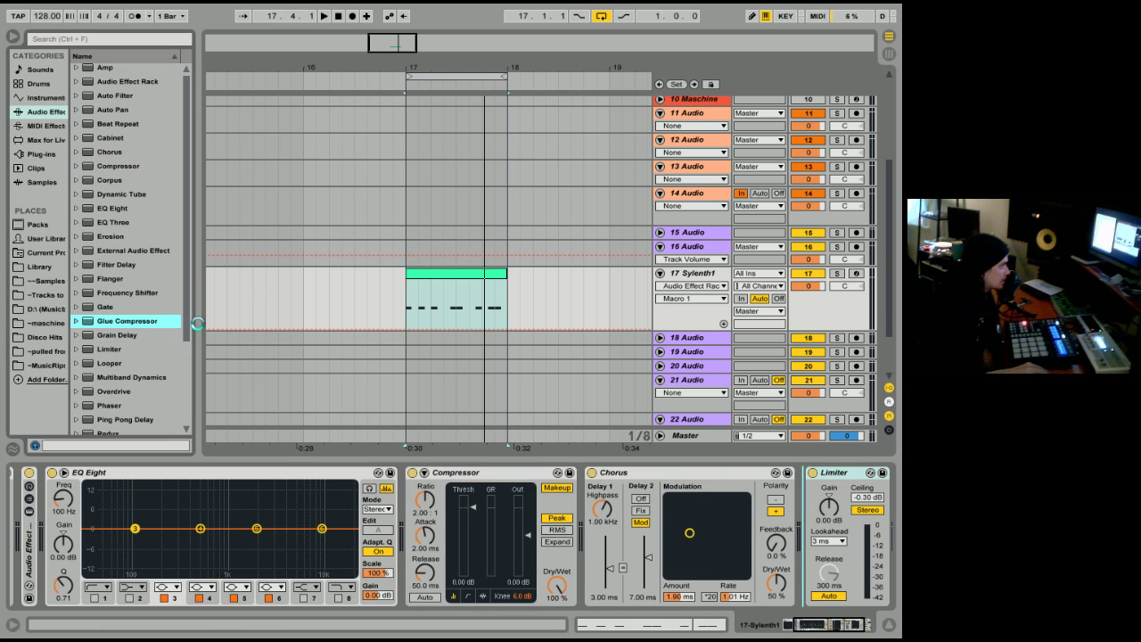
drag(145, 375, 539, 509)
drag(187, 301, 177, 392)
double_click(116, 345)
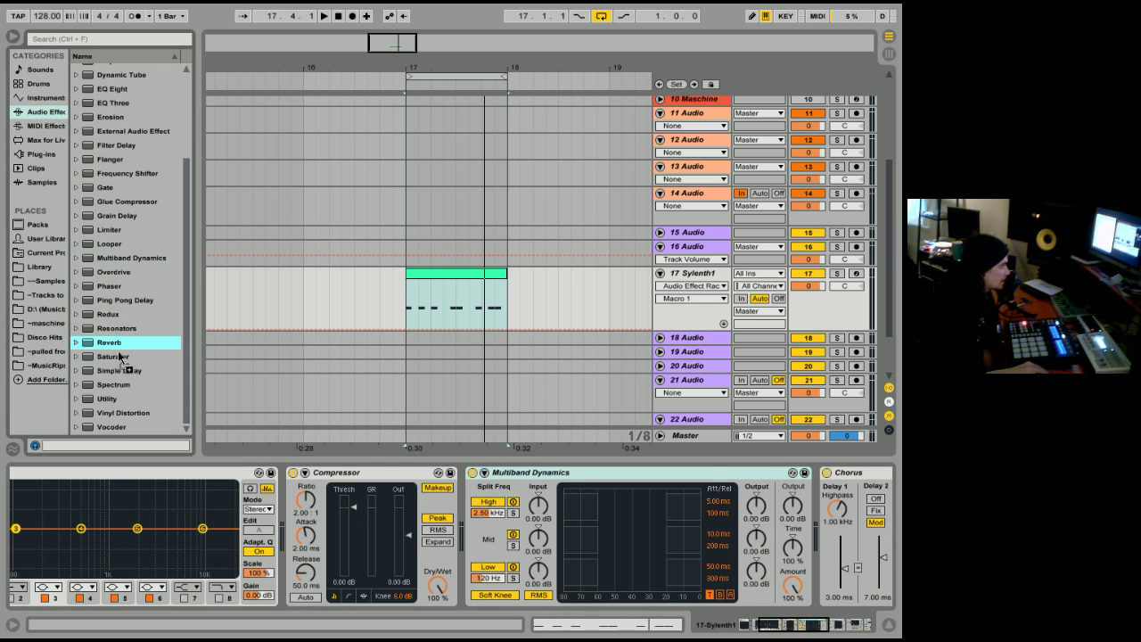
double_click(119, 357)
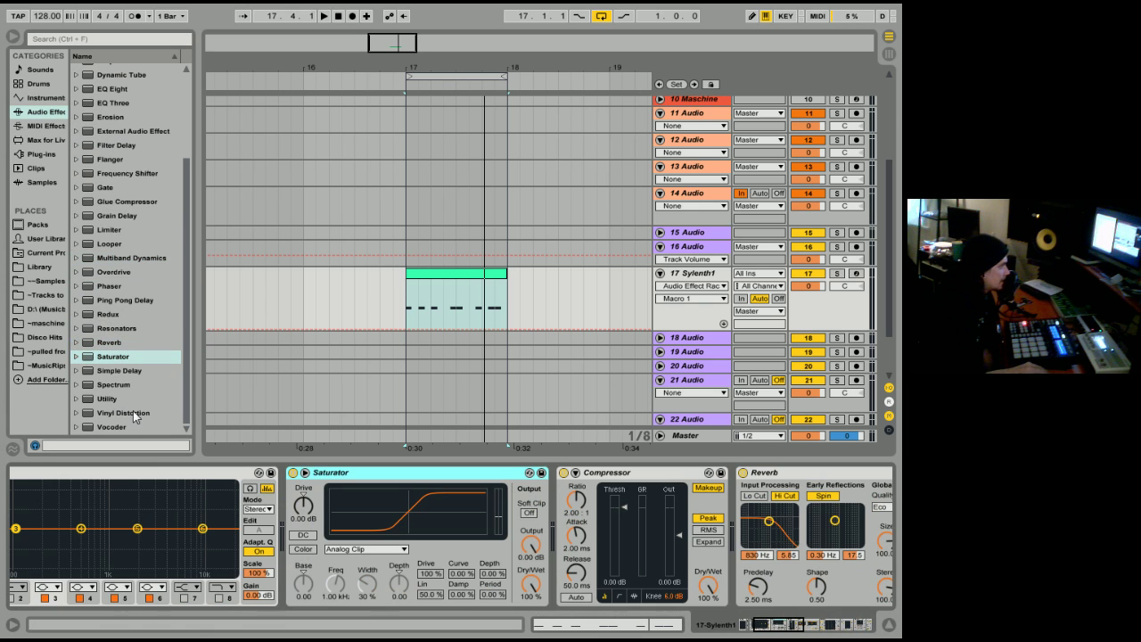
click(740, 629)
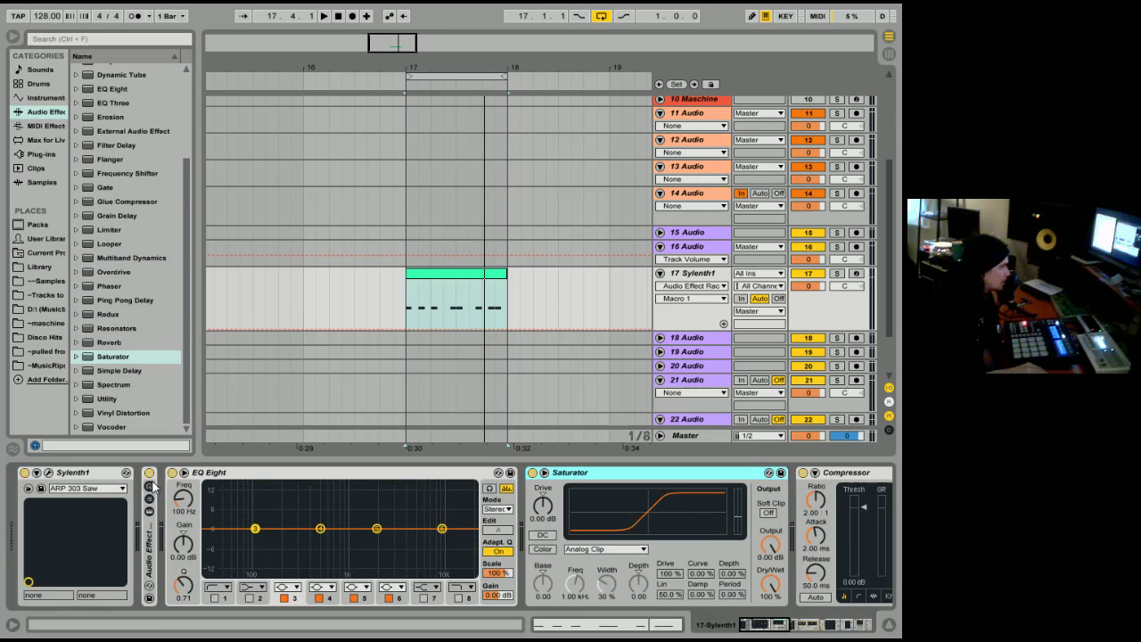
click(227, 473)
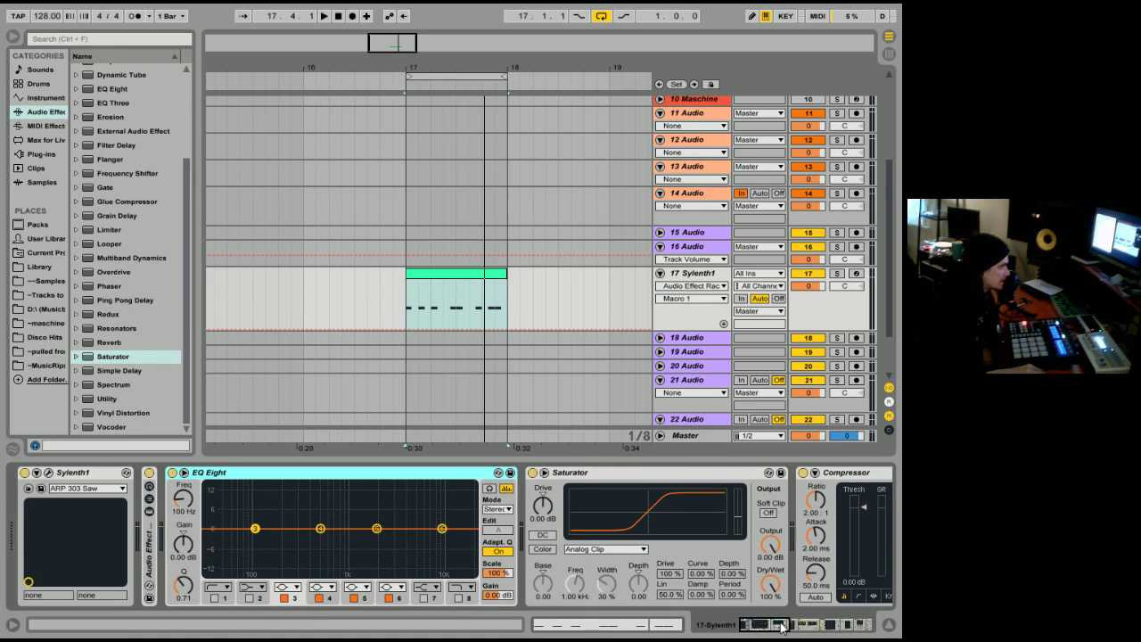
click(851, 633)
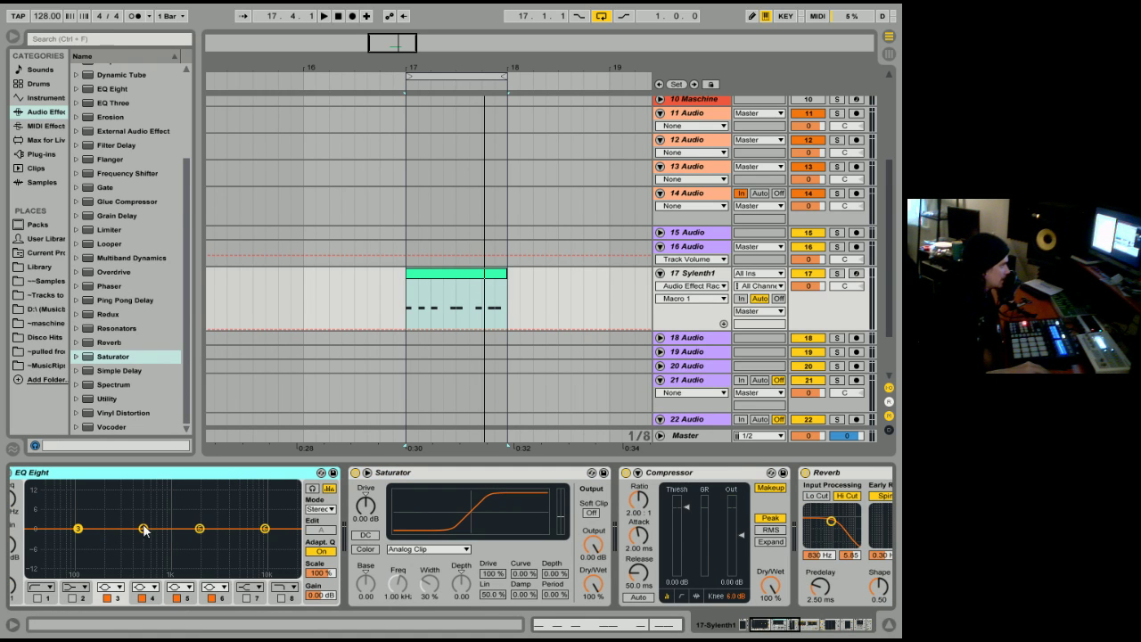
- Low-cut EQ Eight near 100 Hz, shape bands 3 and 6, and raise Saturator drive to 1.71 dB
mouse_move(78, 532)
mouse_down()
mouse_move(78, 554)
mouse_move(133, 545)
mouse_move(86, 540)
mouse_move(95, 536)
mouse_up()
click(36, 597)
drag(200, 528, 177, 520)
drag(265, 531, 243, 523)
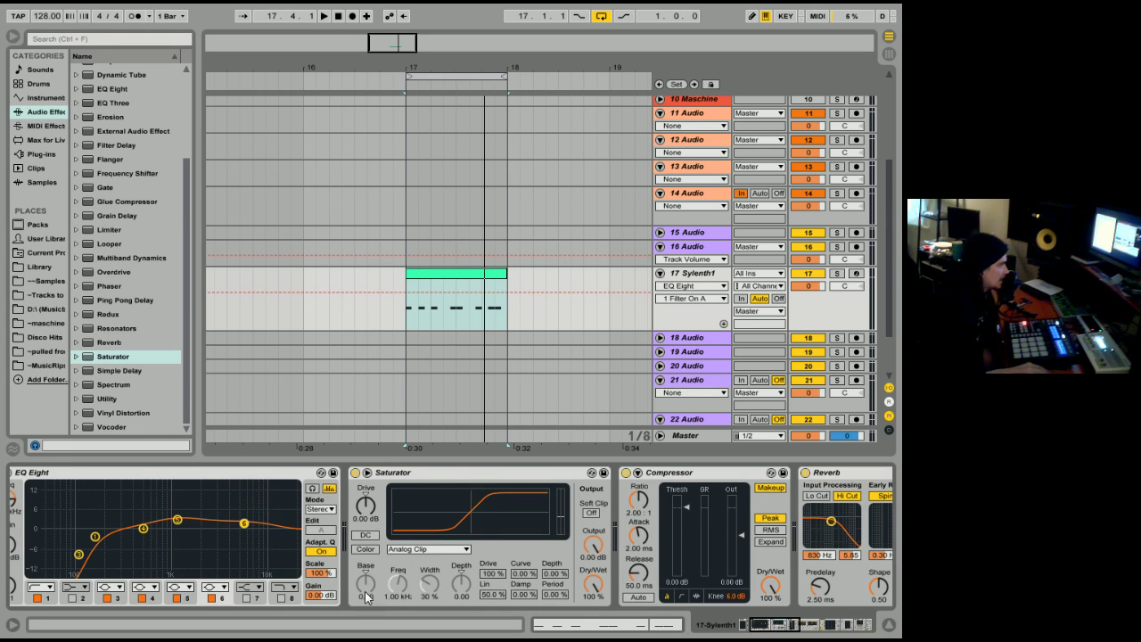
click(368, 513)
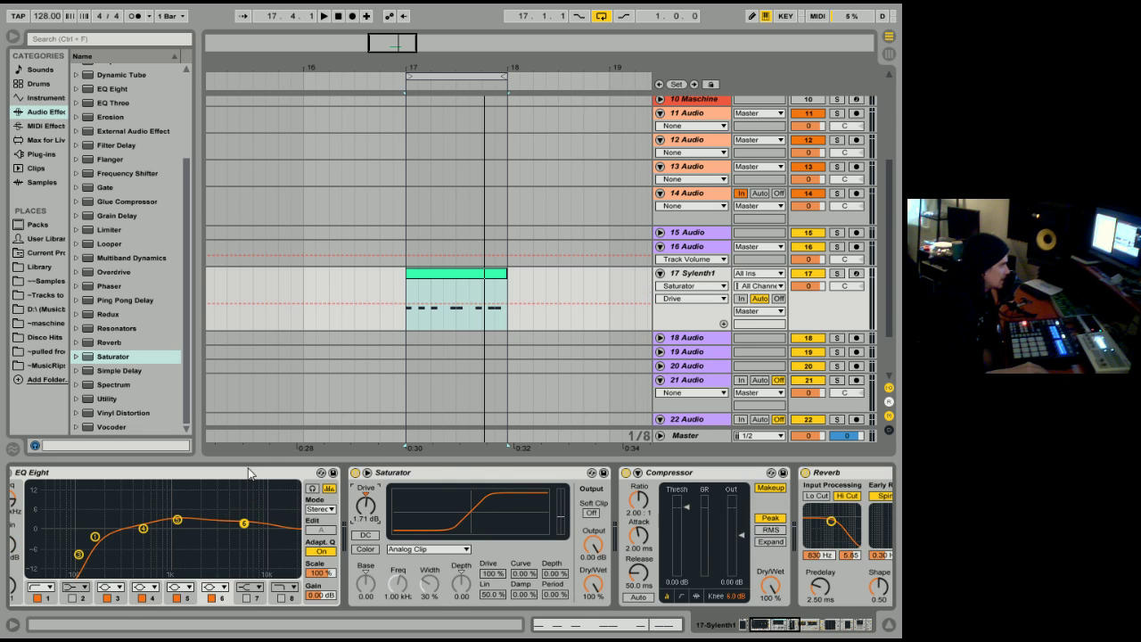
- Fold the Saturator and lower the Reverb dry/wet mix to 40%
scroll(223, 477, right, 3)
double_click(215, 473)
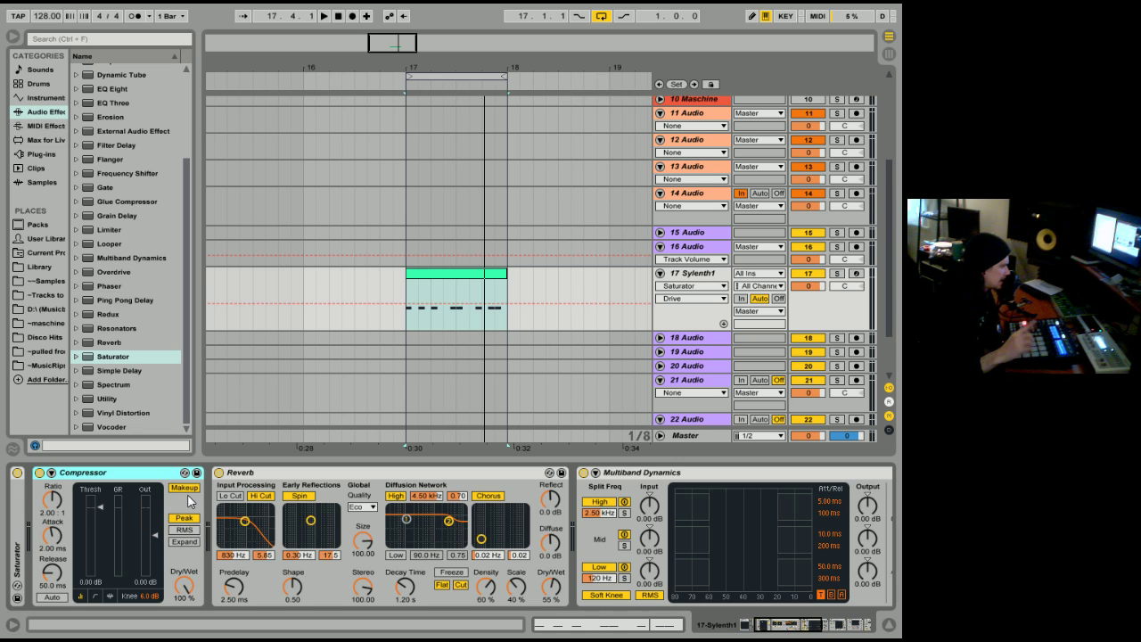
click(303, 482)
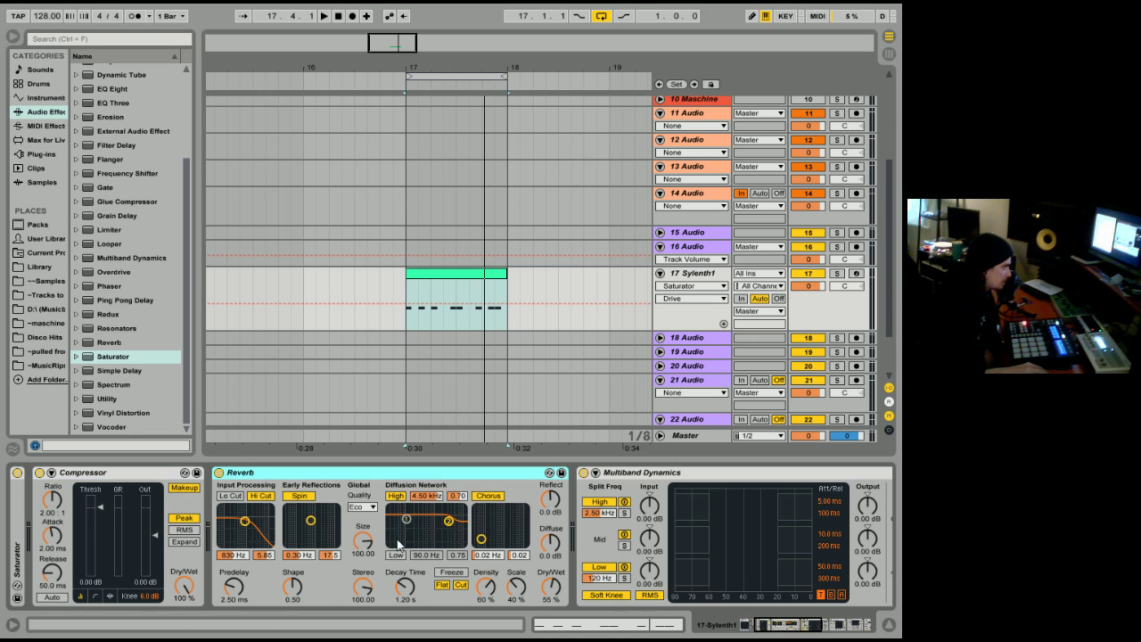
drag(551, 584, 551, 596)
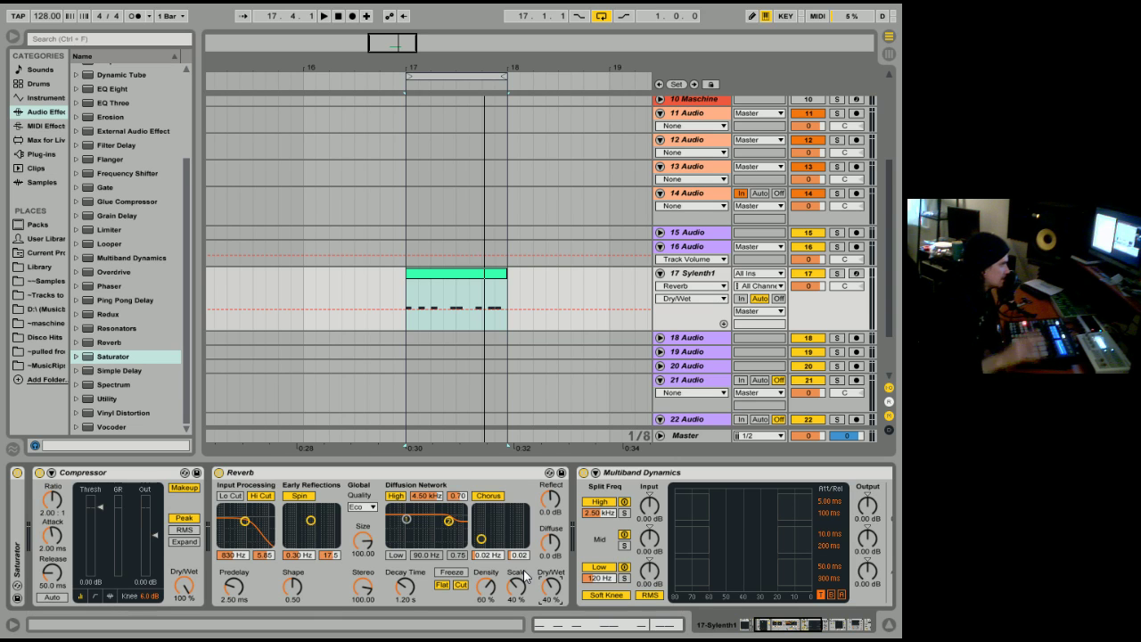
- Reduce the Chorus dry/wet mix to 26%, then select audio track 18
scroll(446, 535, down, 3)
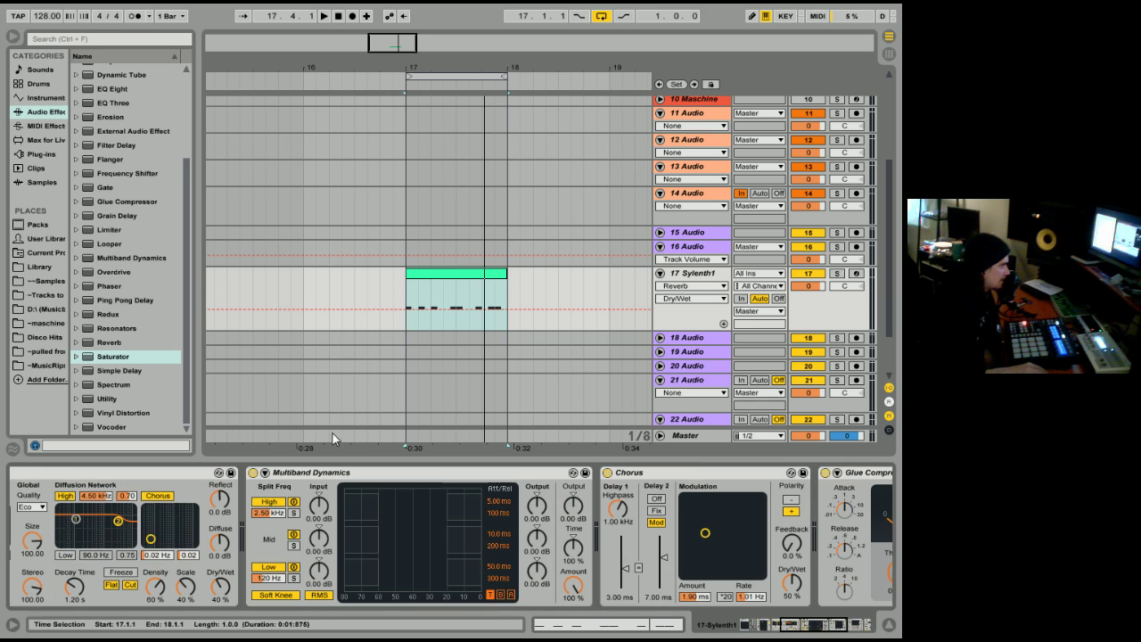
click(312, 475)
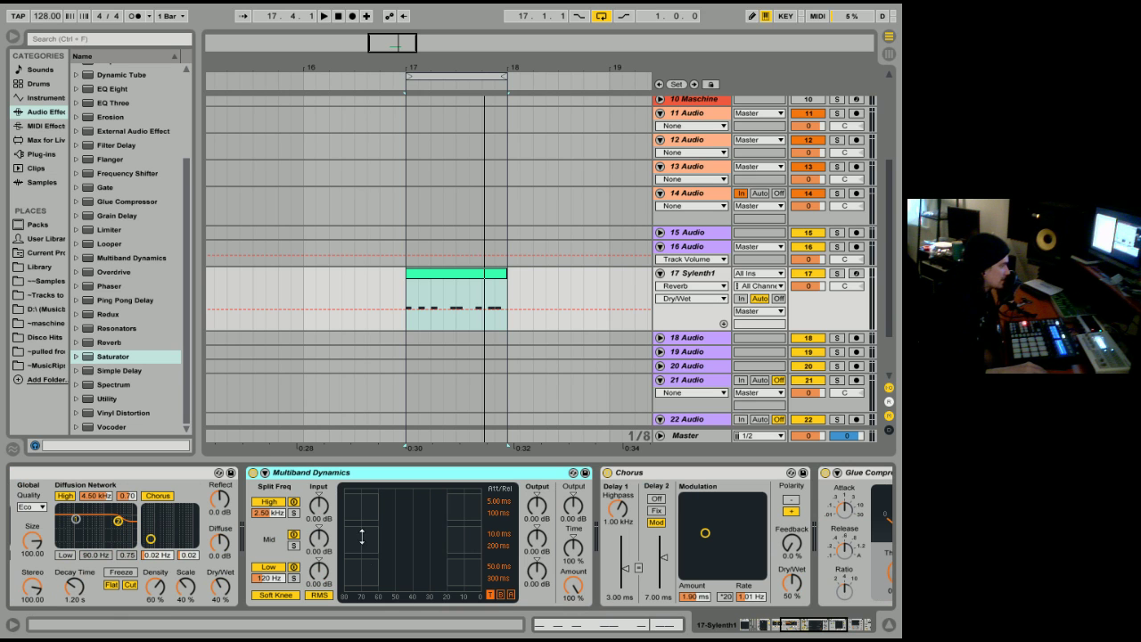
scroll(361, 535, down, 1)
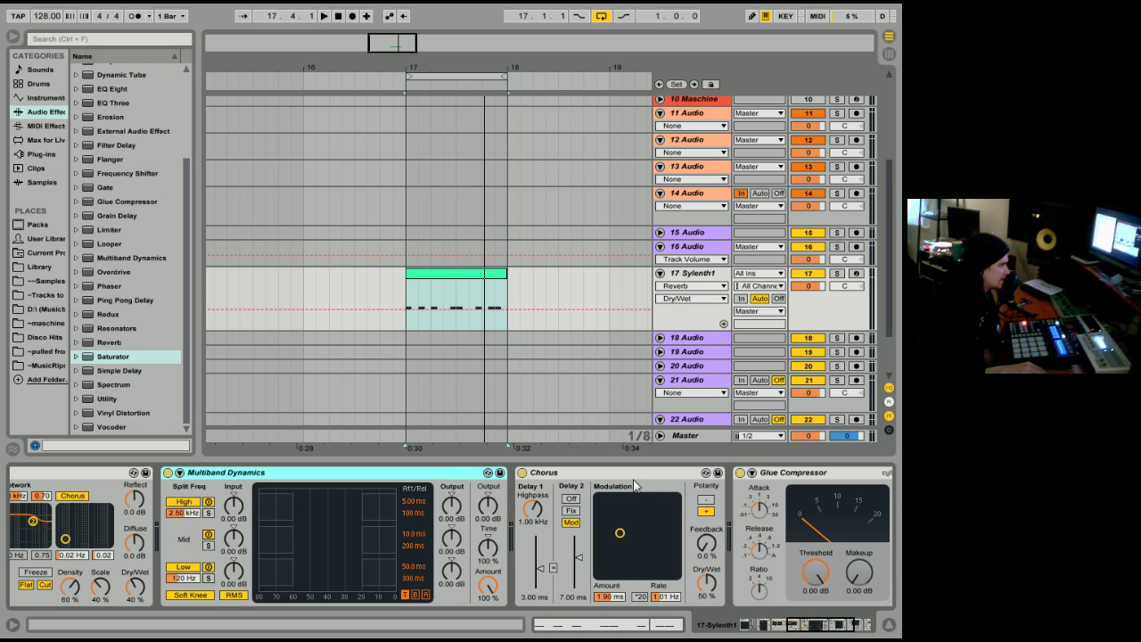
drag(695, 565, 694, 589)
click(818, 629)
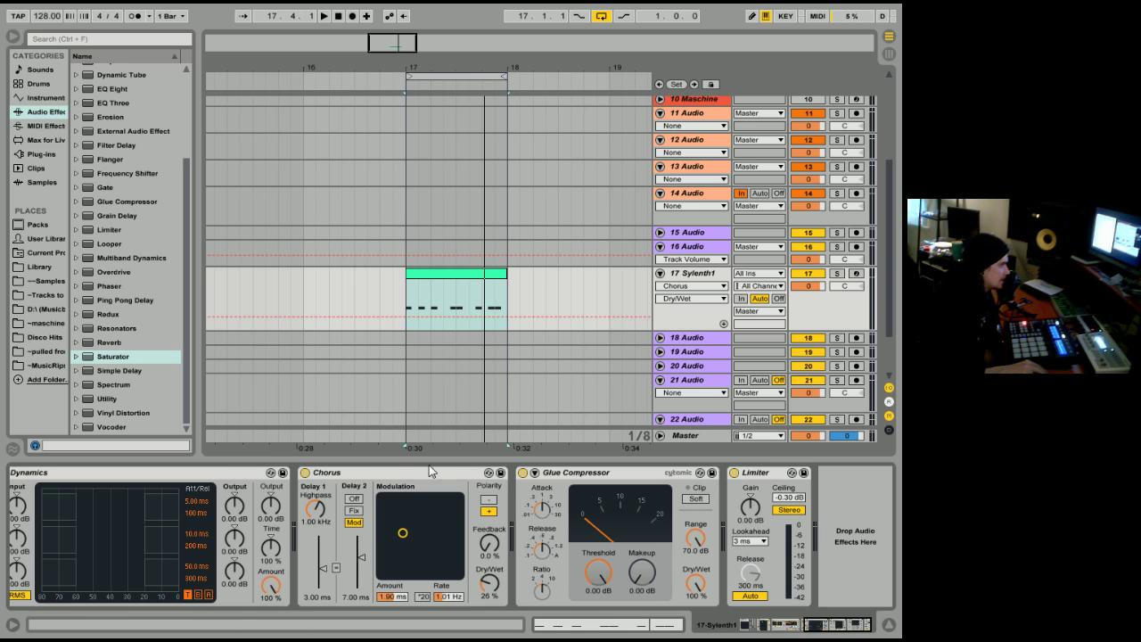
click(704, 340)
- Show audio track 18's device chain and delete its Compressor
click(705, 340)
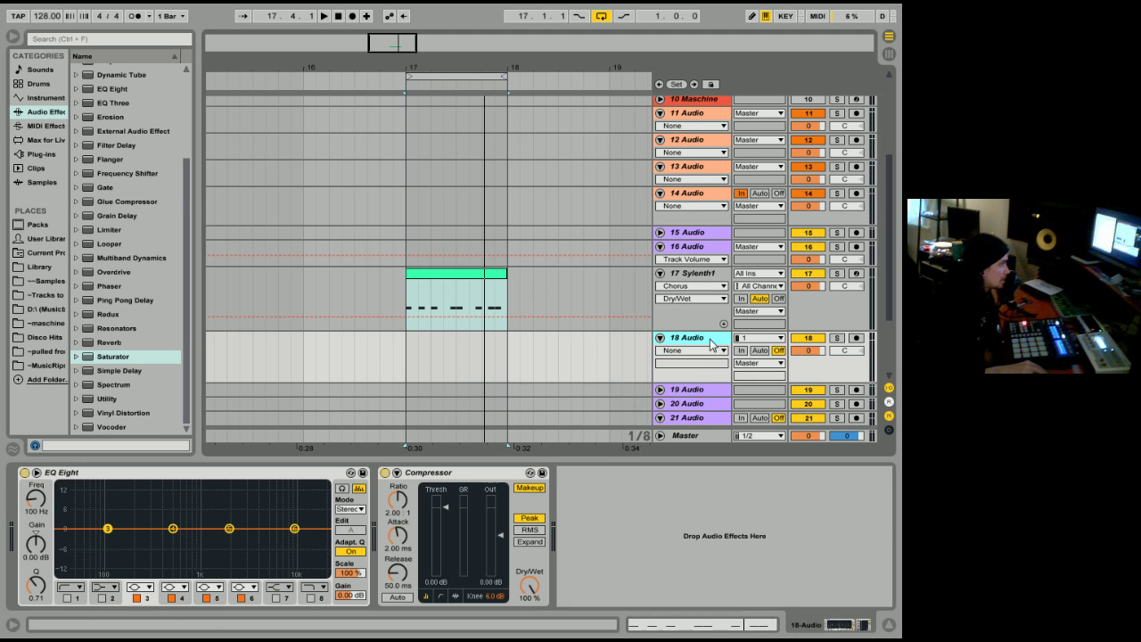
drag(183, 194, 192, 88)
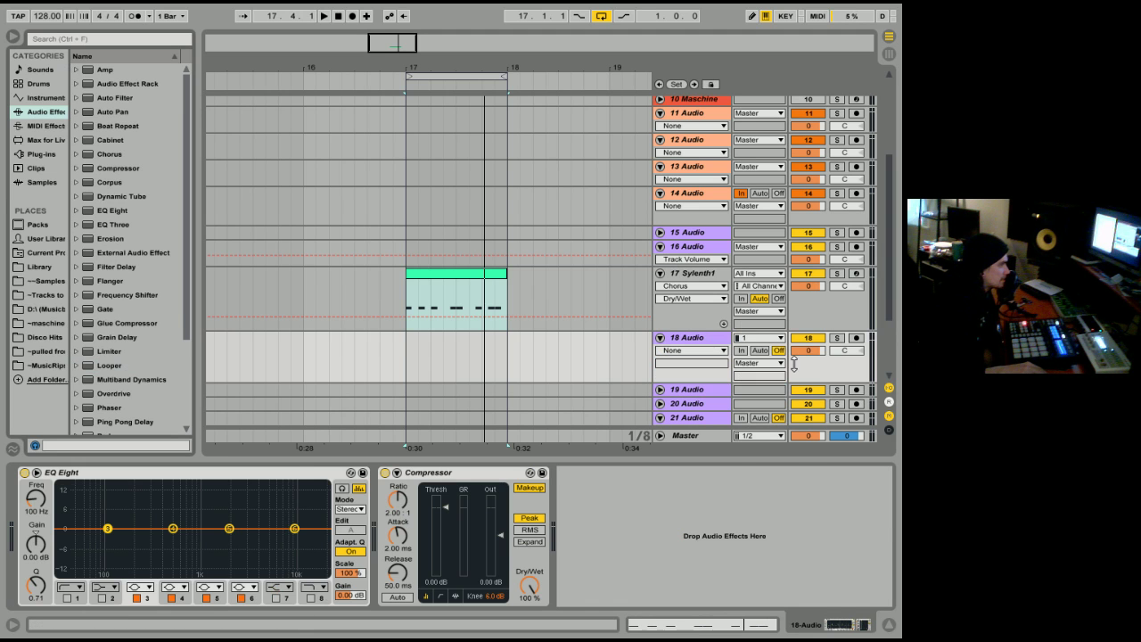
click(261, 306)
scroll(857, 590, up, 10)
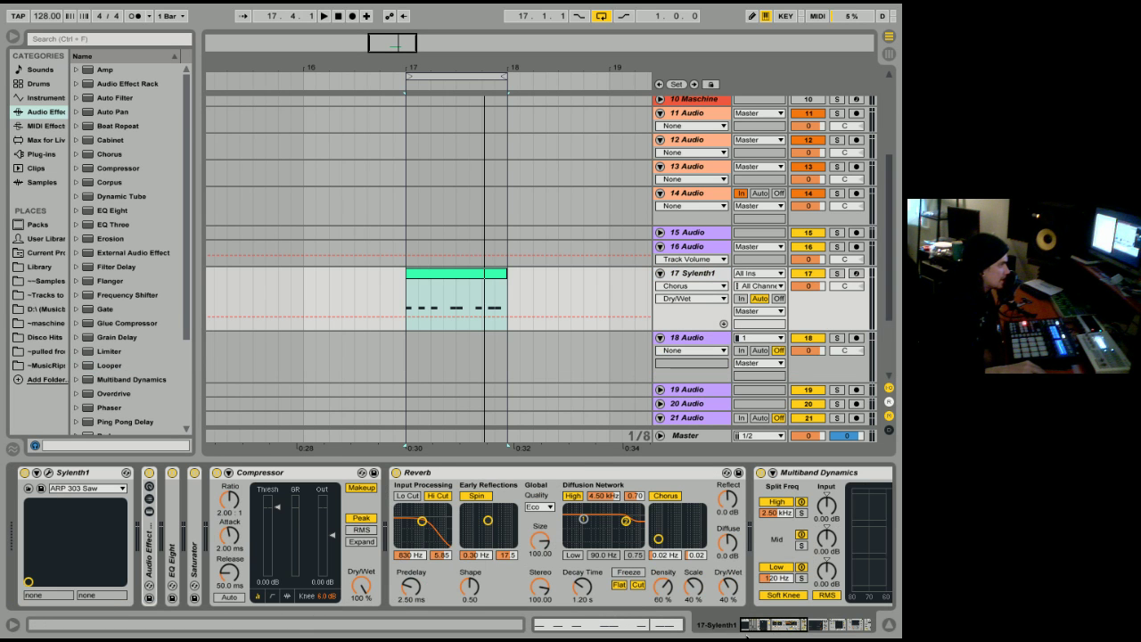
drag(788, 632, 810, 631)
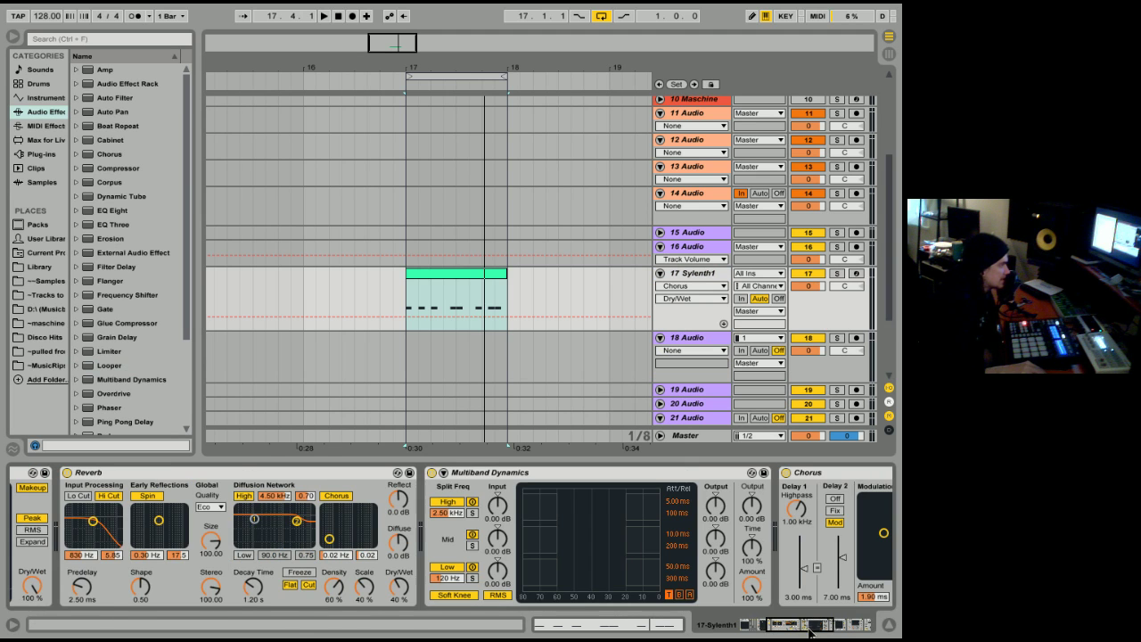
click(830, 373)
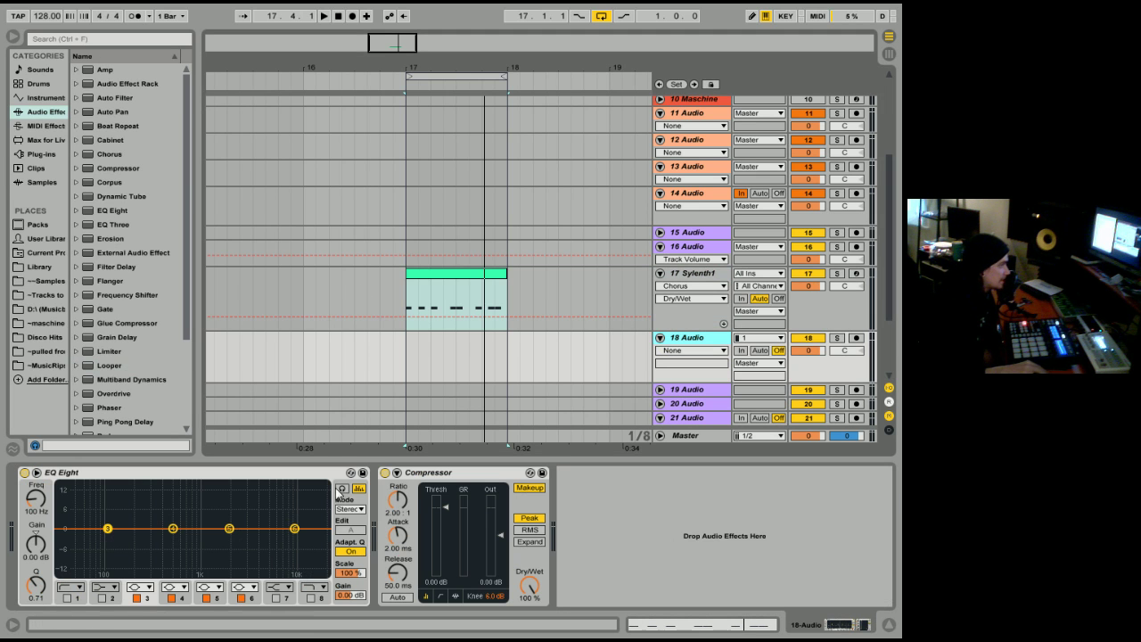
click(450, 473)
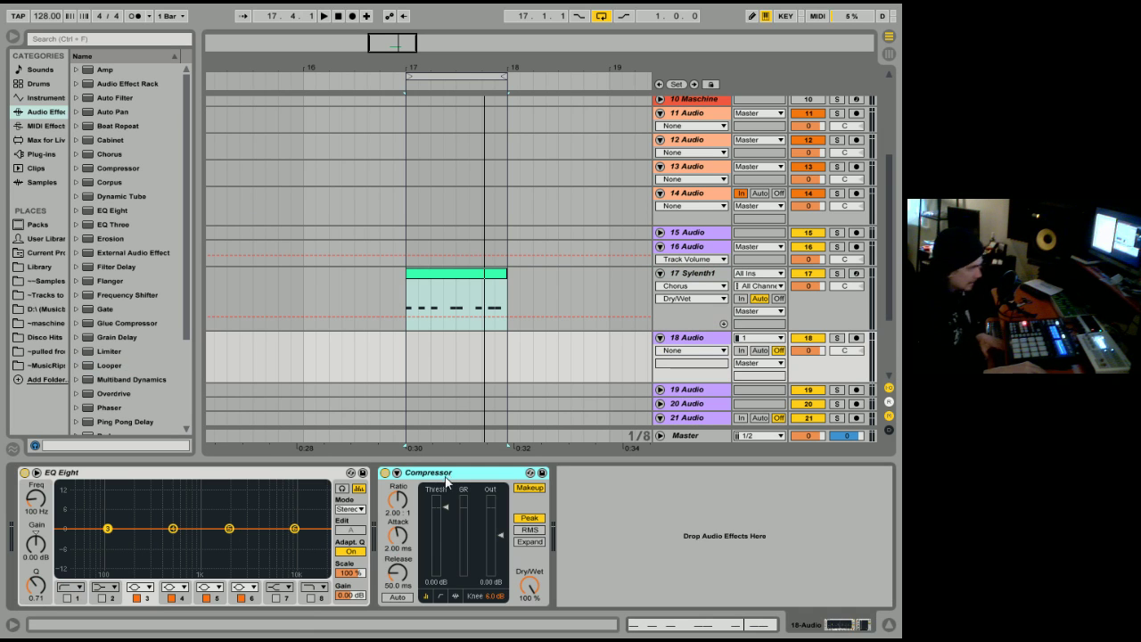
key(Delete)
key(Delete)
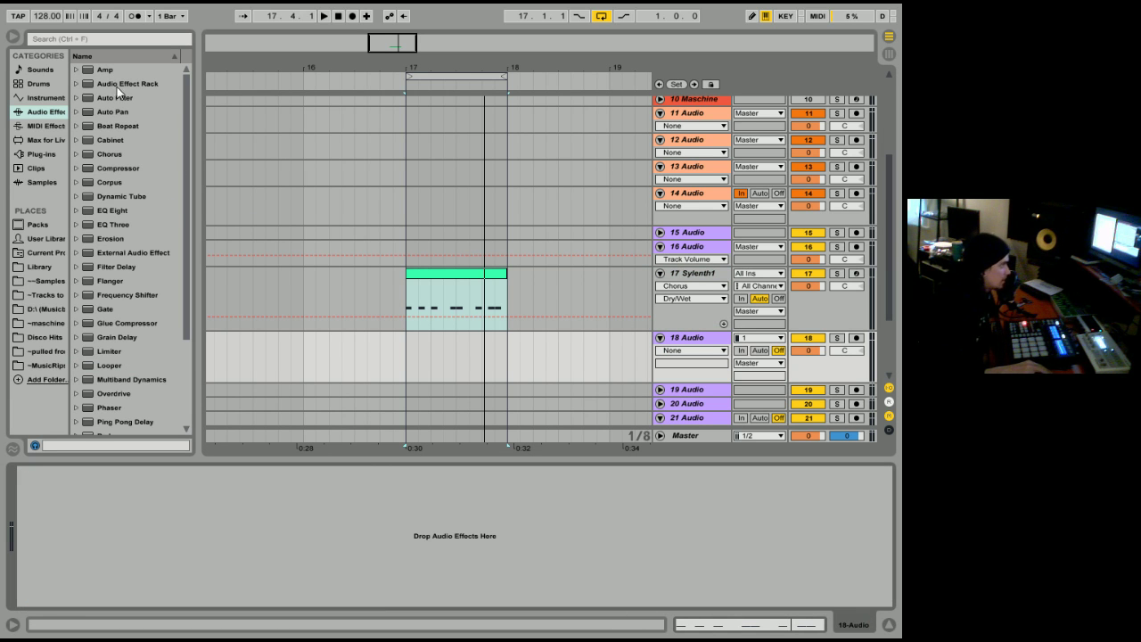
- Add Amp, Cabinet, Compressor, Dynamic Tube and EQ Eight to track 18's chain in order
drag(105, 70, 181, 469)
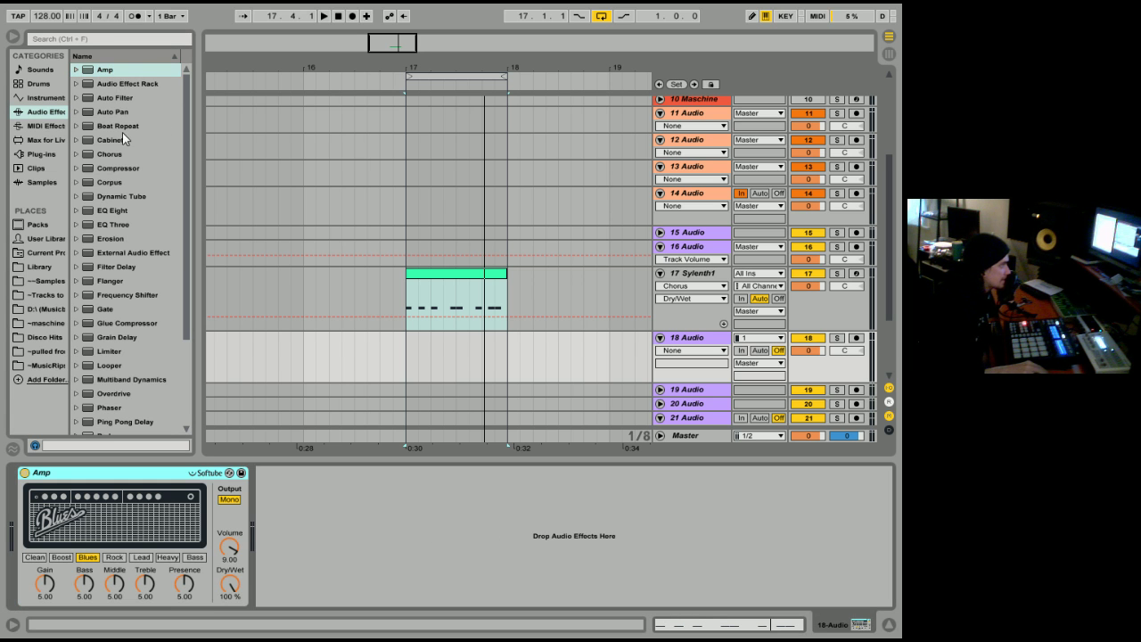
drag(112, 141, 298, 499)
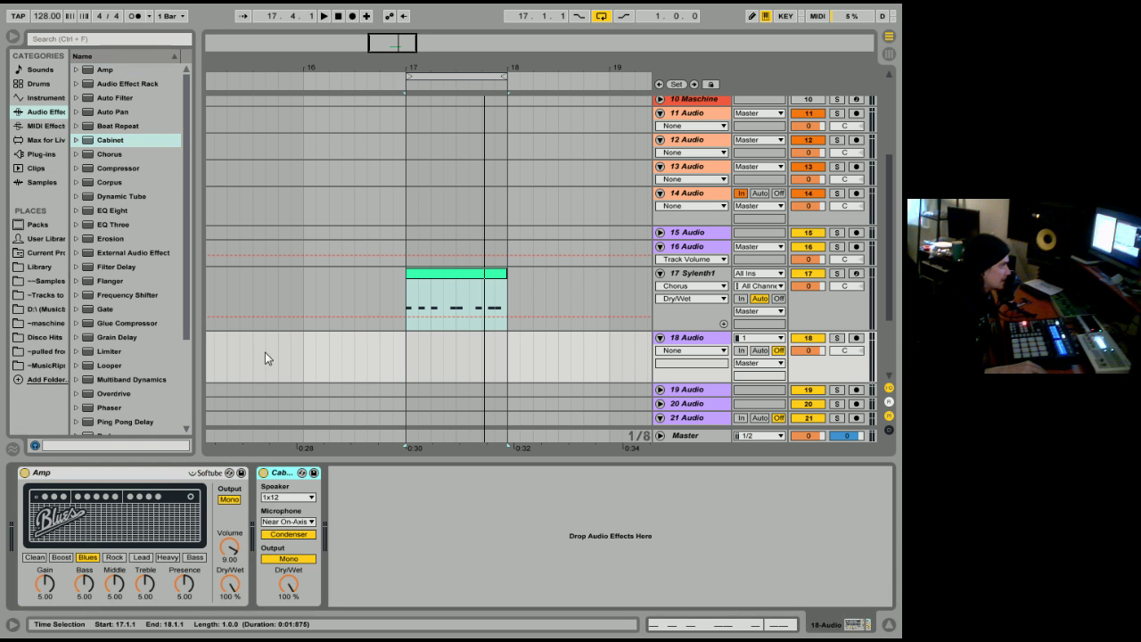
drag(112, 167, 451, 548)
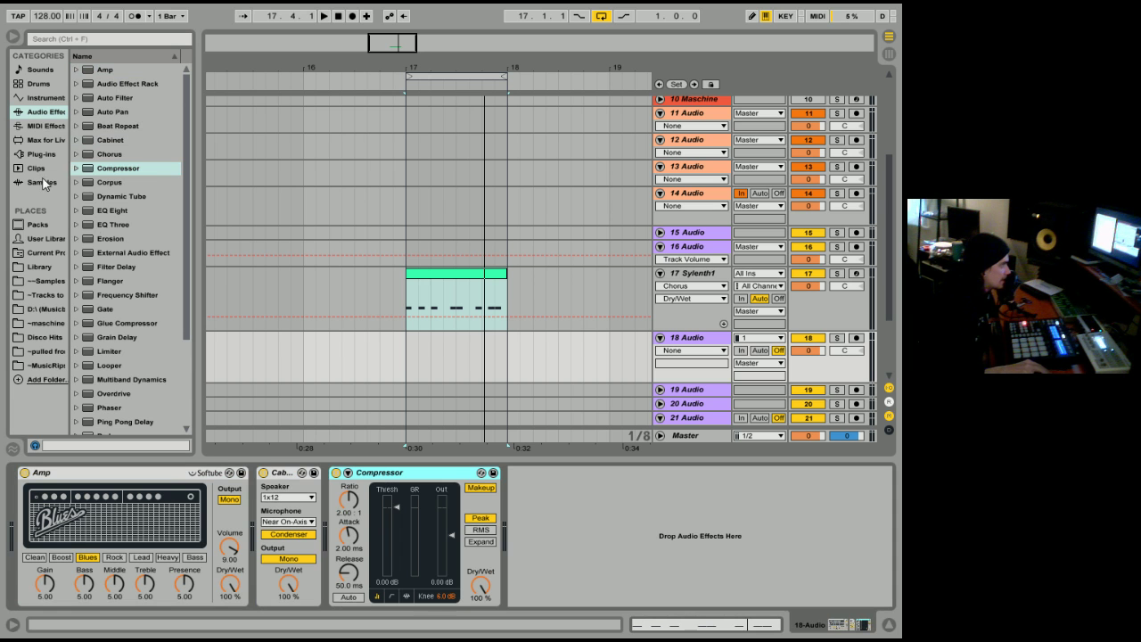
drag(111, 196, 655, 533)
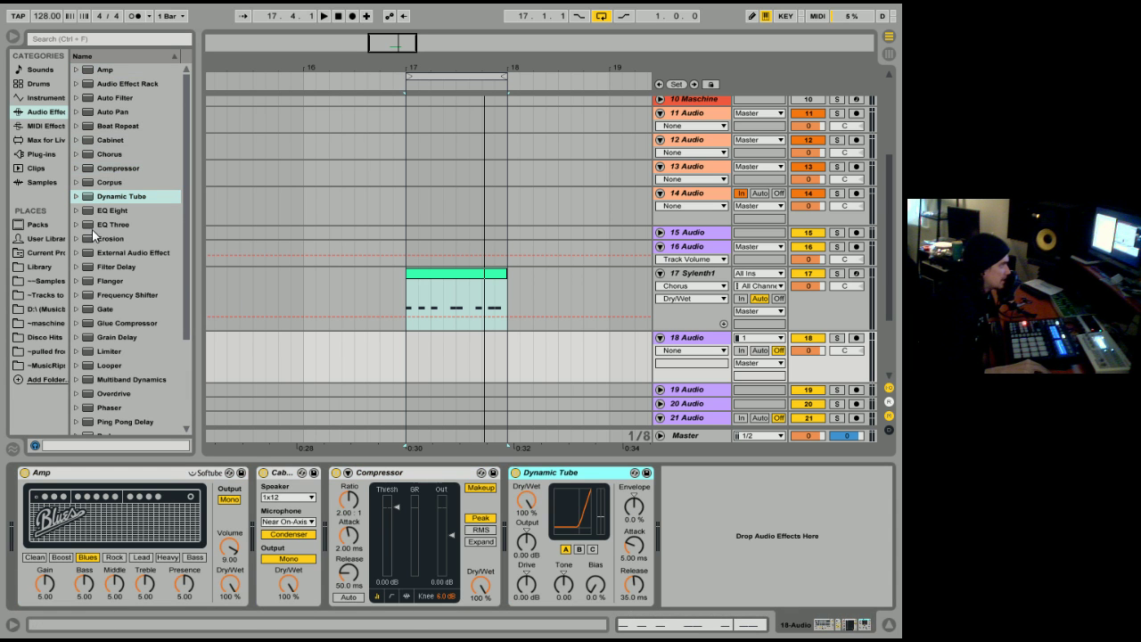
drag(105, 211, 788, 559)
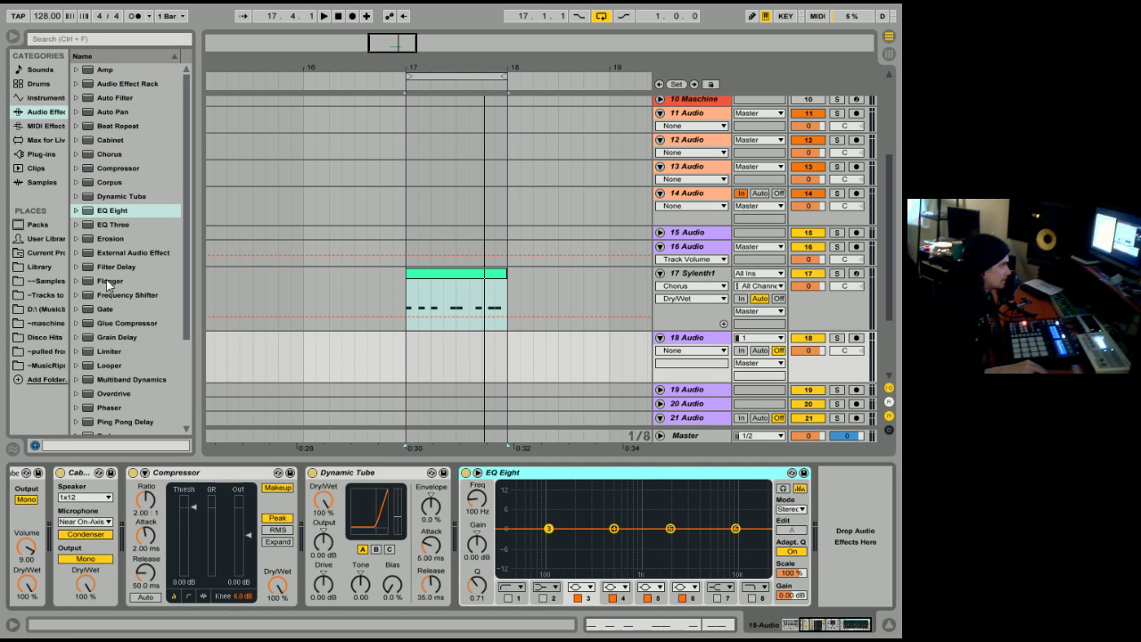
- Append Overdrive and Redux, then insert Saturator and Vinyl Distortion after Dynamic Tube
drag(187, 329, 193, 411)
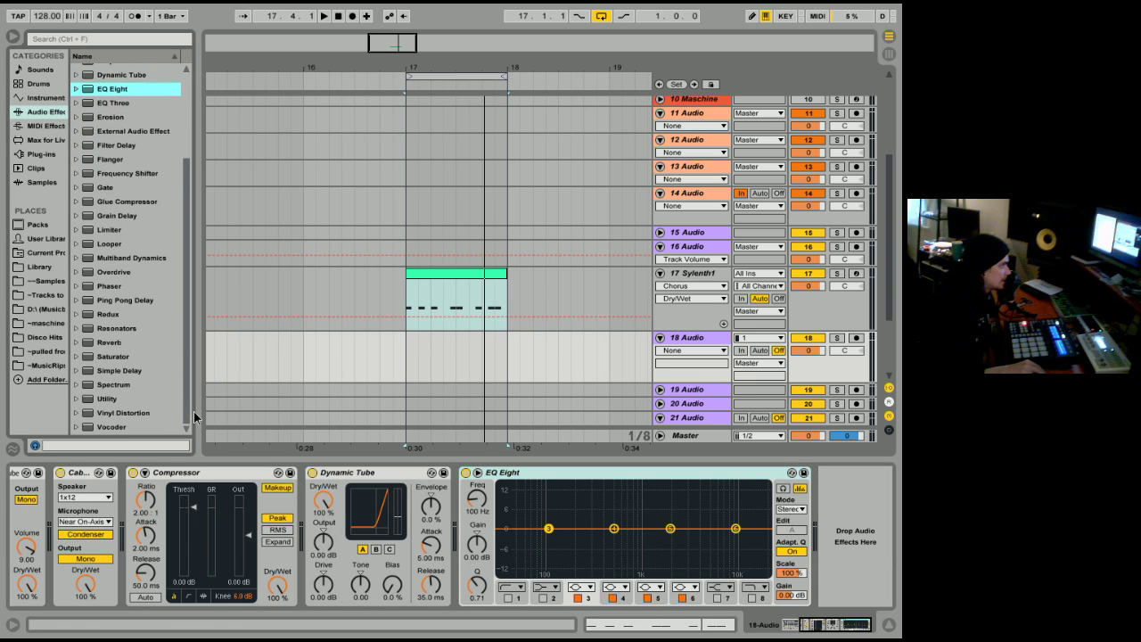
drag(119, 272, 408, 387)
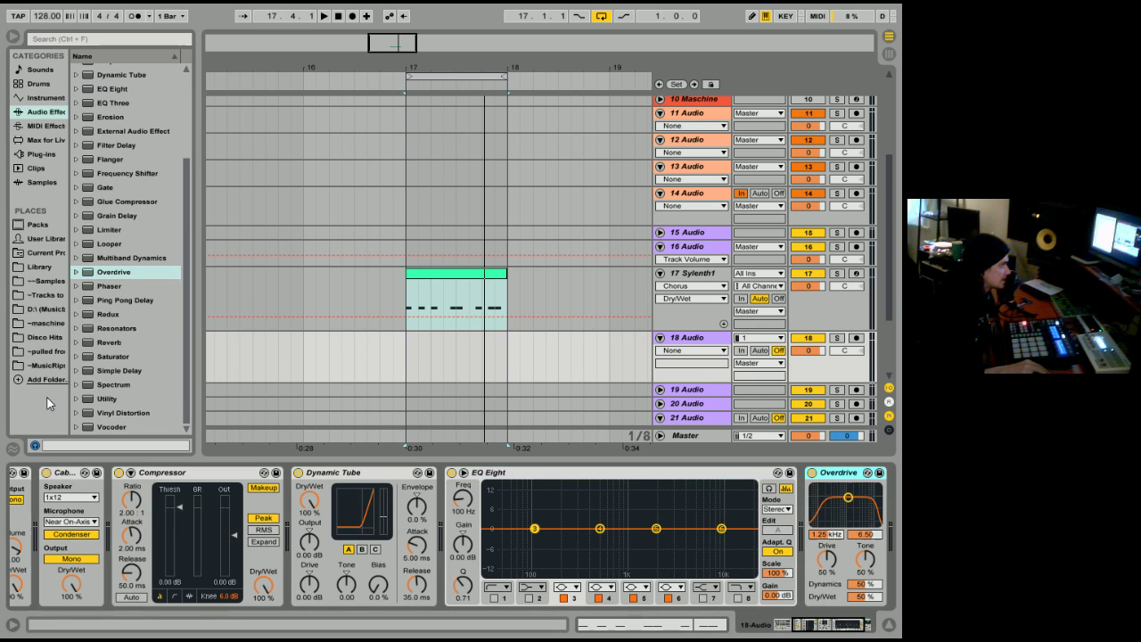
drag(106, 315, 369, 408)
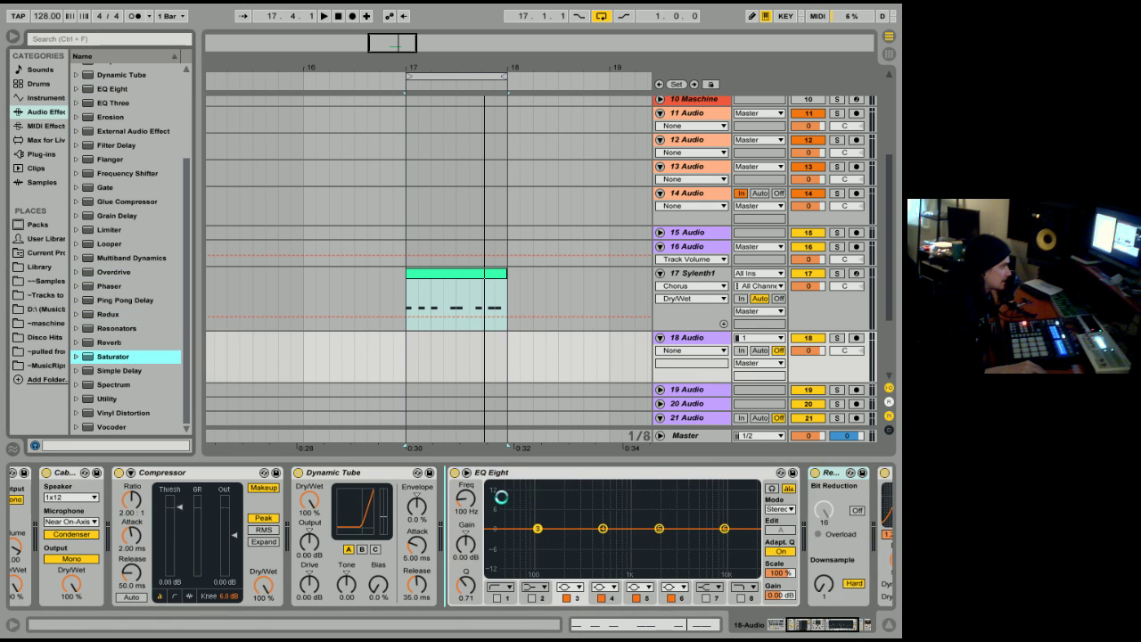
double_click(118, 358)
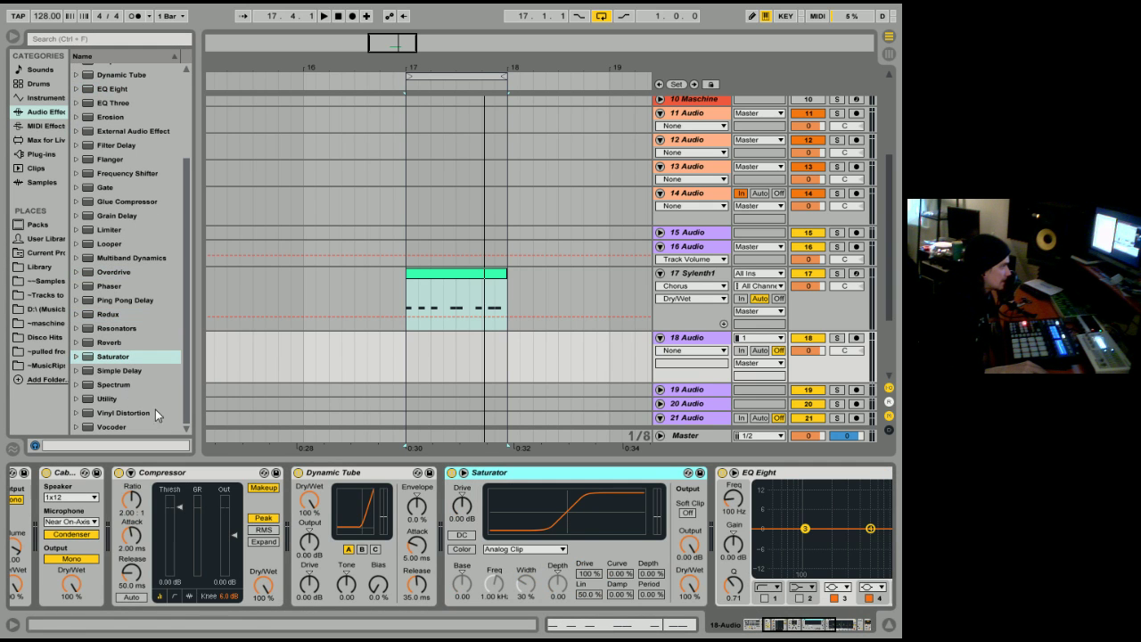
click(185, 397)
double_click(113, 413)
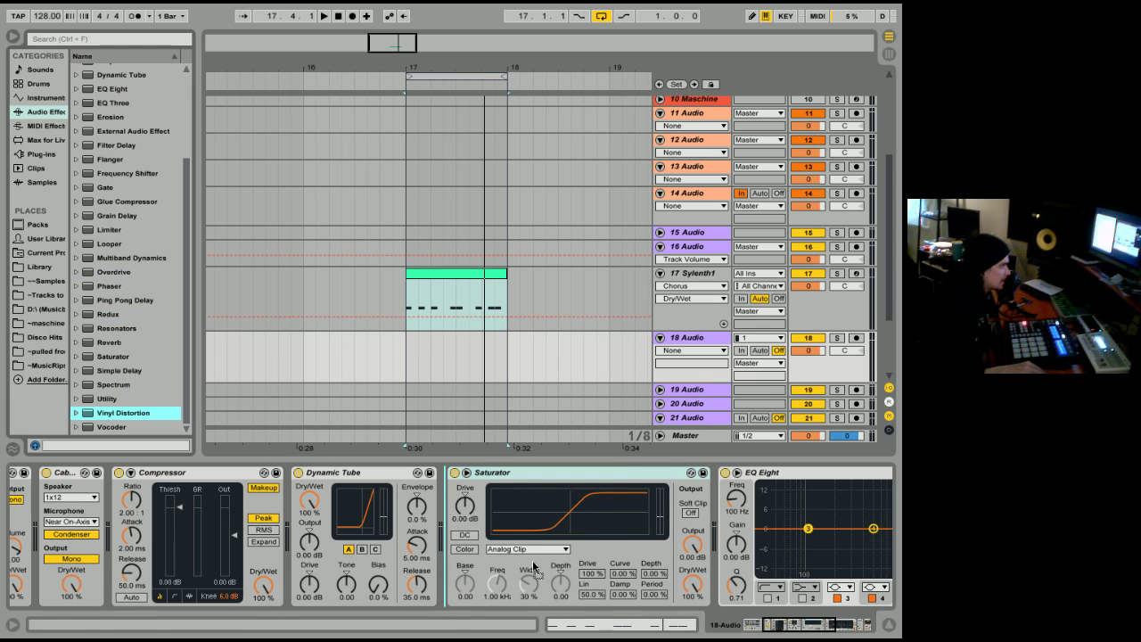
- Show the Cabinet's speaker types: 1x12, 2x12, 4x12, 4x10 and 4x10 Bass
scroll(764, 599, up, 5)
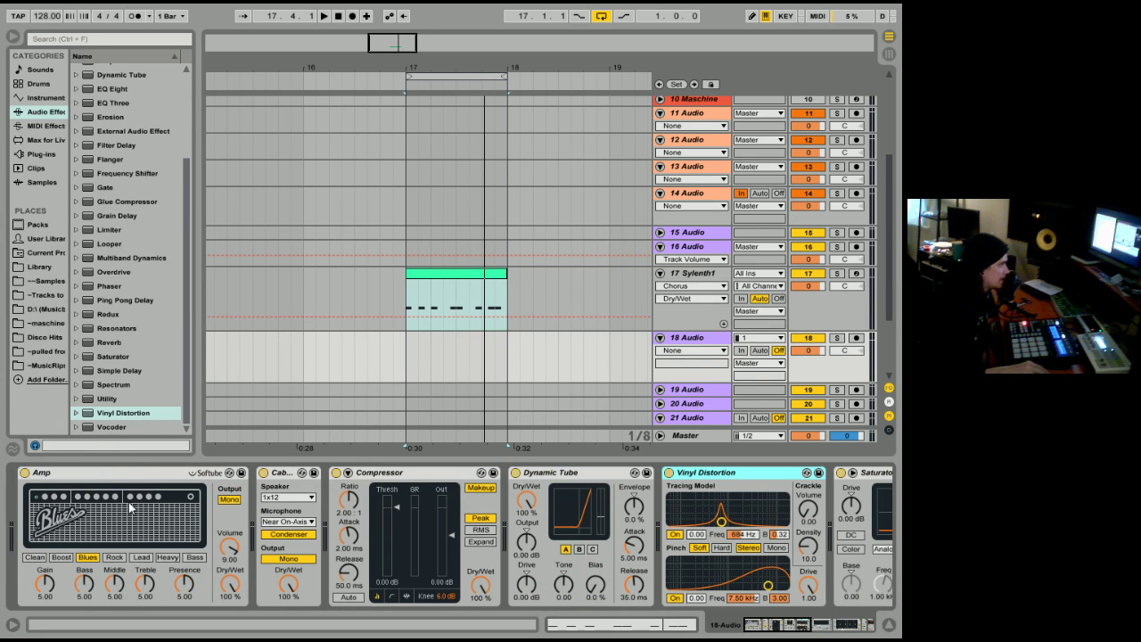
click(230, 589)
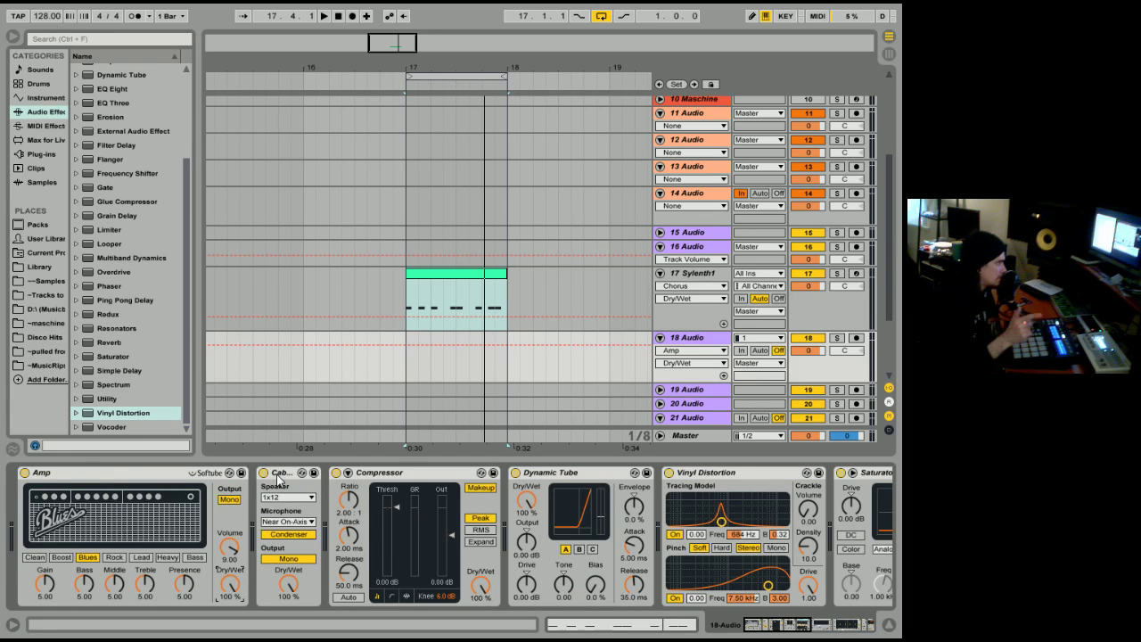
click(297, 498)
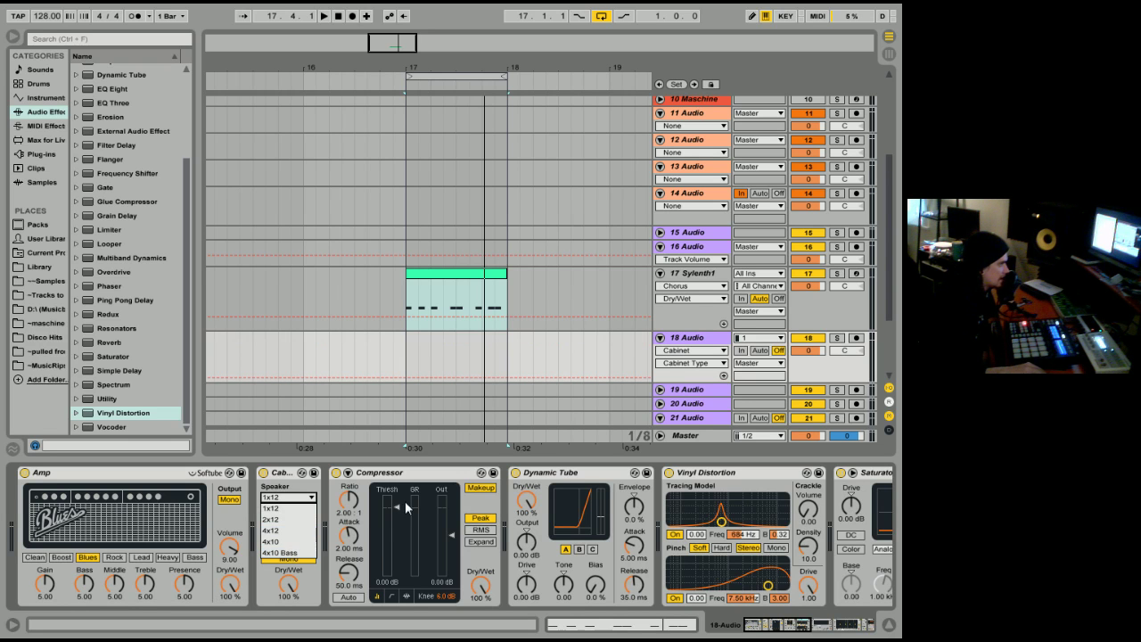
- Keep the 1x12 speaker; set Compressor ratio inf:1, threshold about -12.7 dB, dry/wet 100%
click(388, 480)
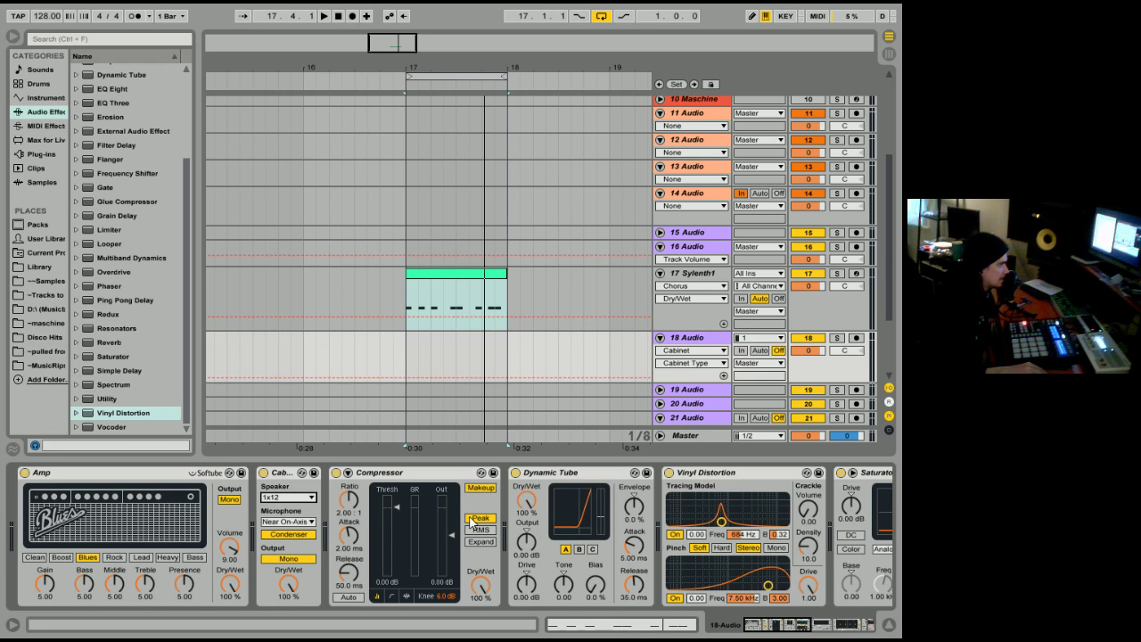
drag(388, 506, 348, 464)
drag(393, 520, 393, 535)
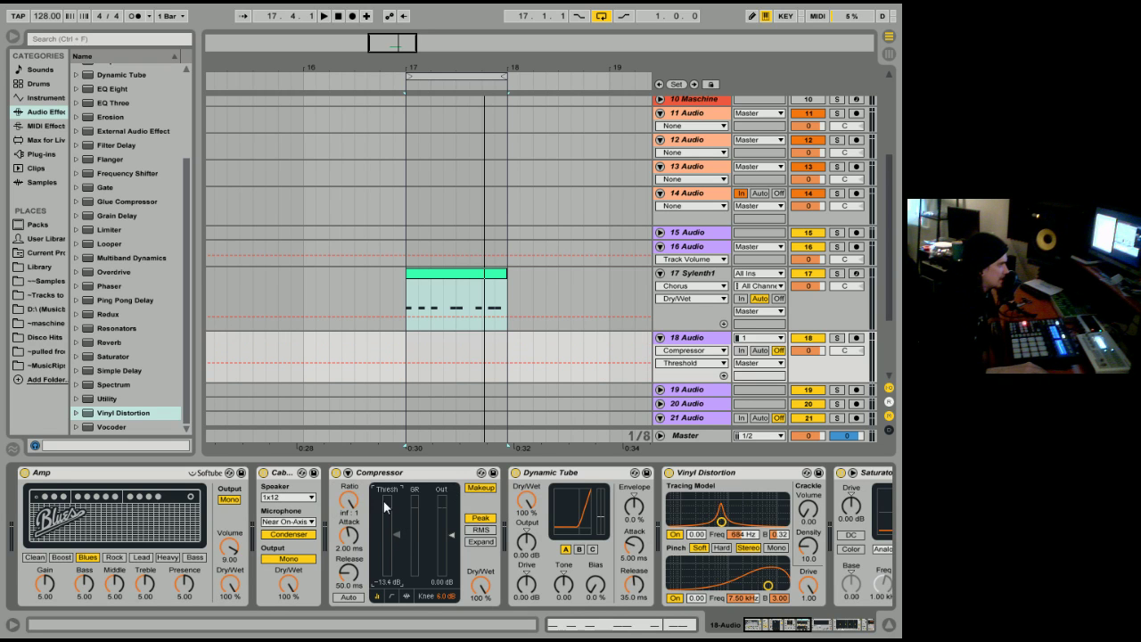
drag(396, 534, 396, 529)
drag(473, 577, 472, 616)
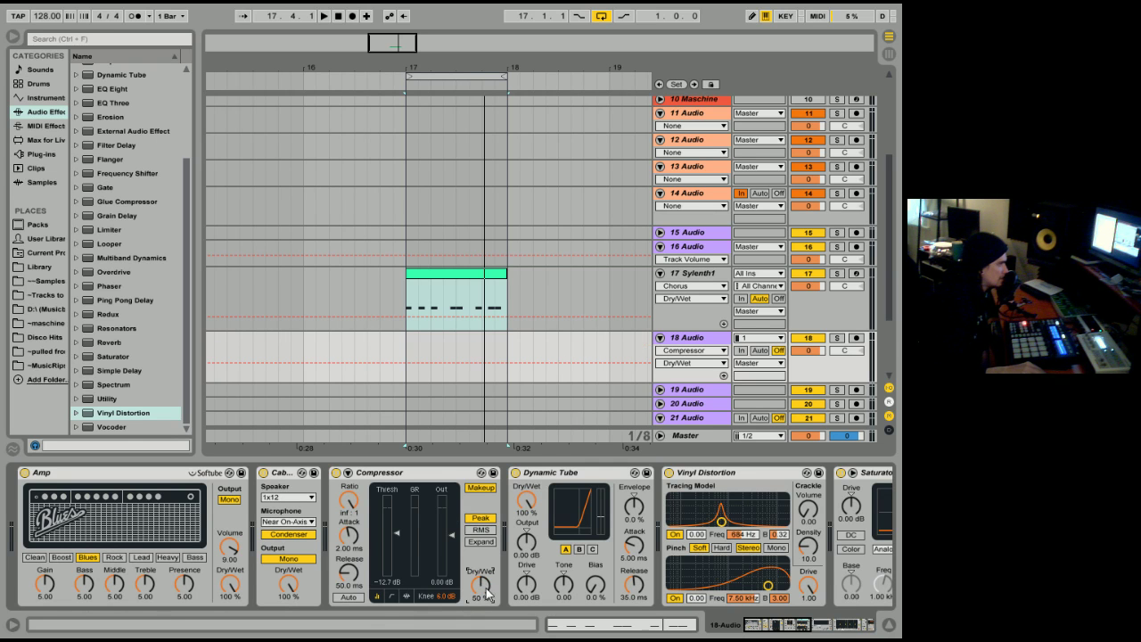
drag(475, 607, 472, 586)
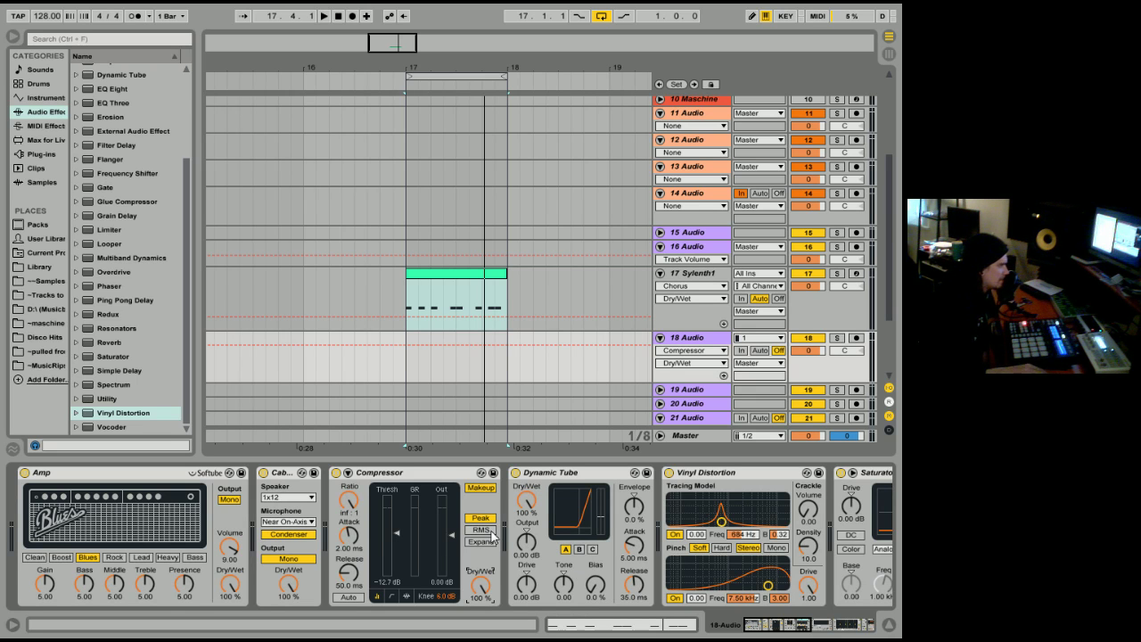
- Move the Vinyl Distortion pinch filter down to 1.84 kHz
click(804, 627)
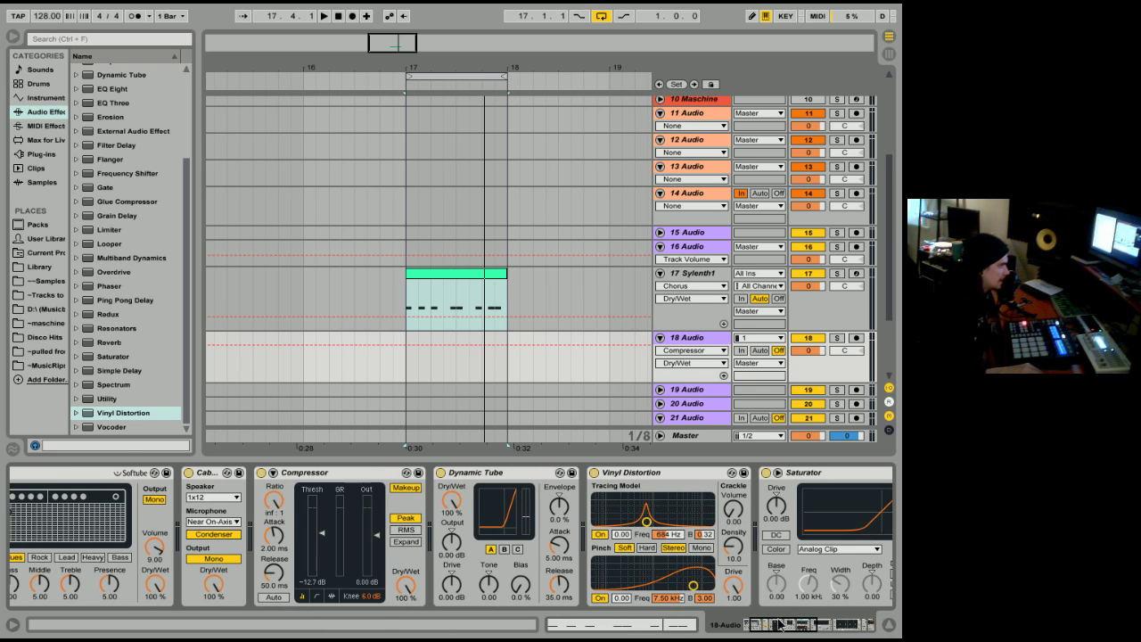
click(796, 627)
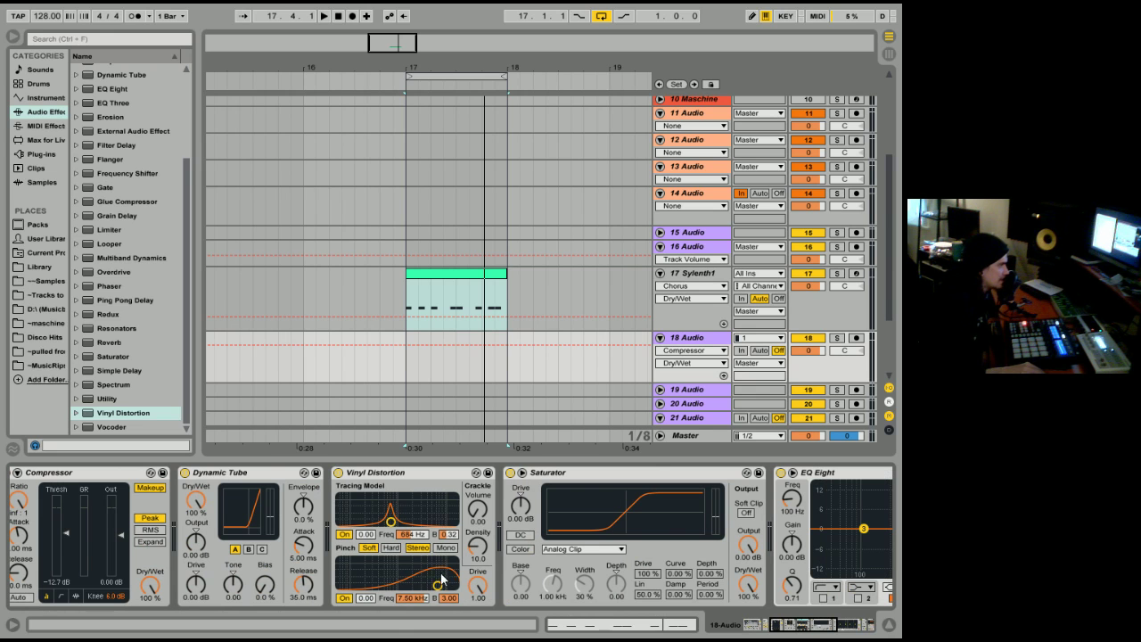
drag(437, 586, 409, 560)
mouse_move(477, 510)
mouse_down()
mouse_move(478, 486)
mouse_move(481, 508)
mouse_up()
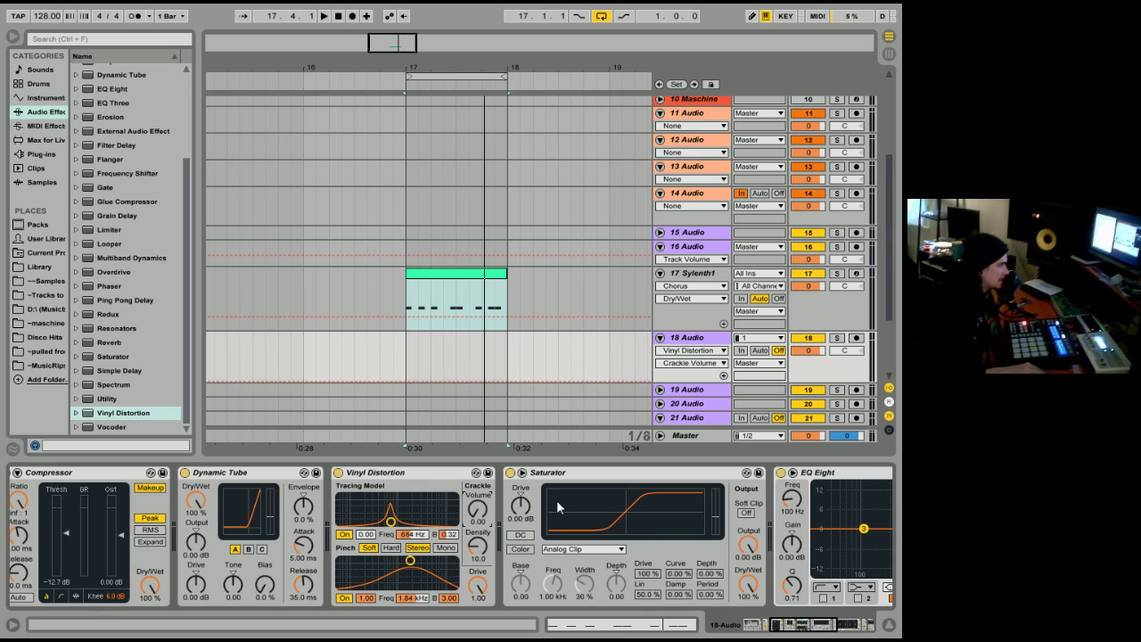
- Turn on Saturator Color, choose Hard Curve, and raise Base to 19.4
click(522, 551)
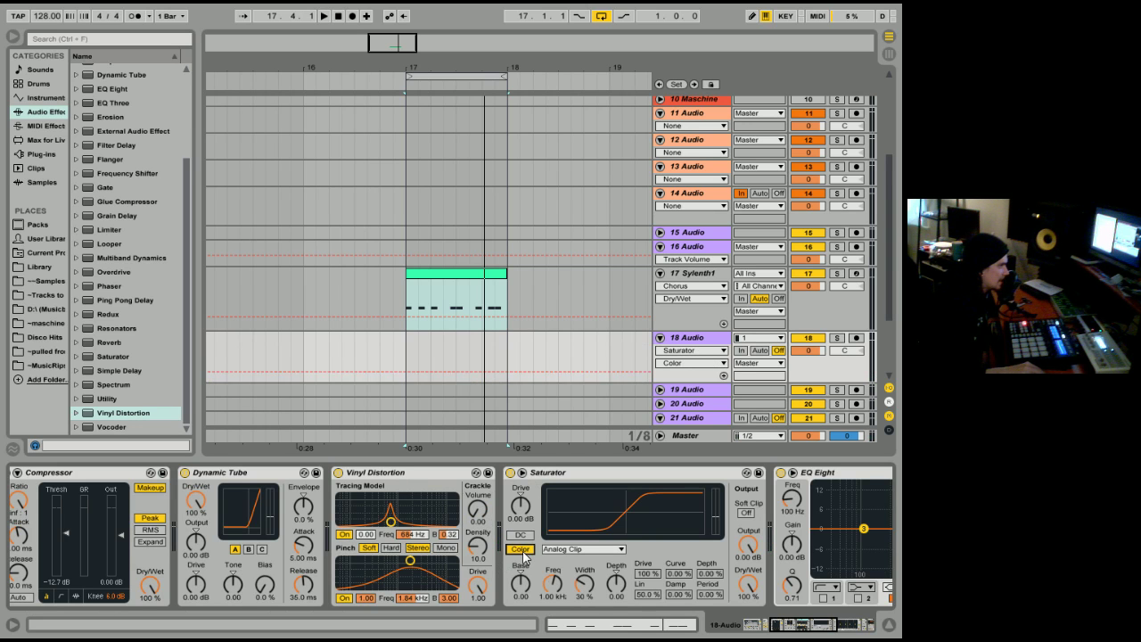
click(582, 549)
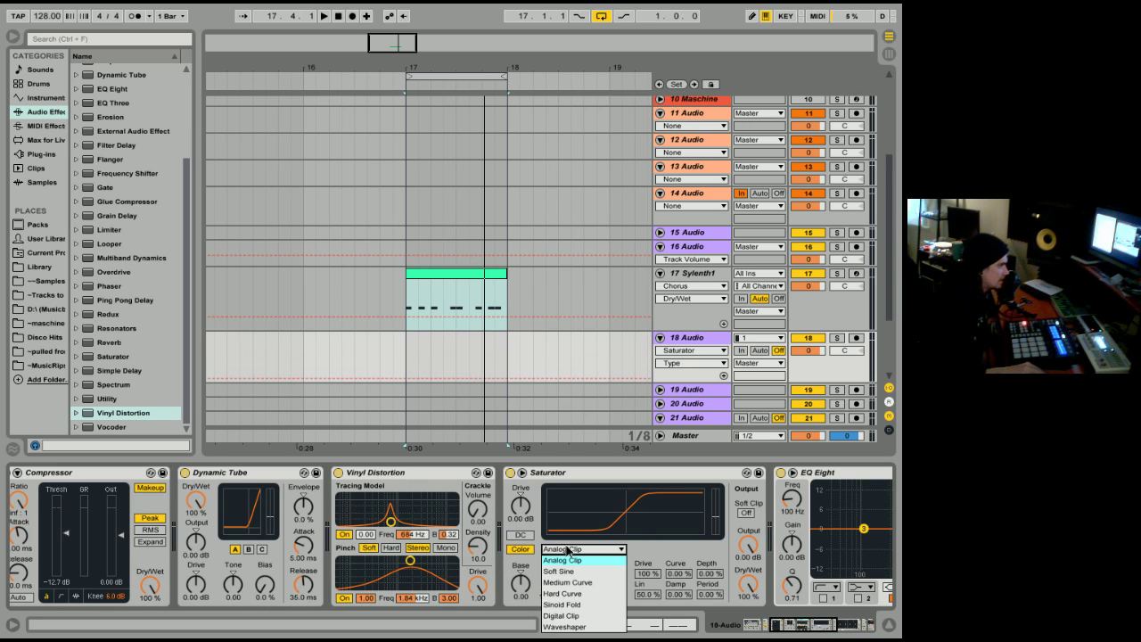
click(580, 594)
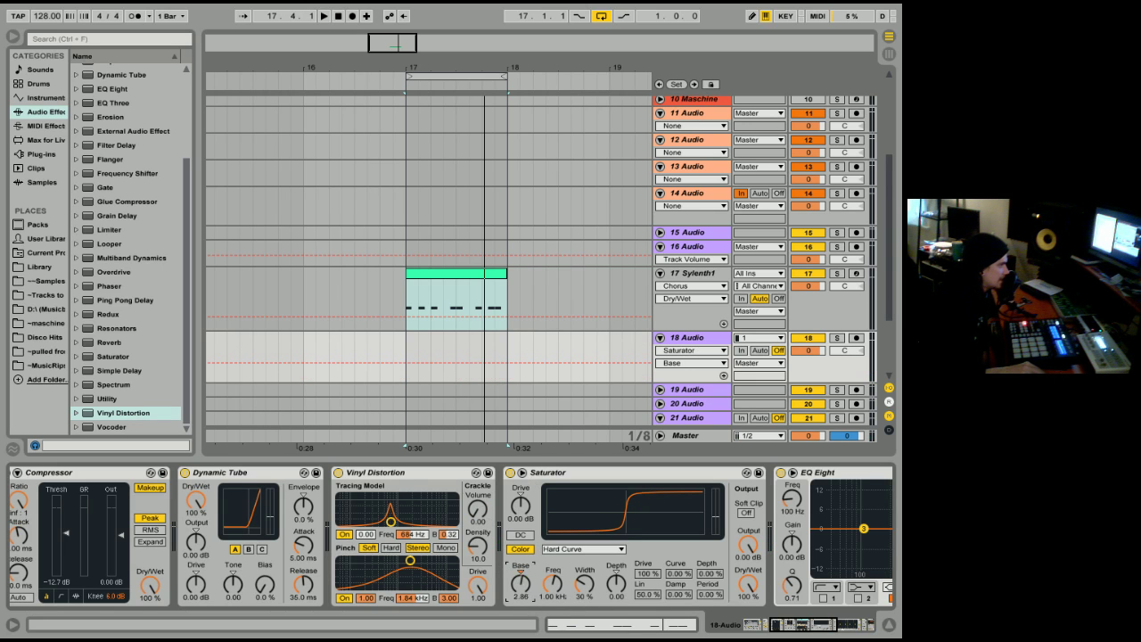
drag(520, 584, 520, 566)
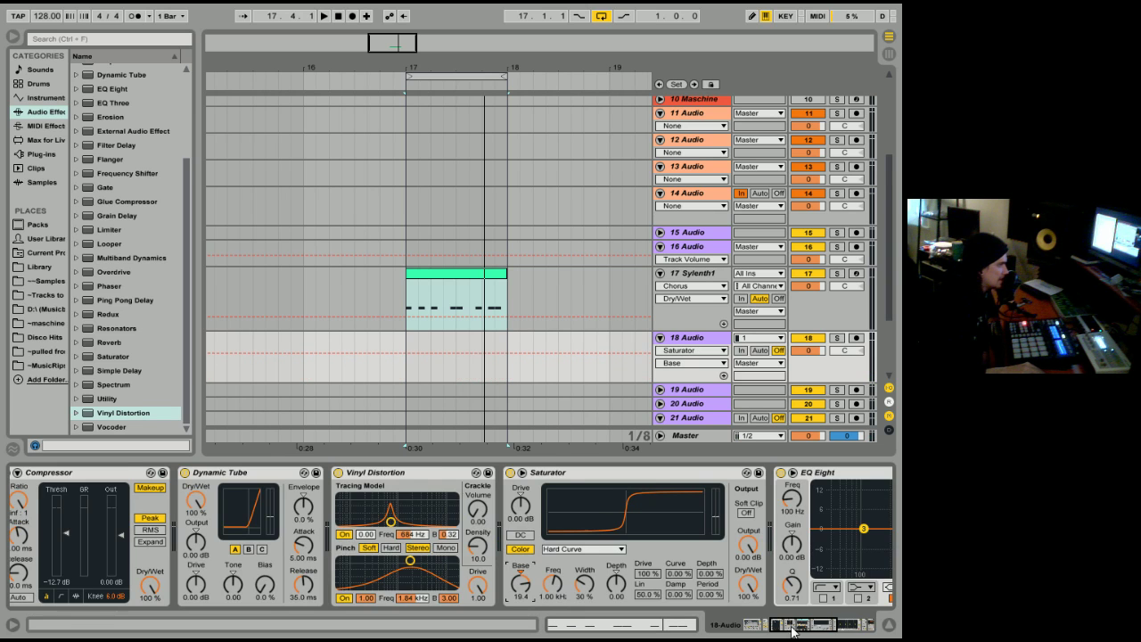
- Cut a narrow EQ Eight dip of -11.8 dB at 216 Hz with Q 2.70
drag(796, 632, 862, 632)
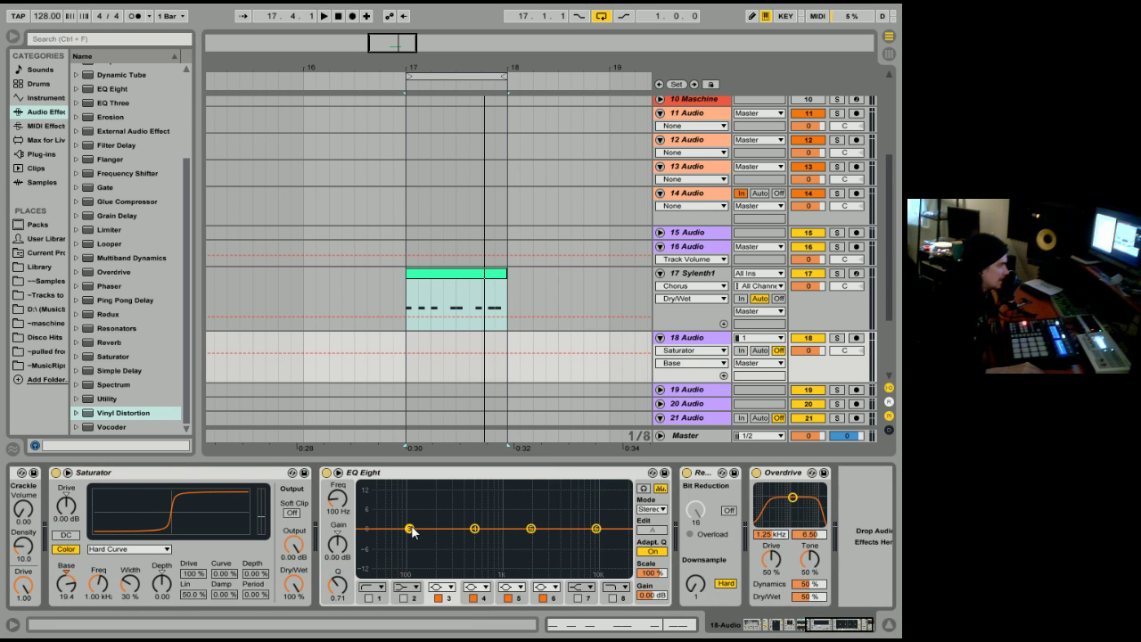
drag(409, 529, 445, 554)
drag(345, 586, 345, 557)
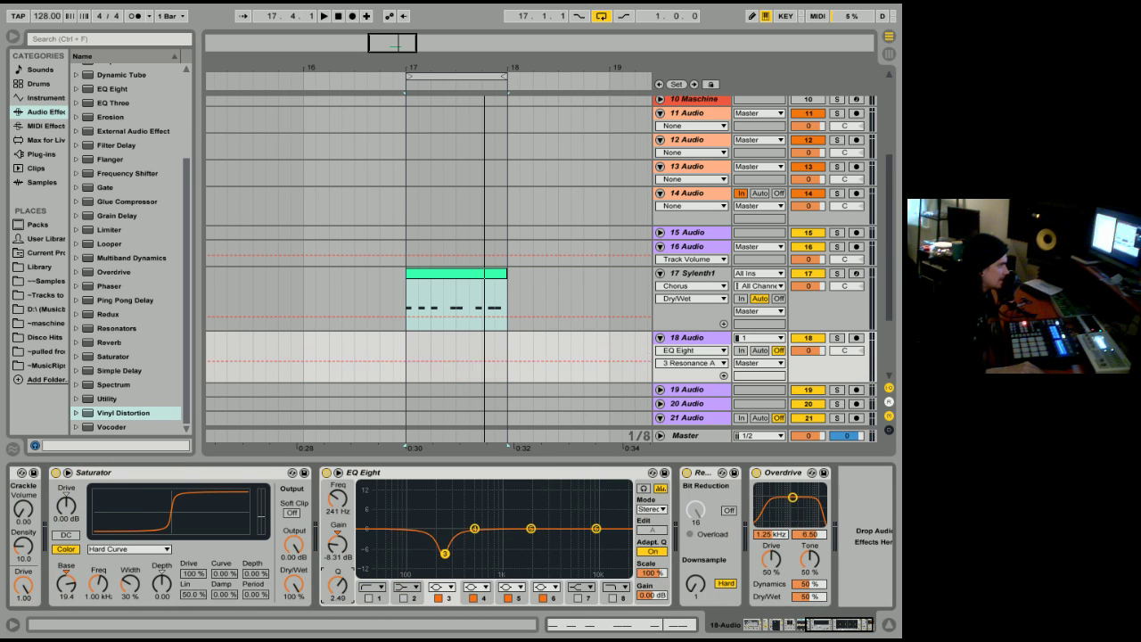
drag(445, 557, 439, 565)
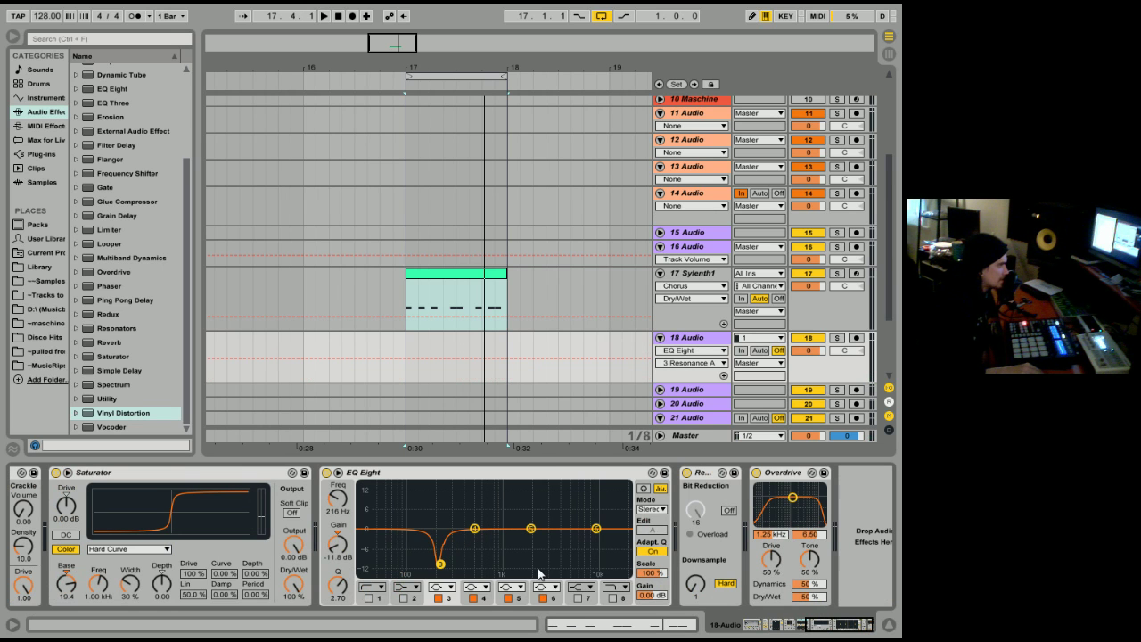
- Switch EQ Eight to M/S, boost side highs 9.30 dB at 5.69 kHz; set Redux downsample to 10
right_click(505, 477)
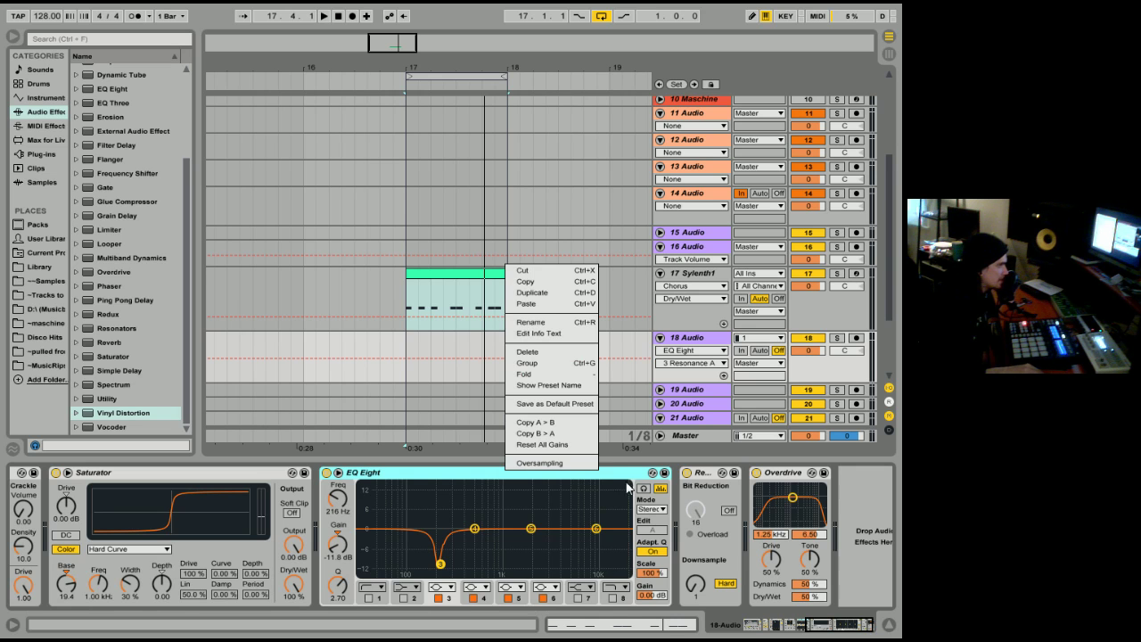
click(588, 532)
mouse_move(596, 529)
mouse_down()
mouse_move(590, 496)
mouse_move(582, 508)
mouse_move(594, 513)
mouse_move(579, 517)
mouse_up()
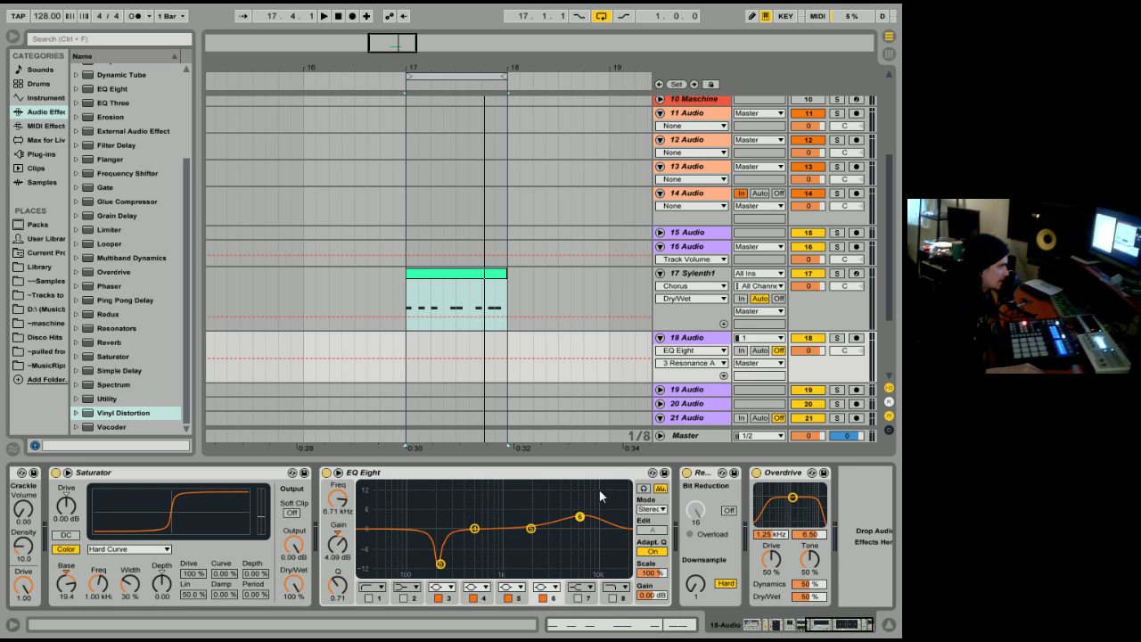
click(659, 510)
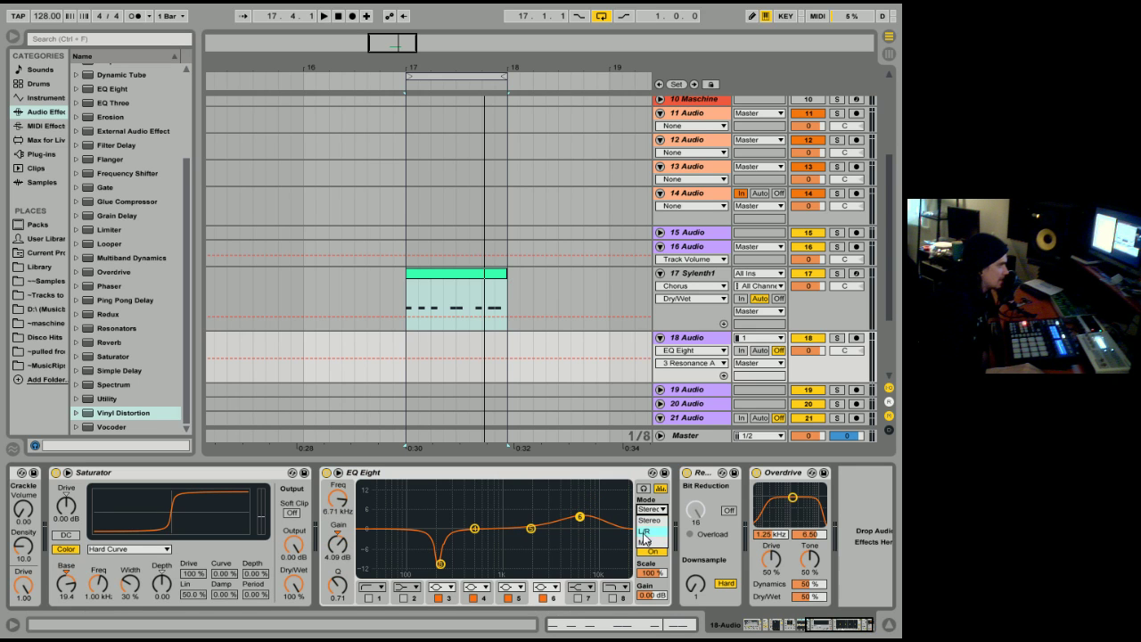
click(652, 531)
click(651, 530)
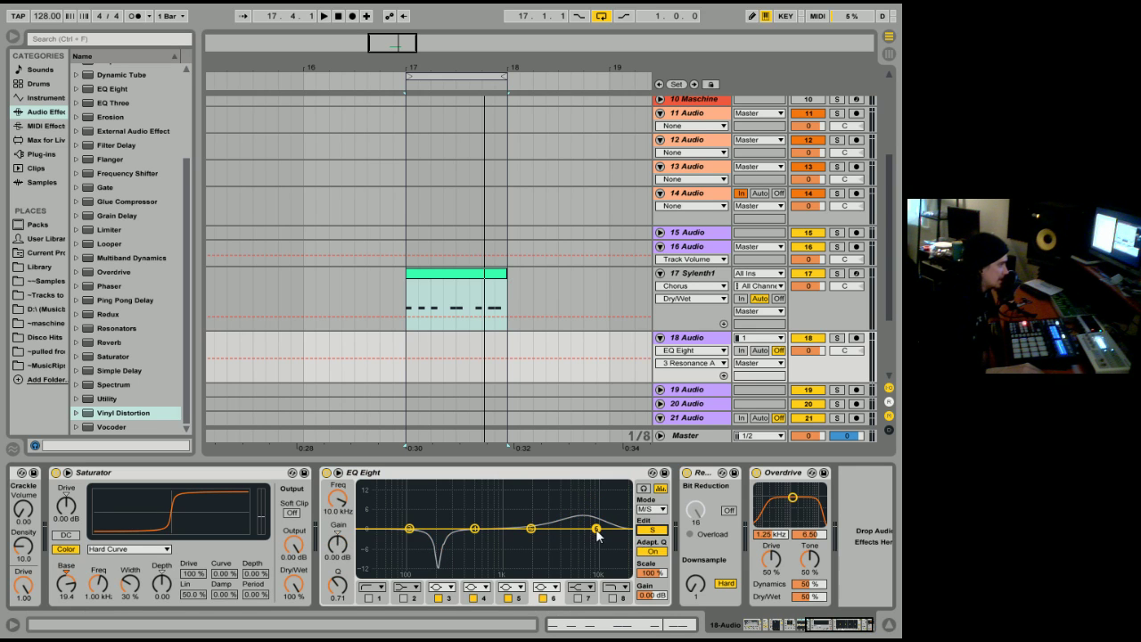
drag(596, 530, 589, 505)
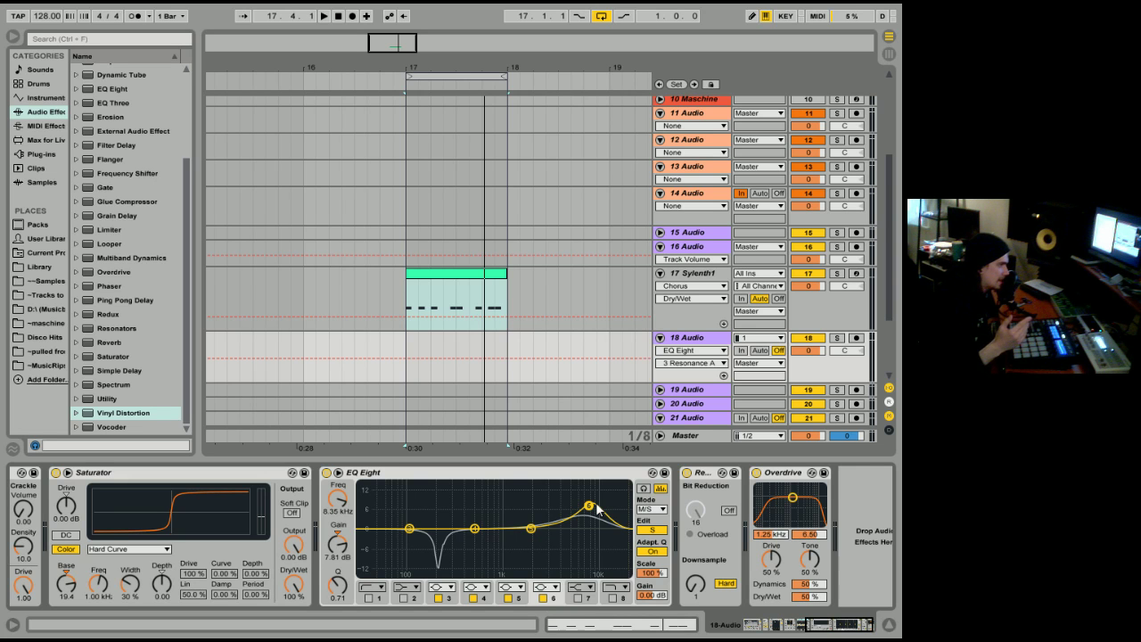
mouse_move(590, 506)
mouse_down()
mouse_move(578, 487)
mouse_move(580, 498)
mouse_up()
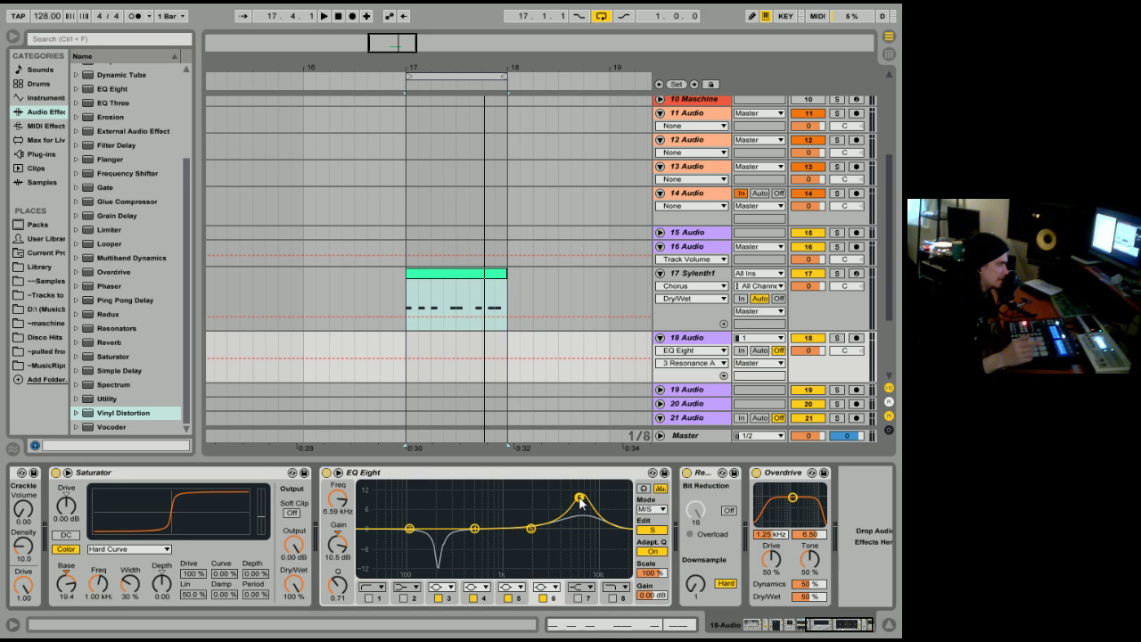
drag(583, 503, 577, 508)
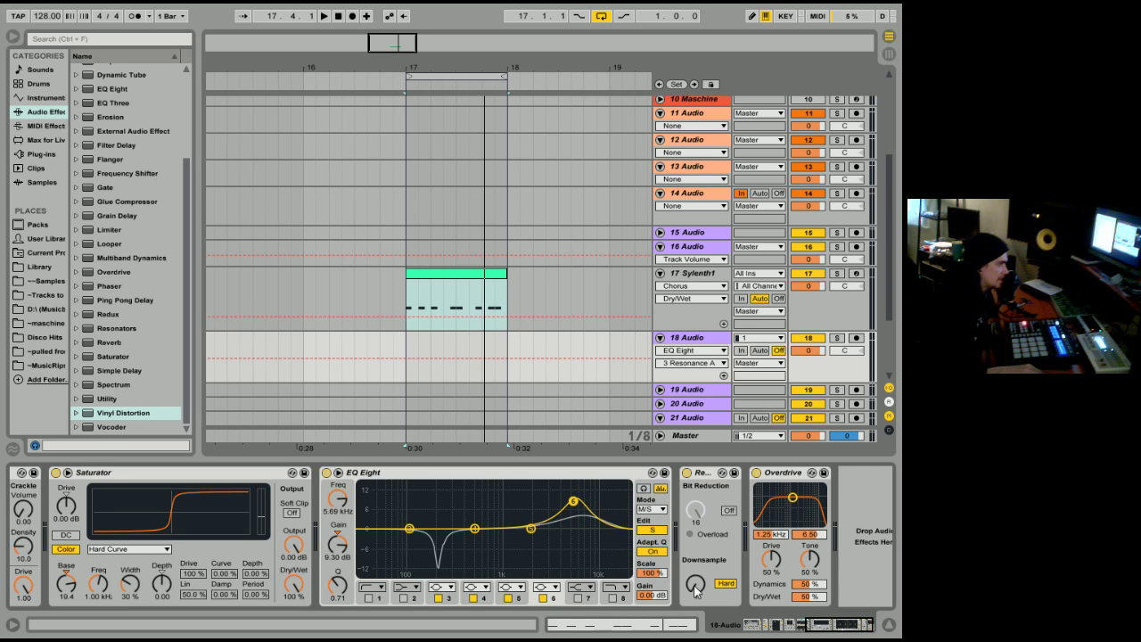
drag(696, 585, 696, 571)
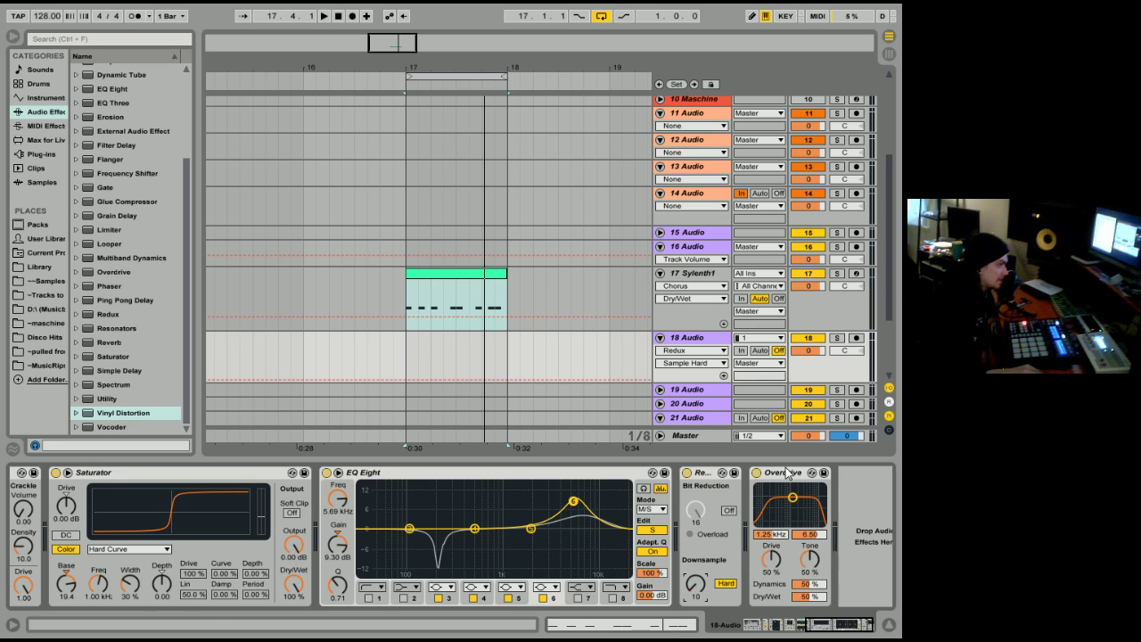
- Select audio track 19 and delete its Compressor and EQ Eight devices
click(447, 278)
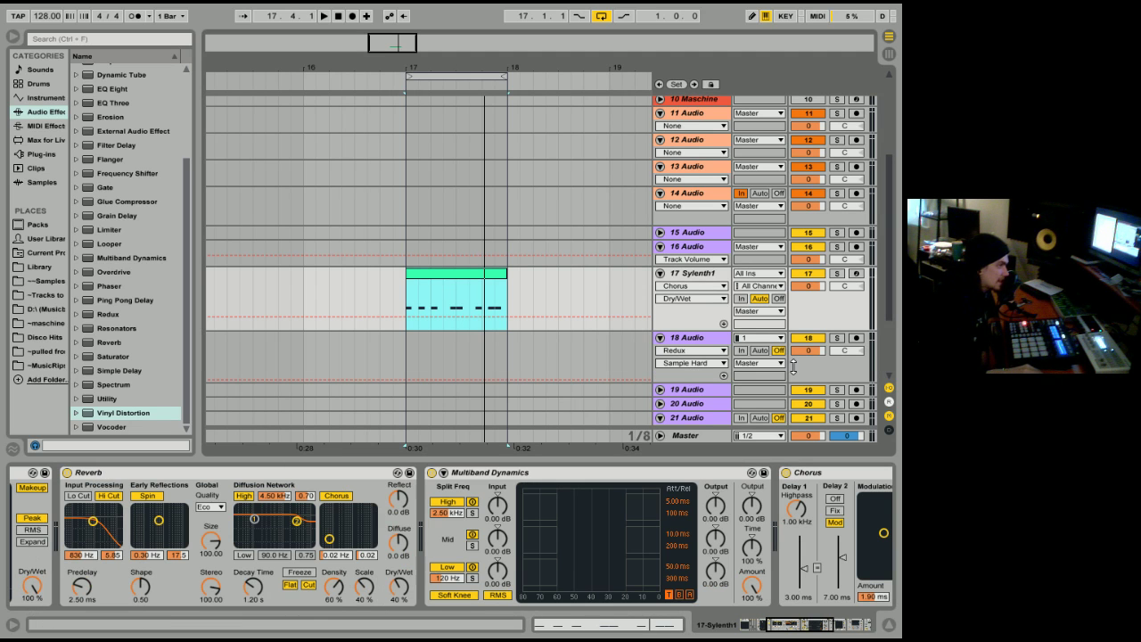
double_click(679, 395)
click(677, 411)
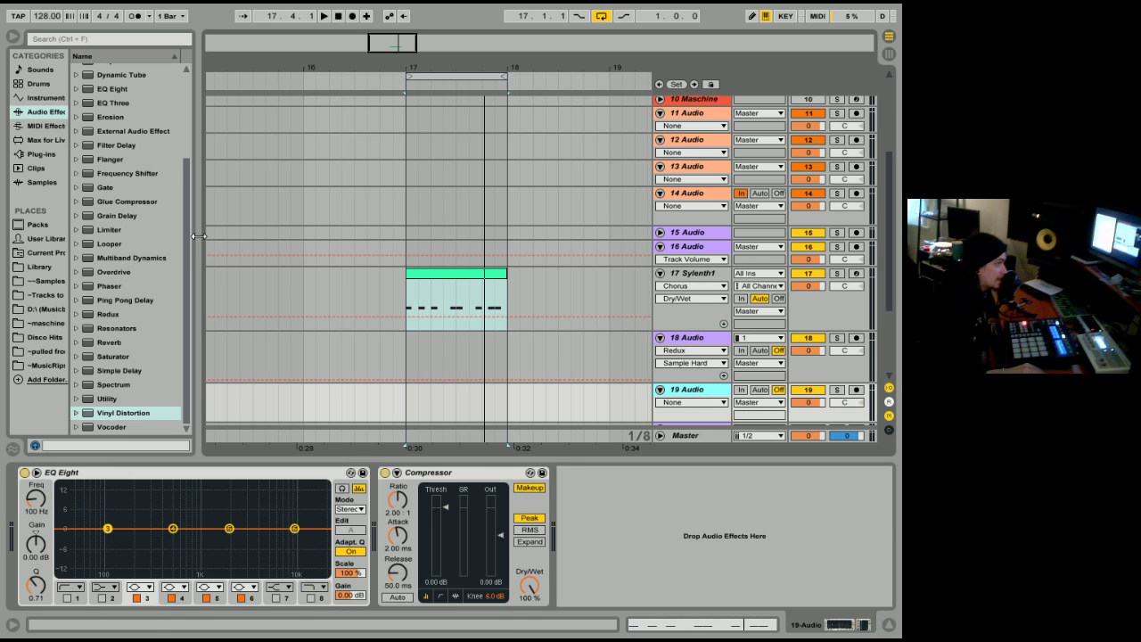
drag(188, 248, 187, 143)
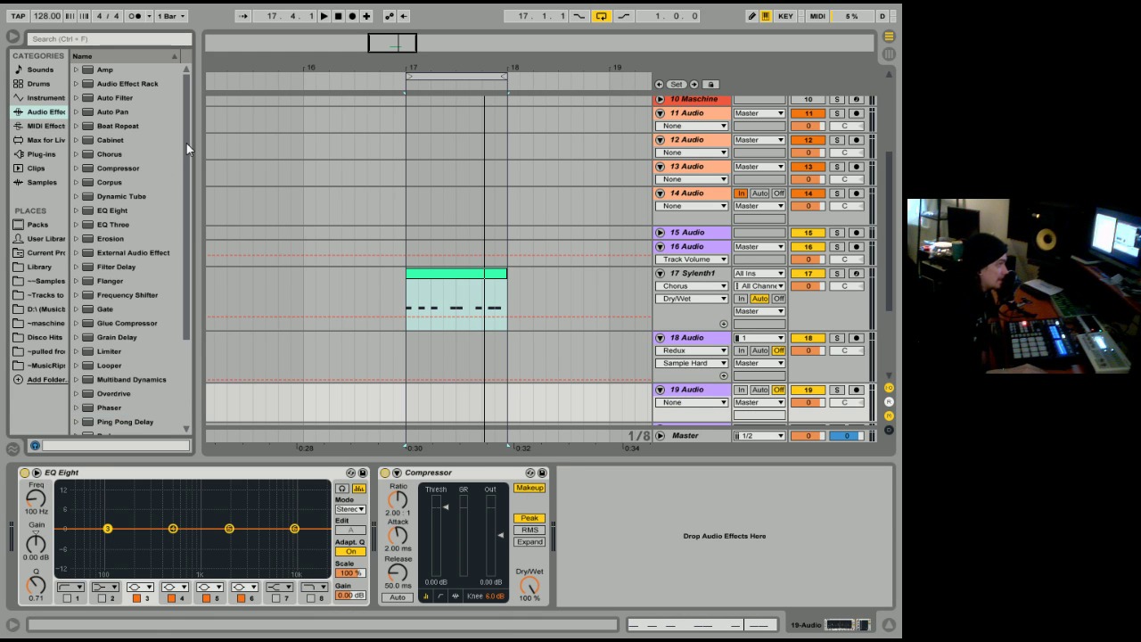
click(111, 98)
click(451, 474)
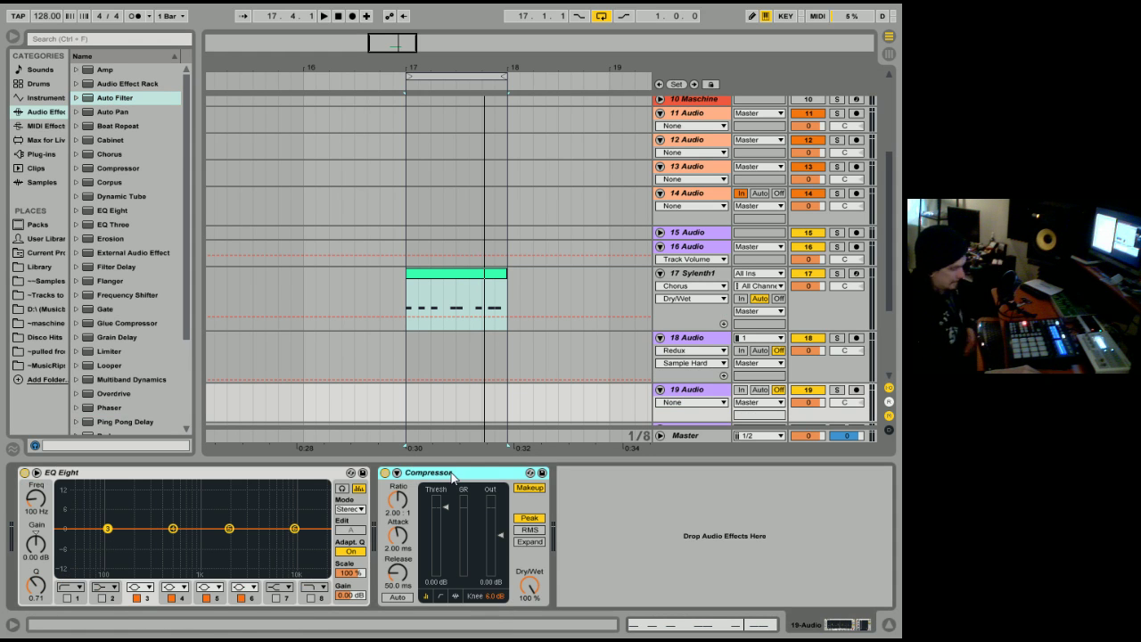
key(Delete)
click(294, 472)
key(Delete)
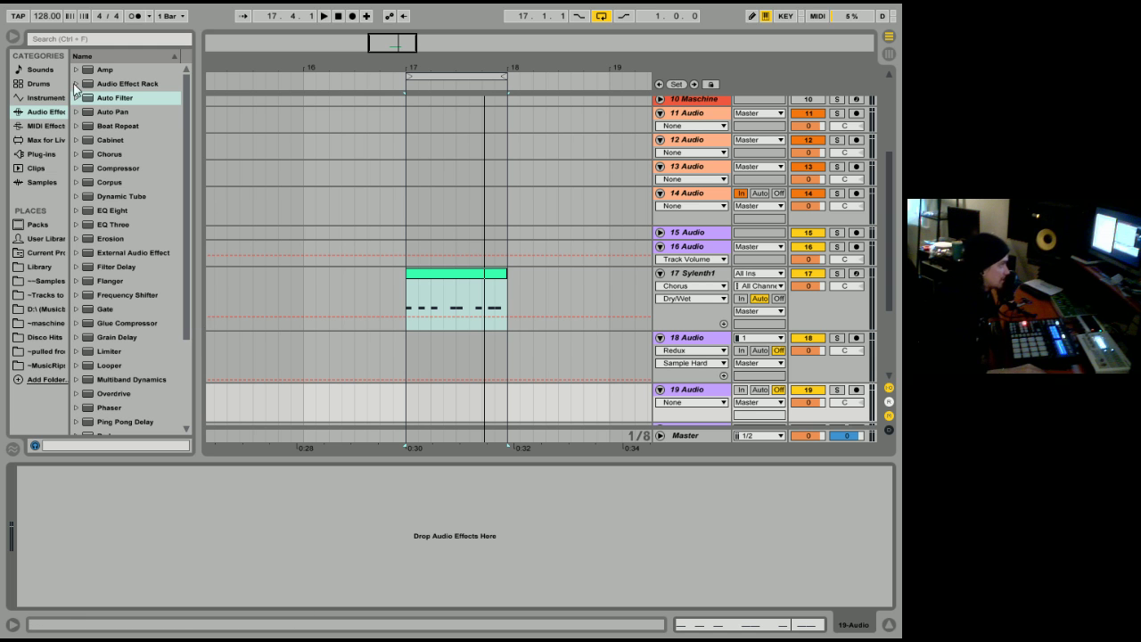
- Add Auto Filter, Auto Pan and Corpus to track 19's empty chain
drag(107, 98, 272, 513)
drag(130, 154, 470, 561)
scroll(187, 198, down, 1)
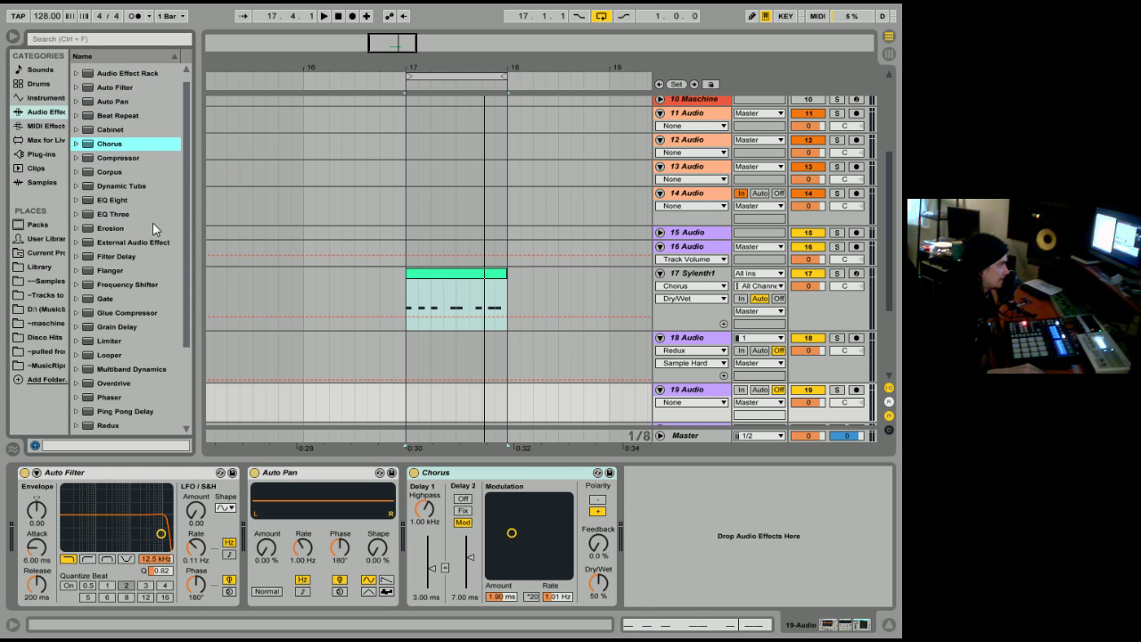
drag(125, 171, 756, 553)
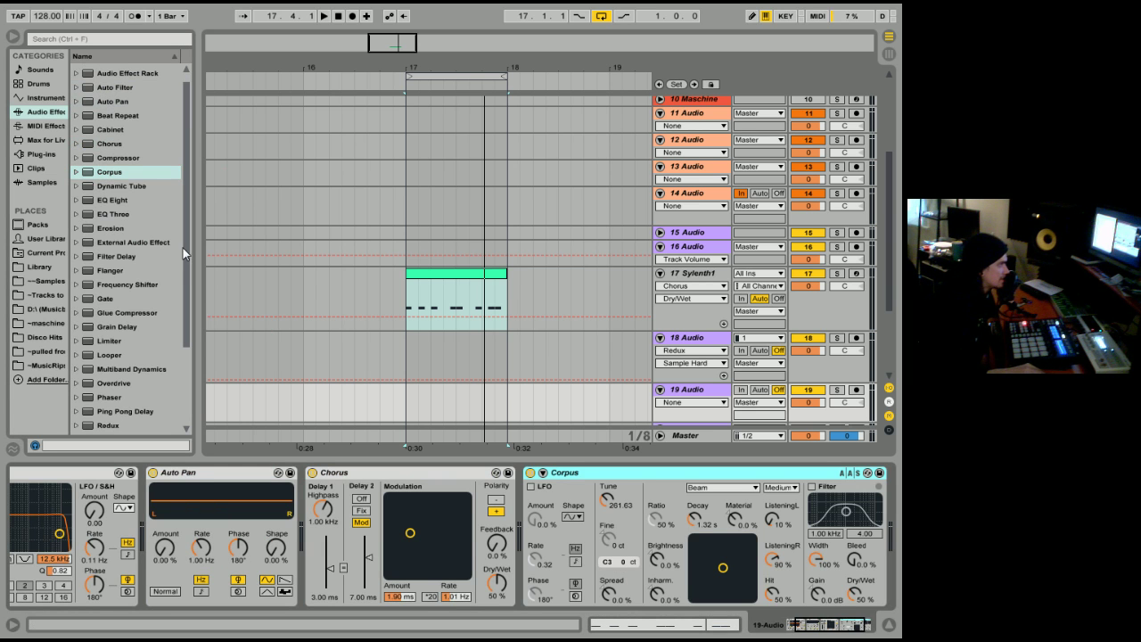
click(835, 624)
- Add Frequency Shifter, Phaser, Reverb and Simple Delay, and place Vocoder before Corpus
double_click(128, 284)
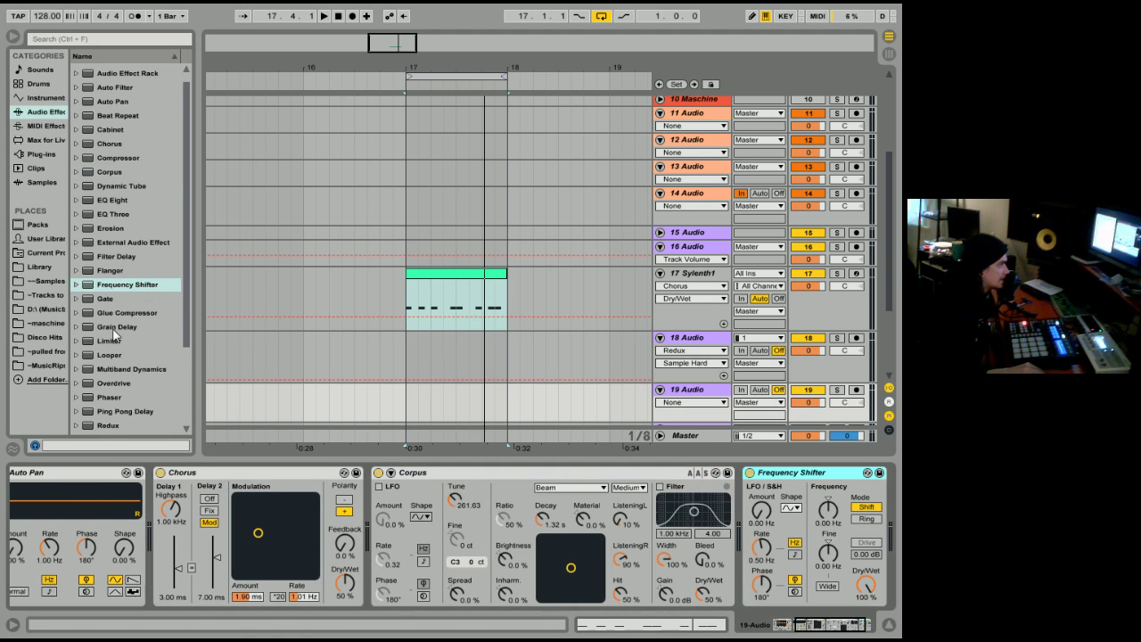
drag(184, 321, 179, 357)
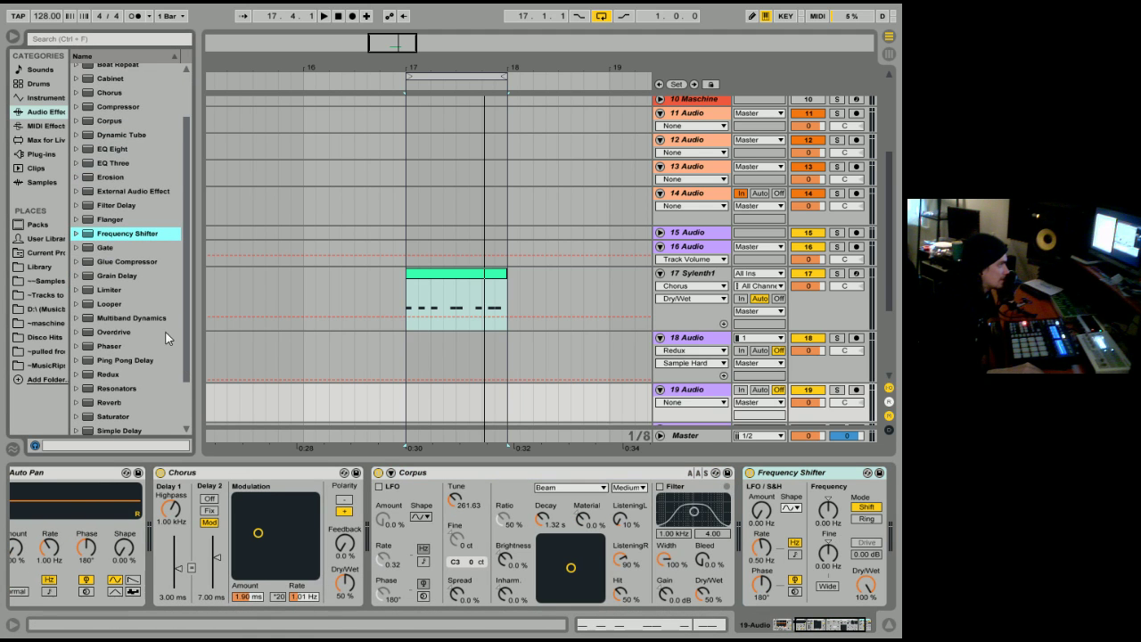
double_click(111, 346)
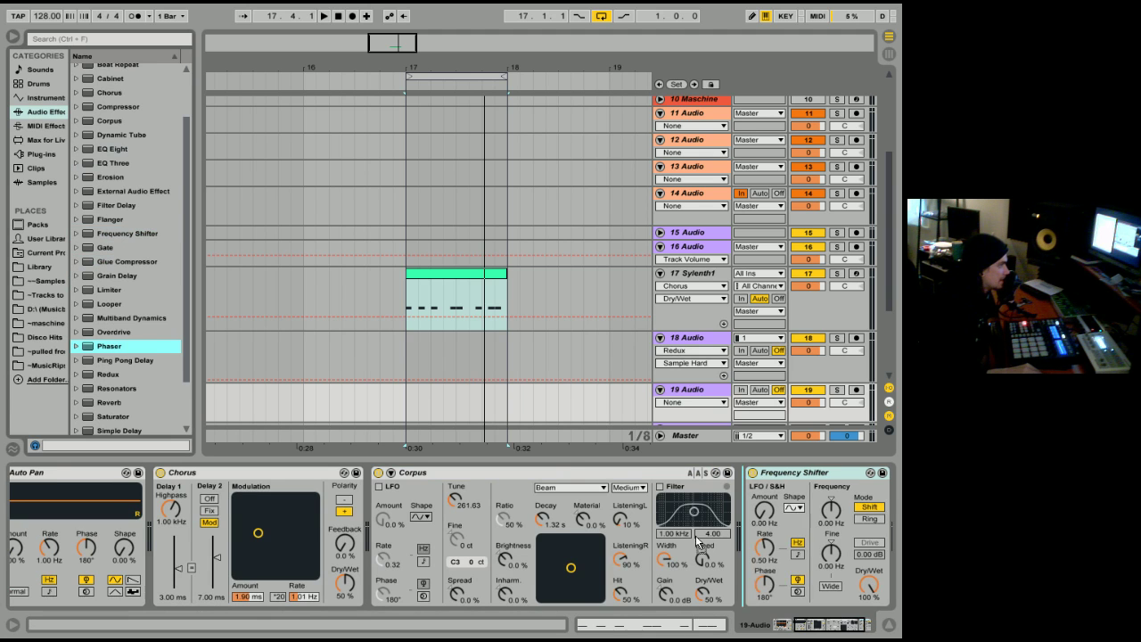
double_click(108, 402)
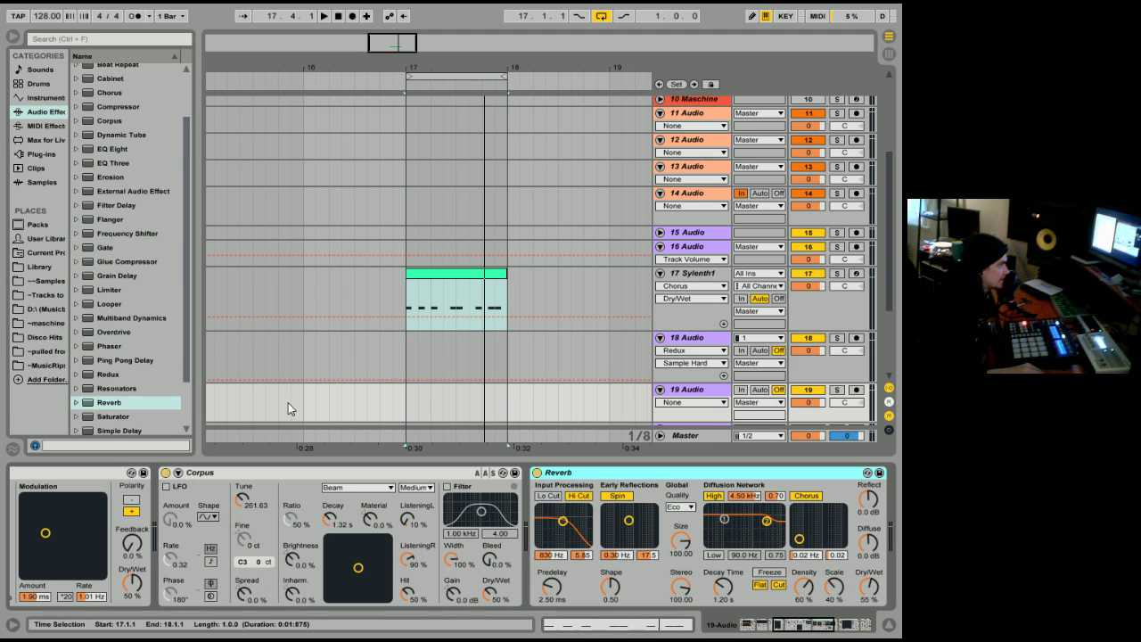
scroll(123, 397, down, 3)
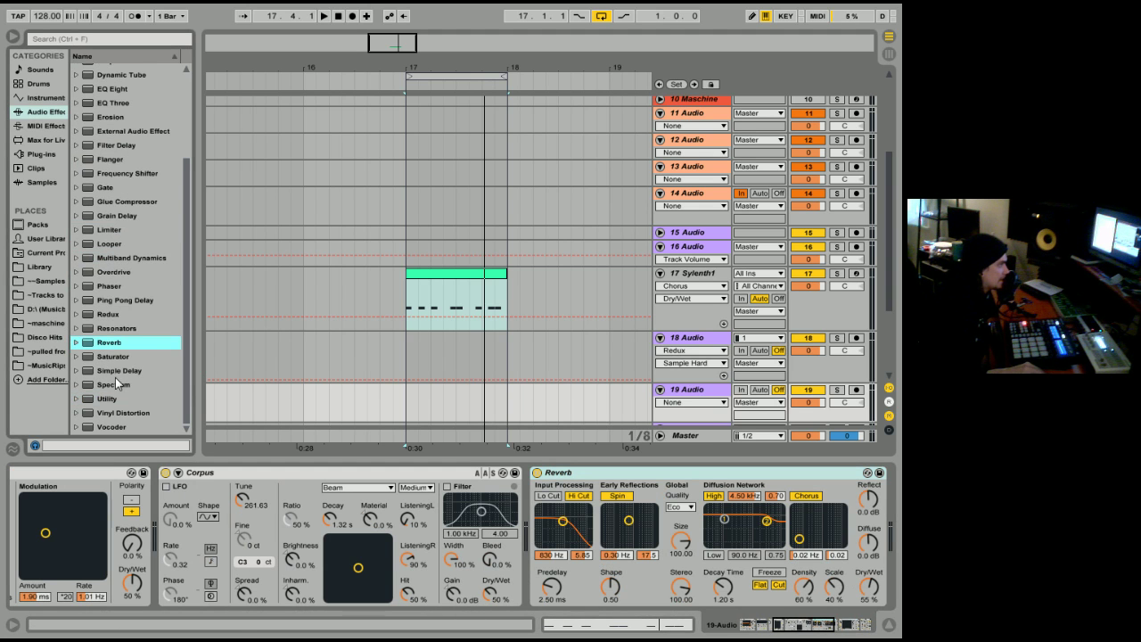
double_click(116, 371)
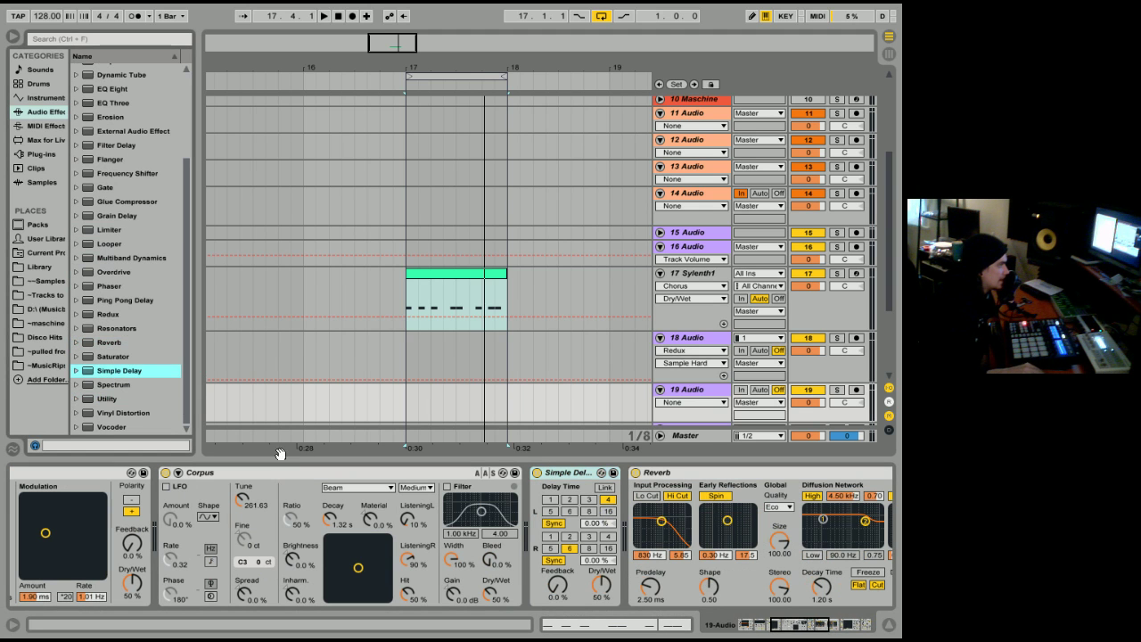
mouse_move(111, 426)
mouse_down()
mouse_move(257, 534)
mouse_move(165, 537)
mouse_up()
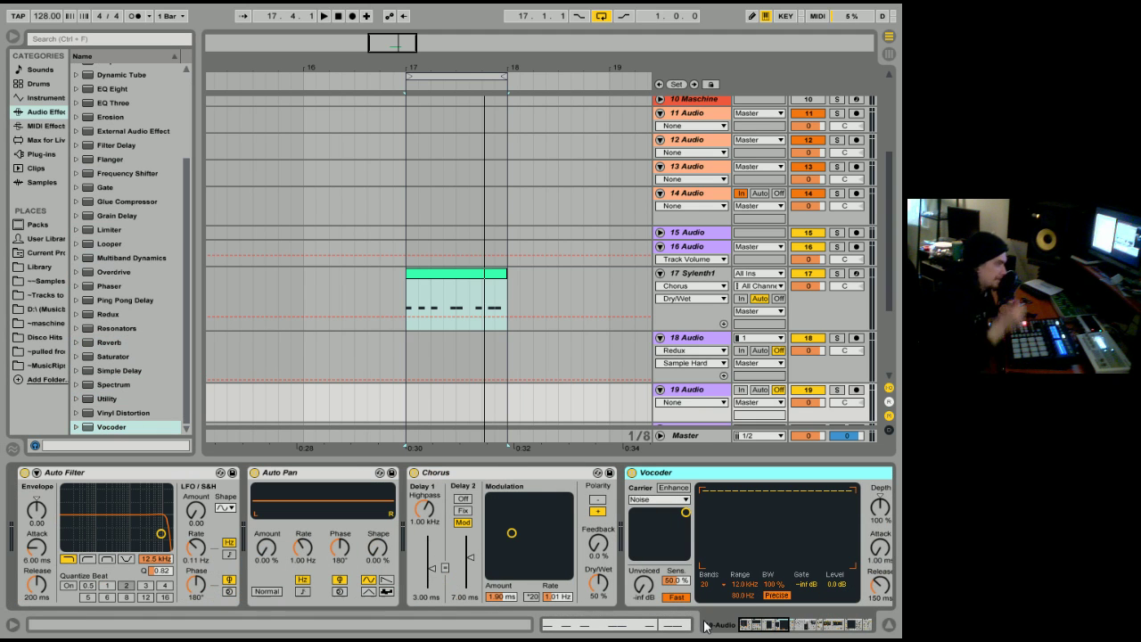
- Lower the Auto Filter cutoff to 475 Hz and set its LFO amount to 30
drag(166, 559, 166, 606)
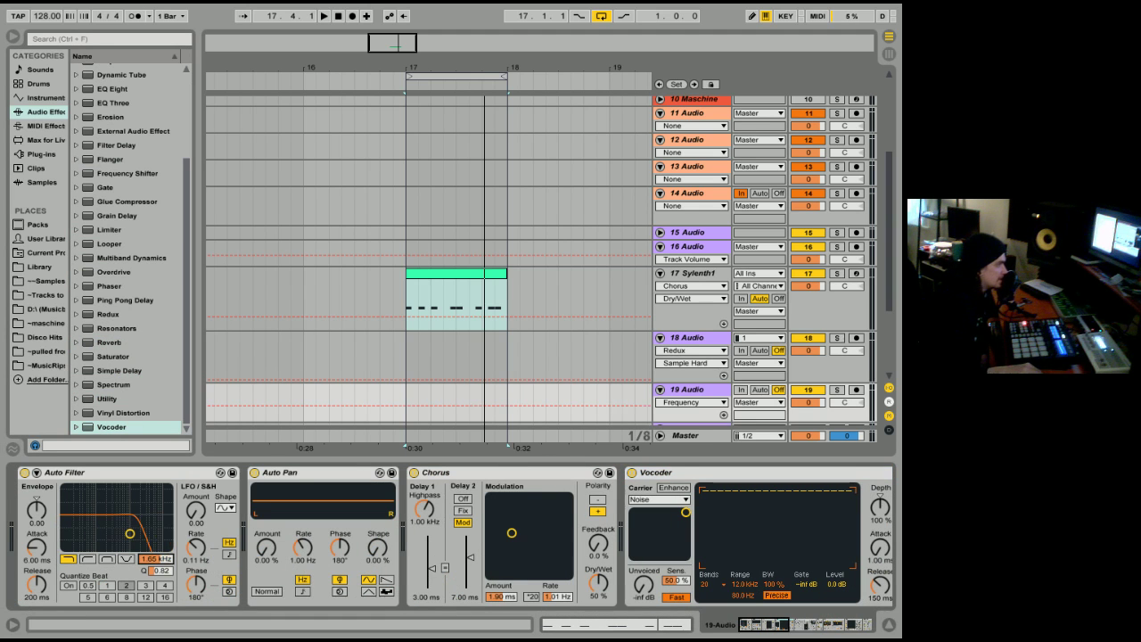
drag(164, 560, 164, 616)
drag(195, 510, 214, 484)
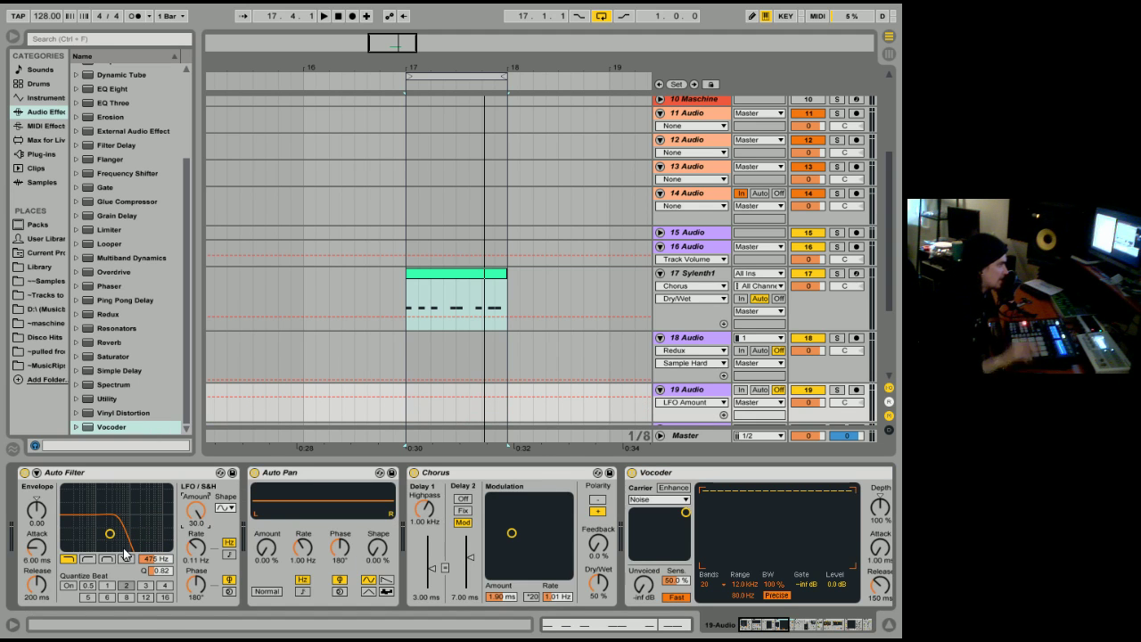
- Set Auto Pan's amount to 100%
click(308, 470)
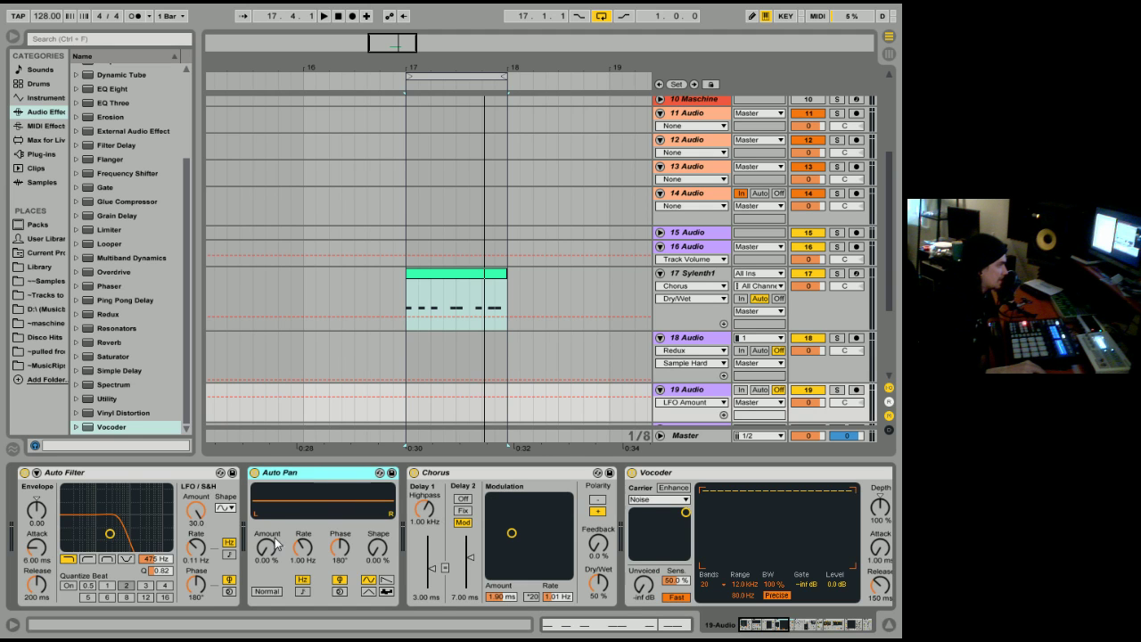
drag(275, 544, 275, 491)
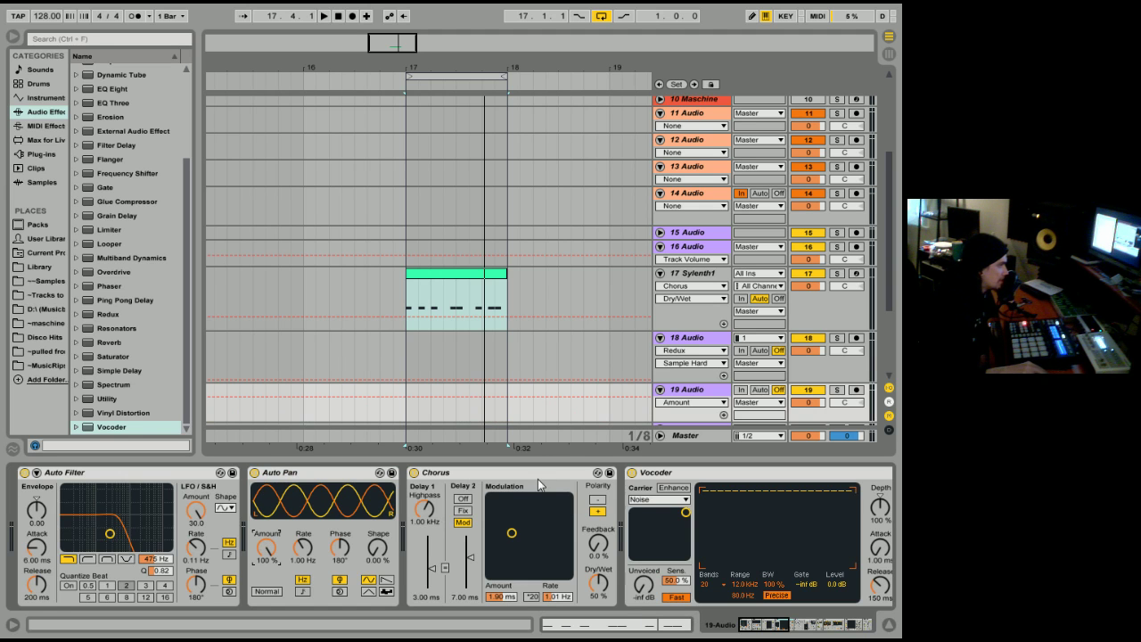
drag(789, 629, 798, 634)
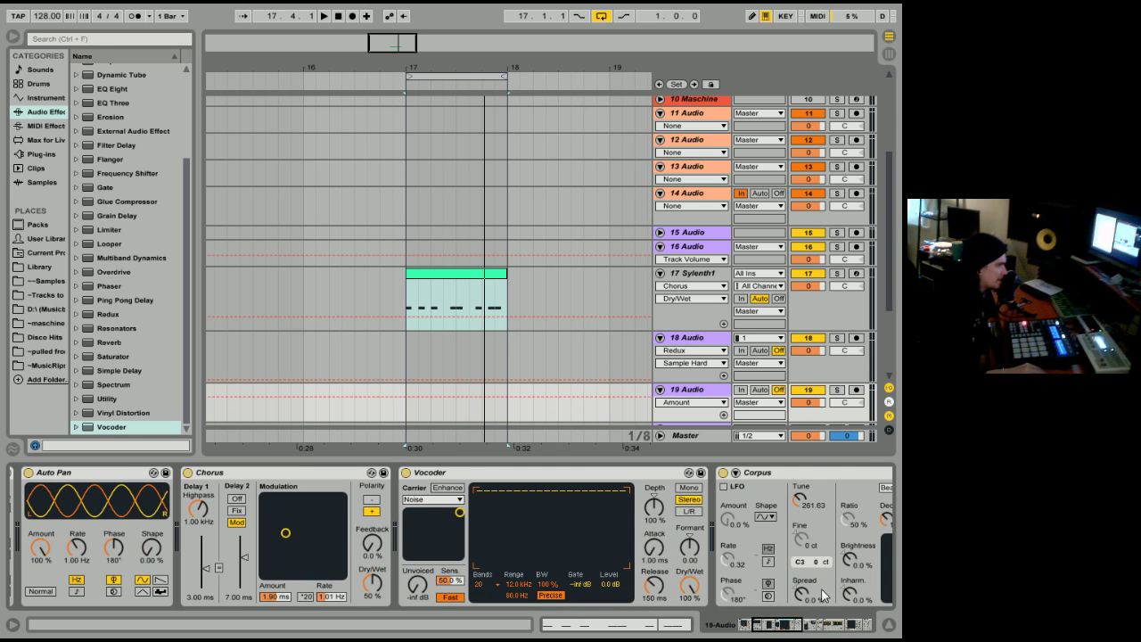
- Set Simple Delay's left time to 4, right time to 16, and dry/wet around 40%
click(793, 626)
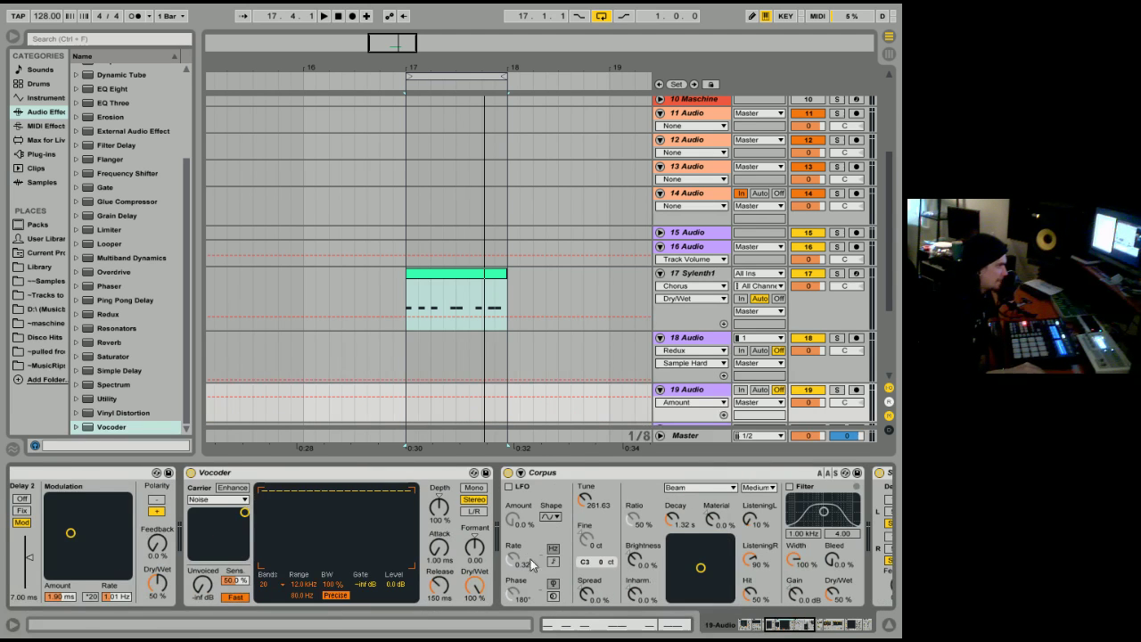
click(786, 626)
click(800, 631)
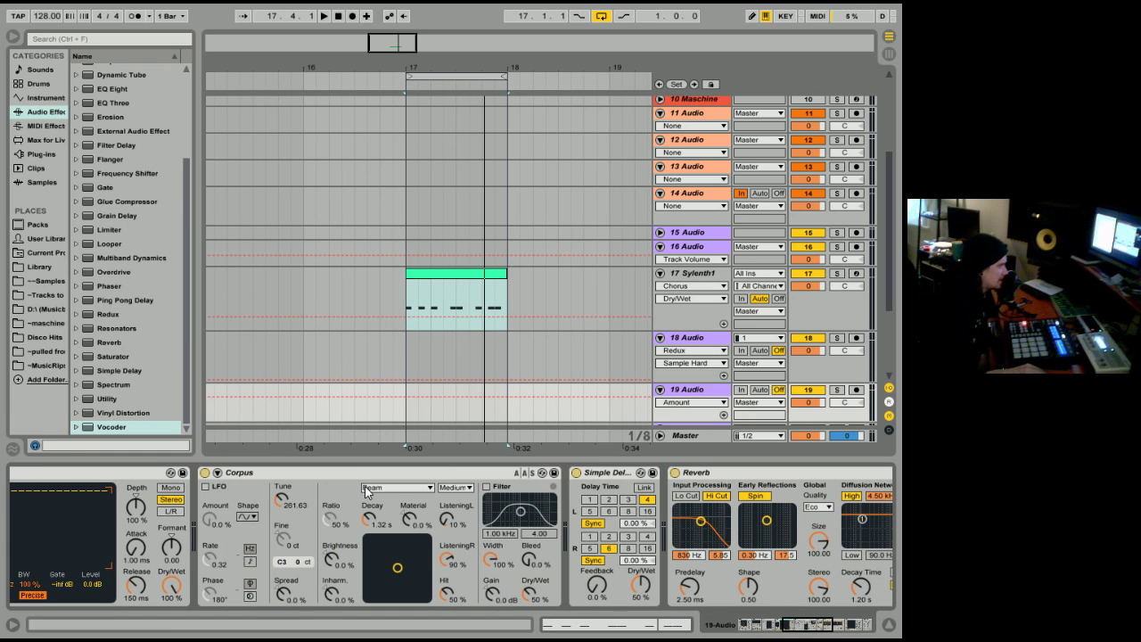
click(821, 624)
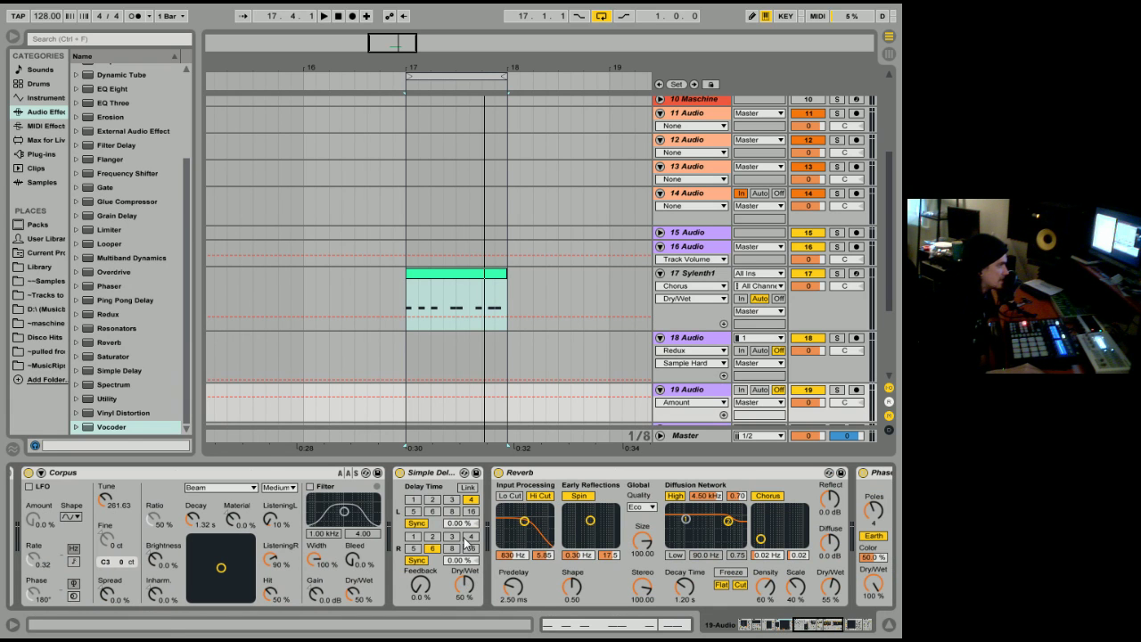
click(413, 500)
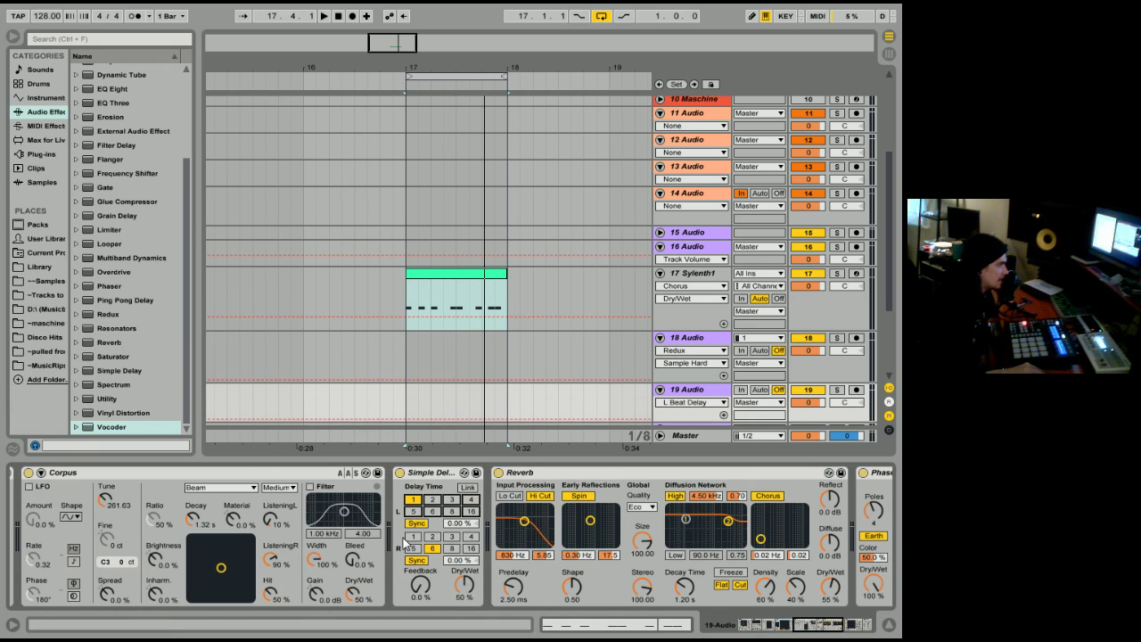
click(413, 536)
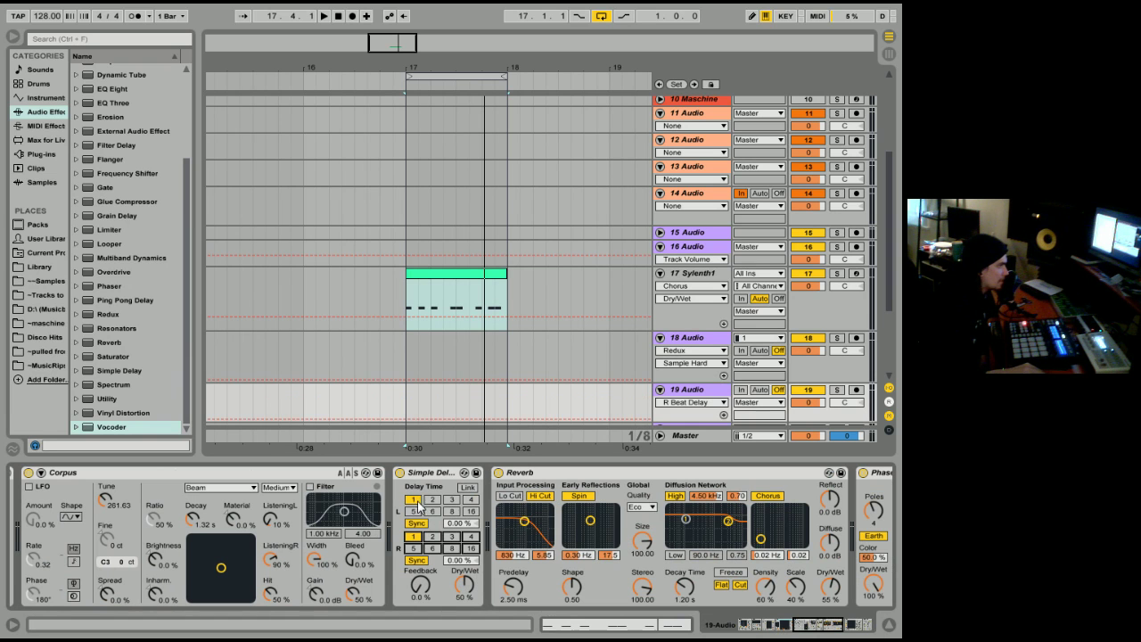
click(470, 499)
click(471, 549)
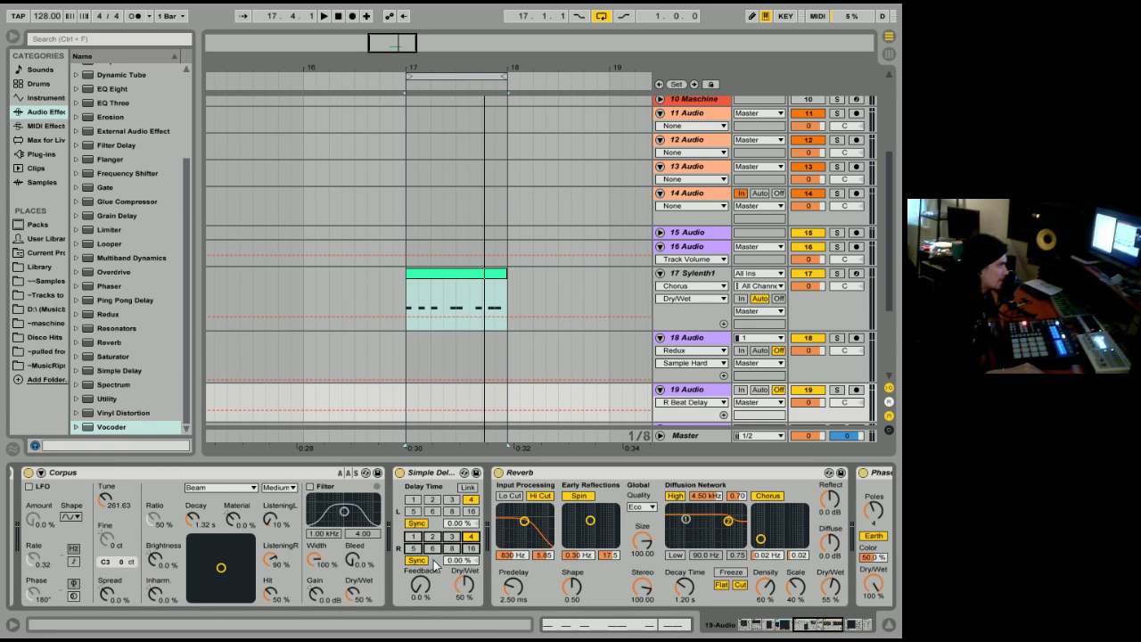
drag(473, 581, 469, 593)
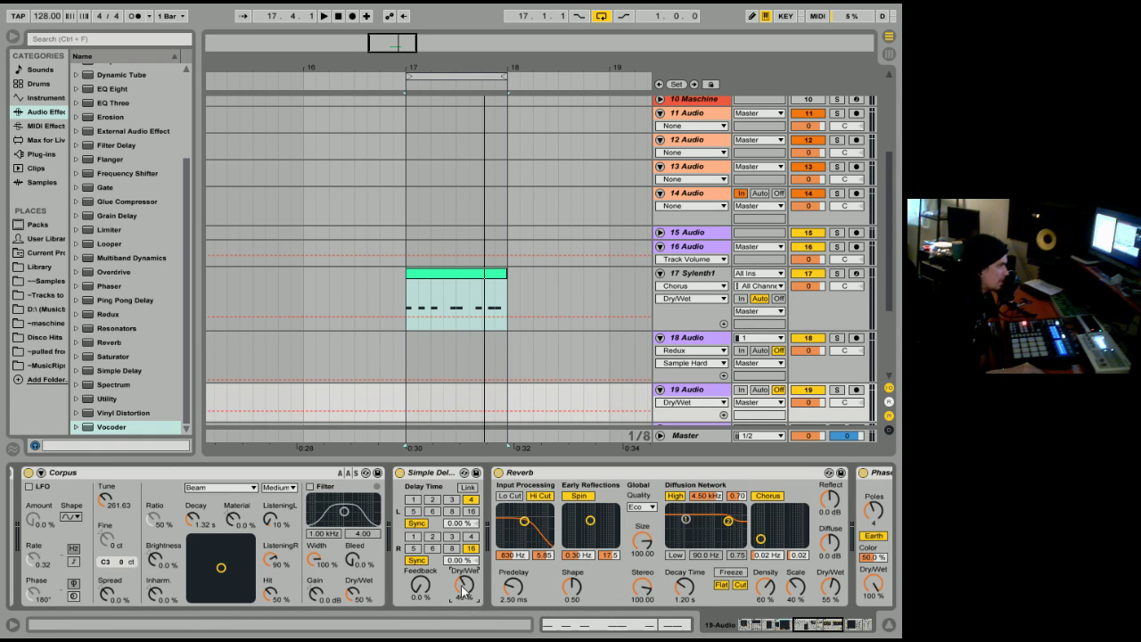
click(420, 585)
- Lower the Reverb's dry/wet mix to 39%
click(803, 627)
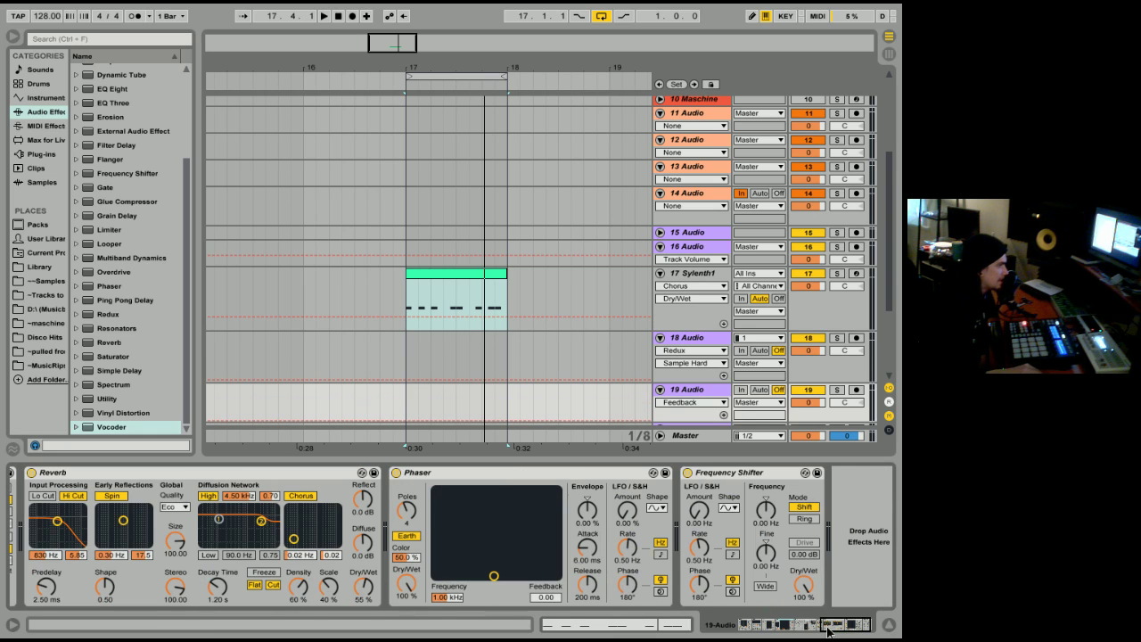
click(849, 629)
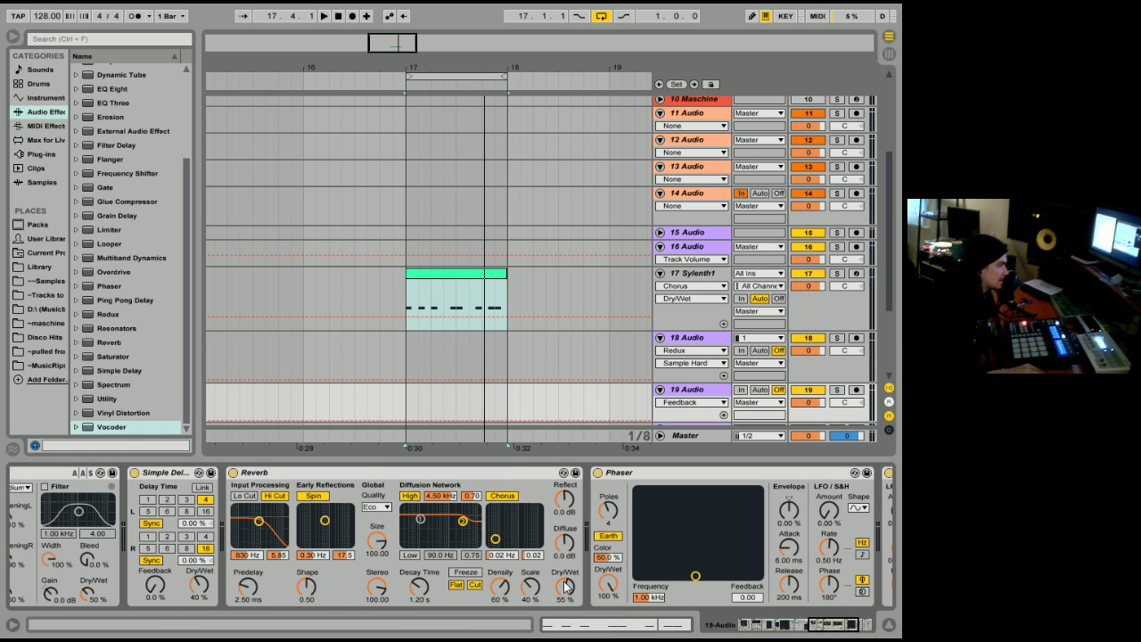
drag(565, 586, 565, 600)
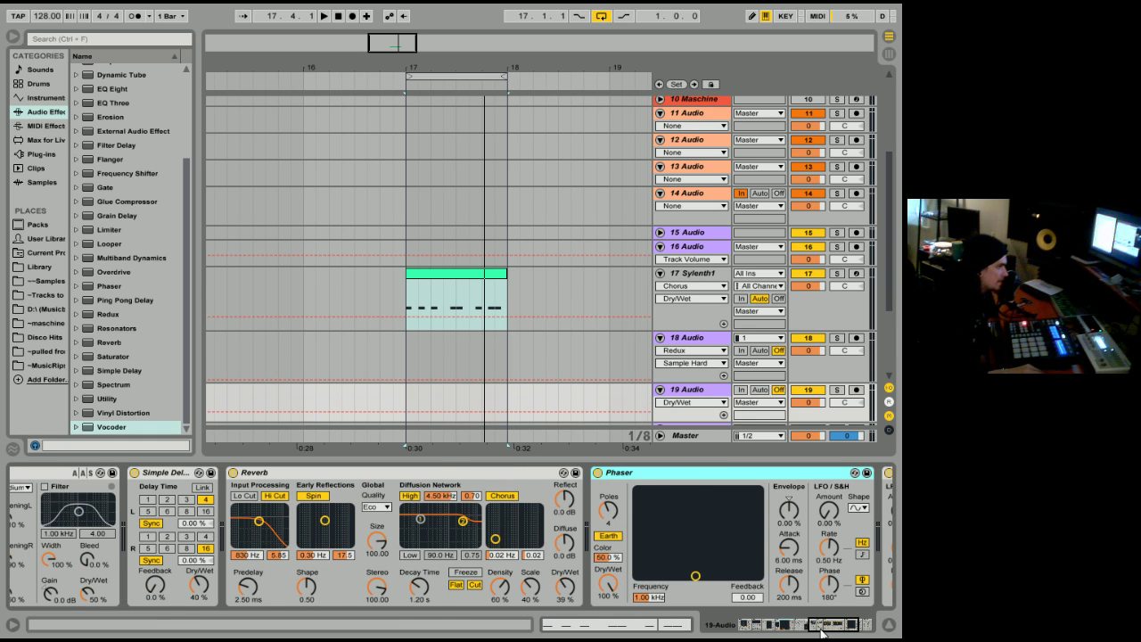
- Try the Frequency Shifter in Ring mode, then return it to Shift
drag(824, 630, 834, 629)
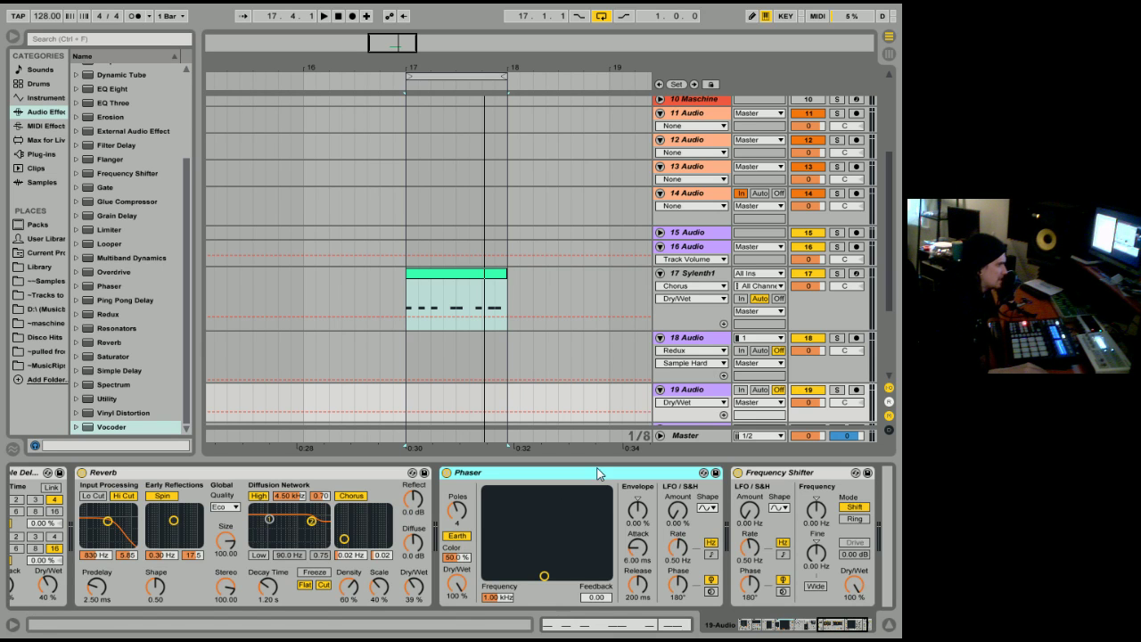
click(818, 630)
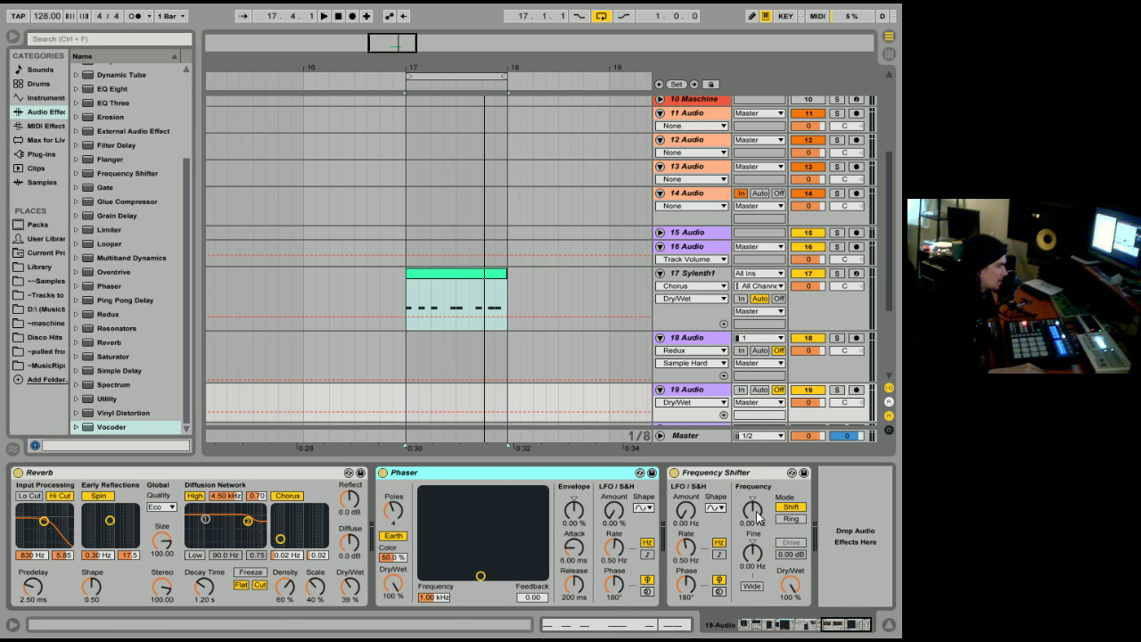
click(793, 517)
click(792, 507)
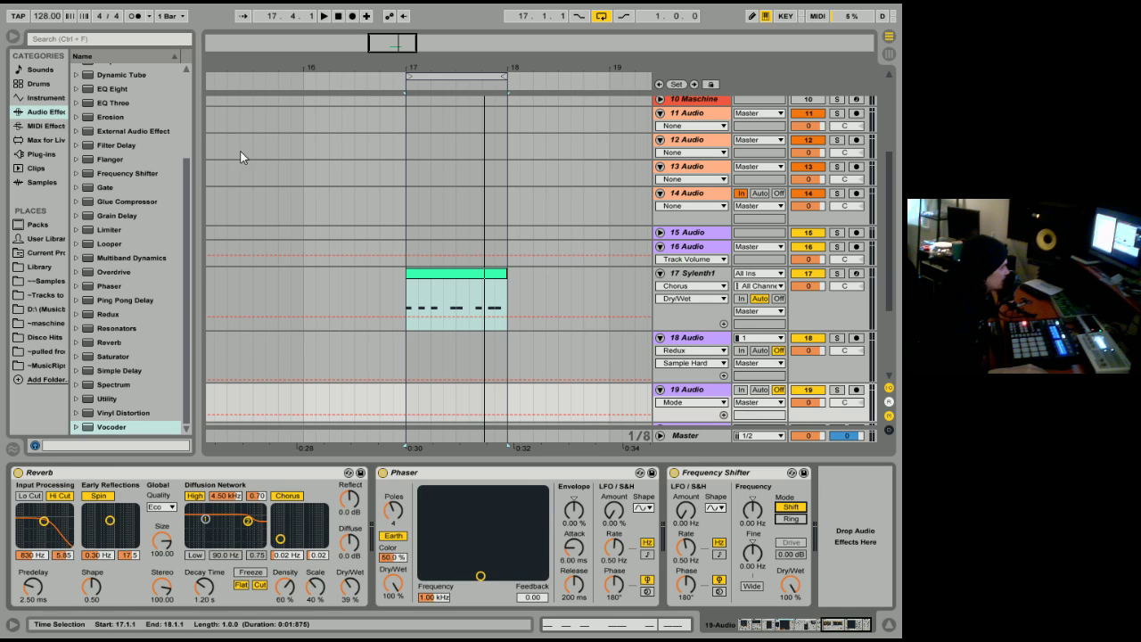
- Select track 17 Sylenth1 and scroll its device chain back to the Sylenth1 instrument at the start
click(710, 273)
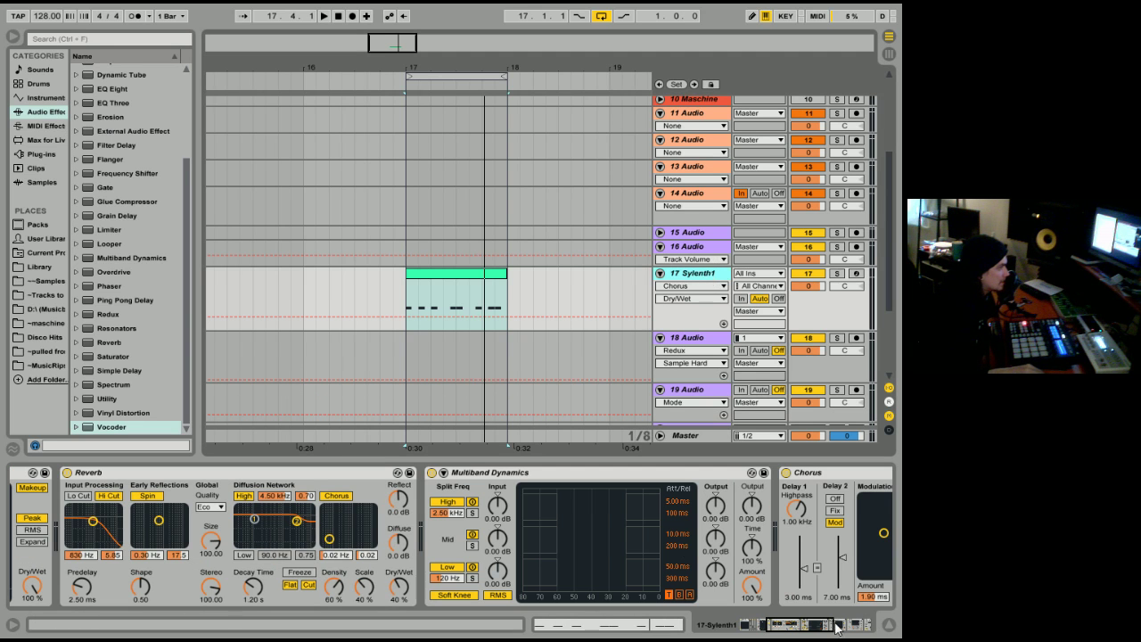
drag(836, 628, 807, 628)
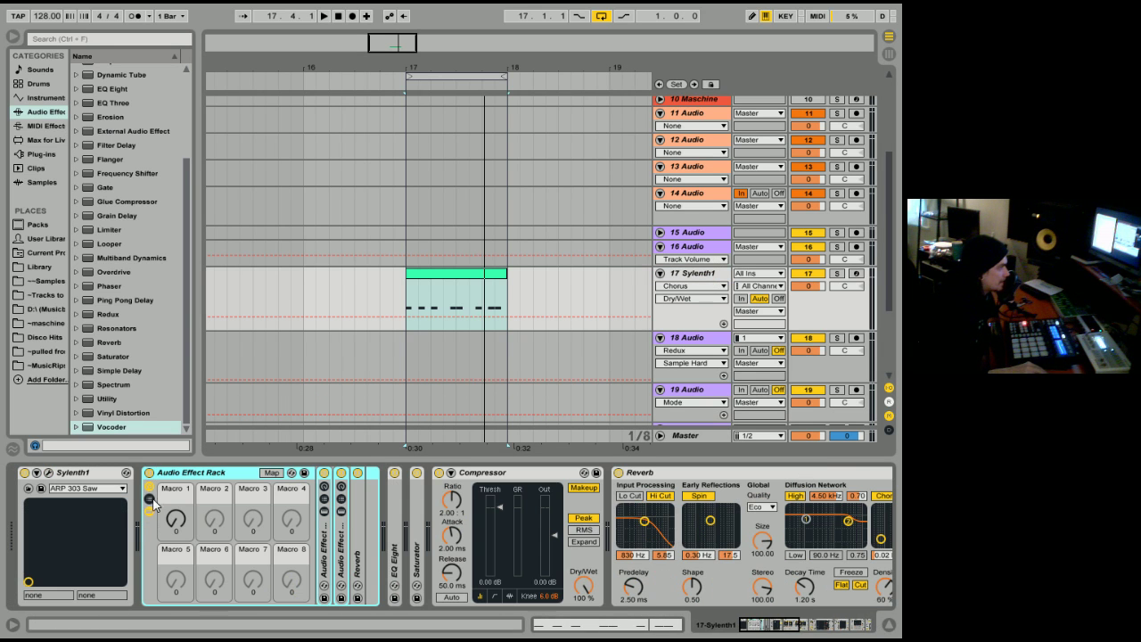